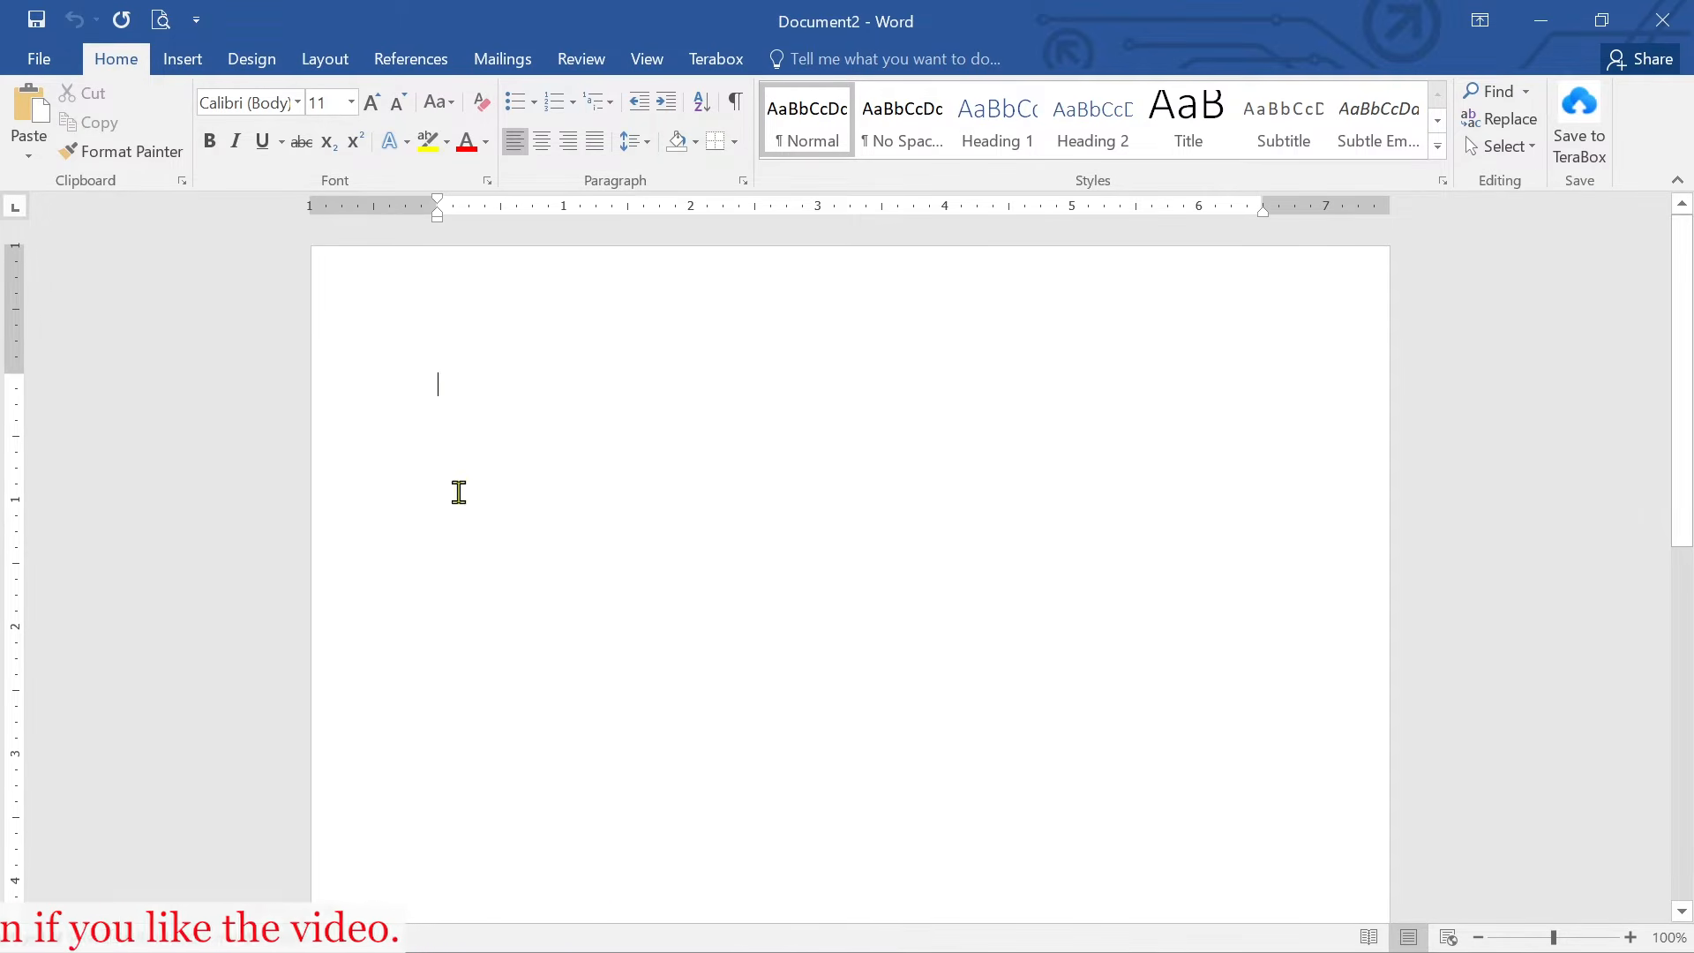
Open the custom margin settings, set the page's top margin to 0.12, and copy that value.
{"action": "left_click", "coordinate": [316, 62]}
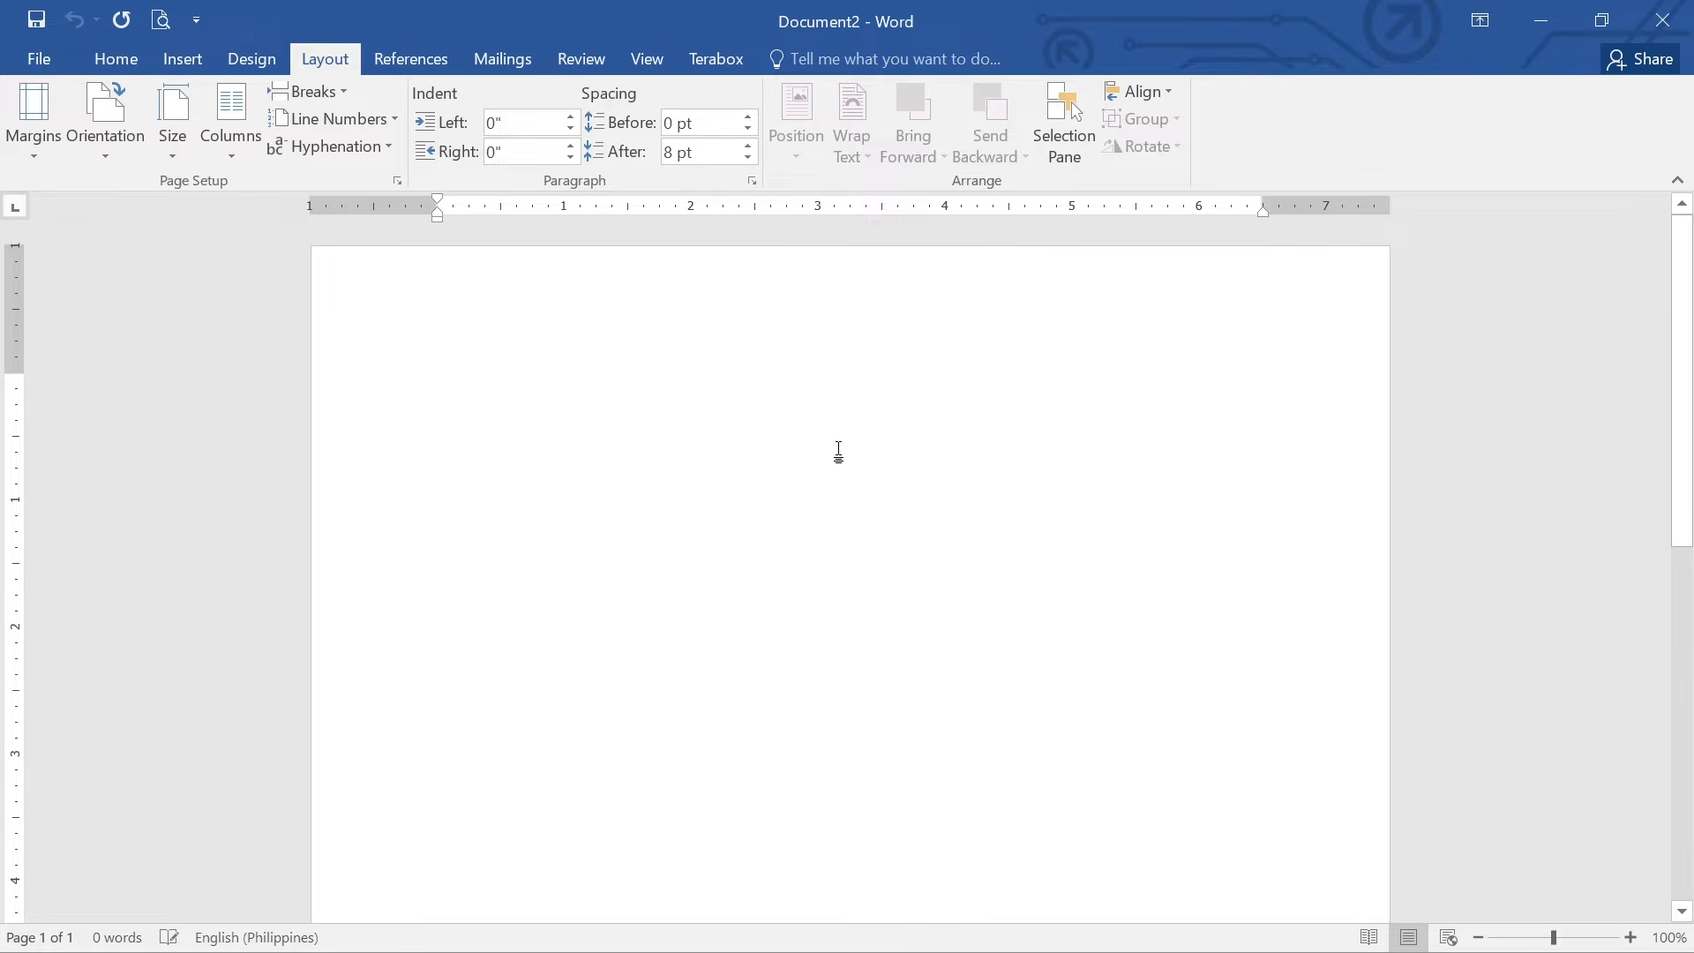
{"action": "left_click", "coordinate": [32, 157]}
{"action": "left_click", "coordinate": [121, 748]}
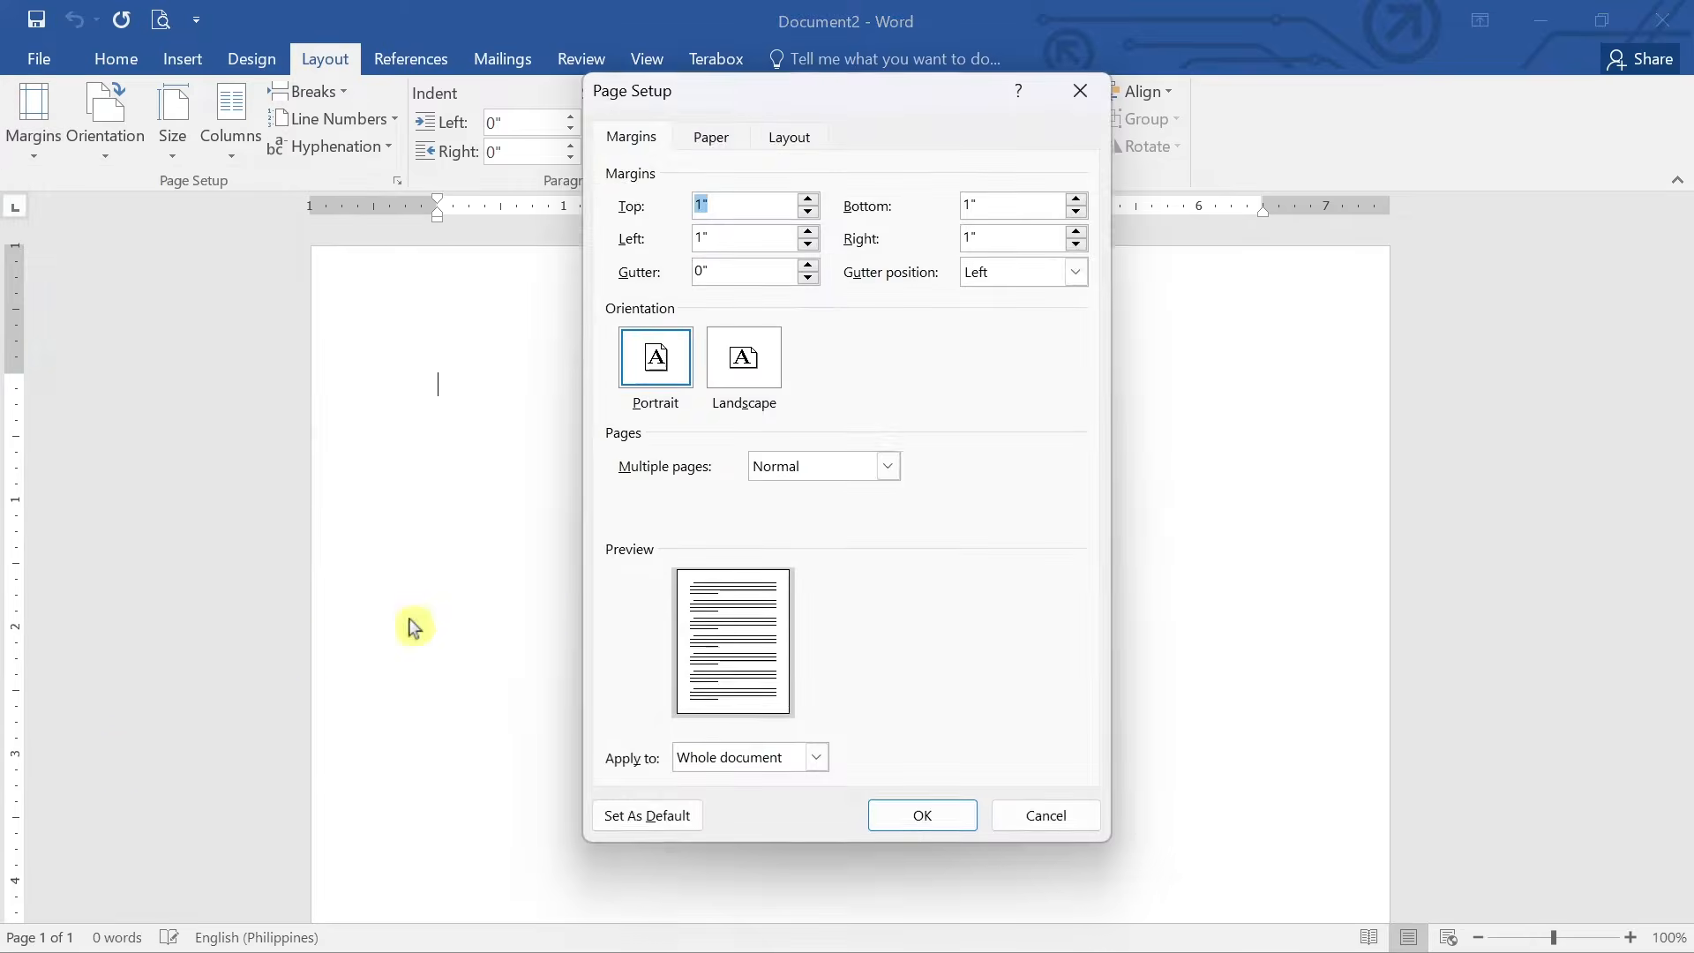
{"action": "left_click_drag", "start_coordinate": [716, 204], "coordinate": [626, 201]}
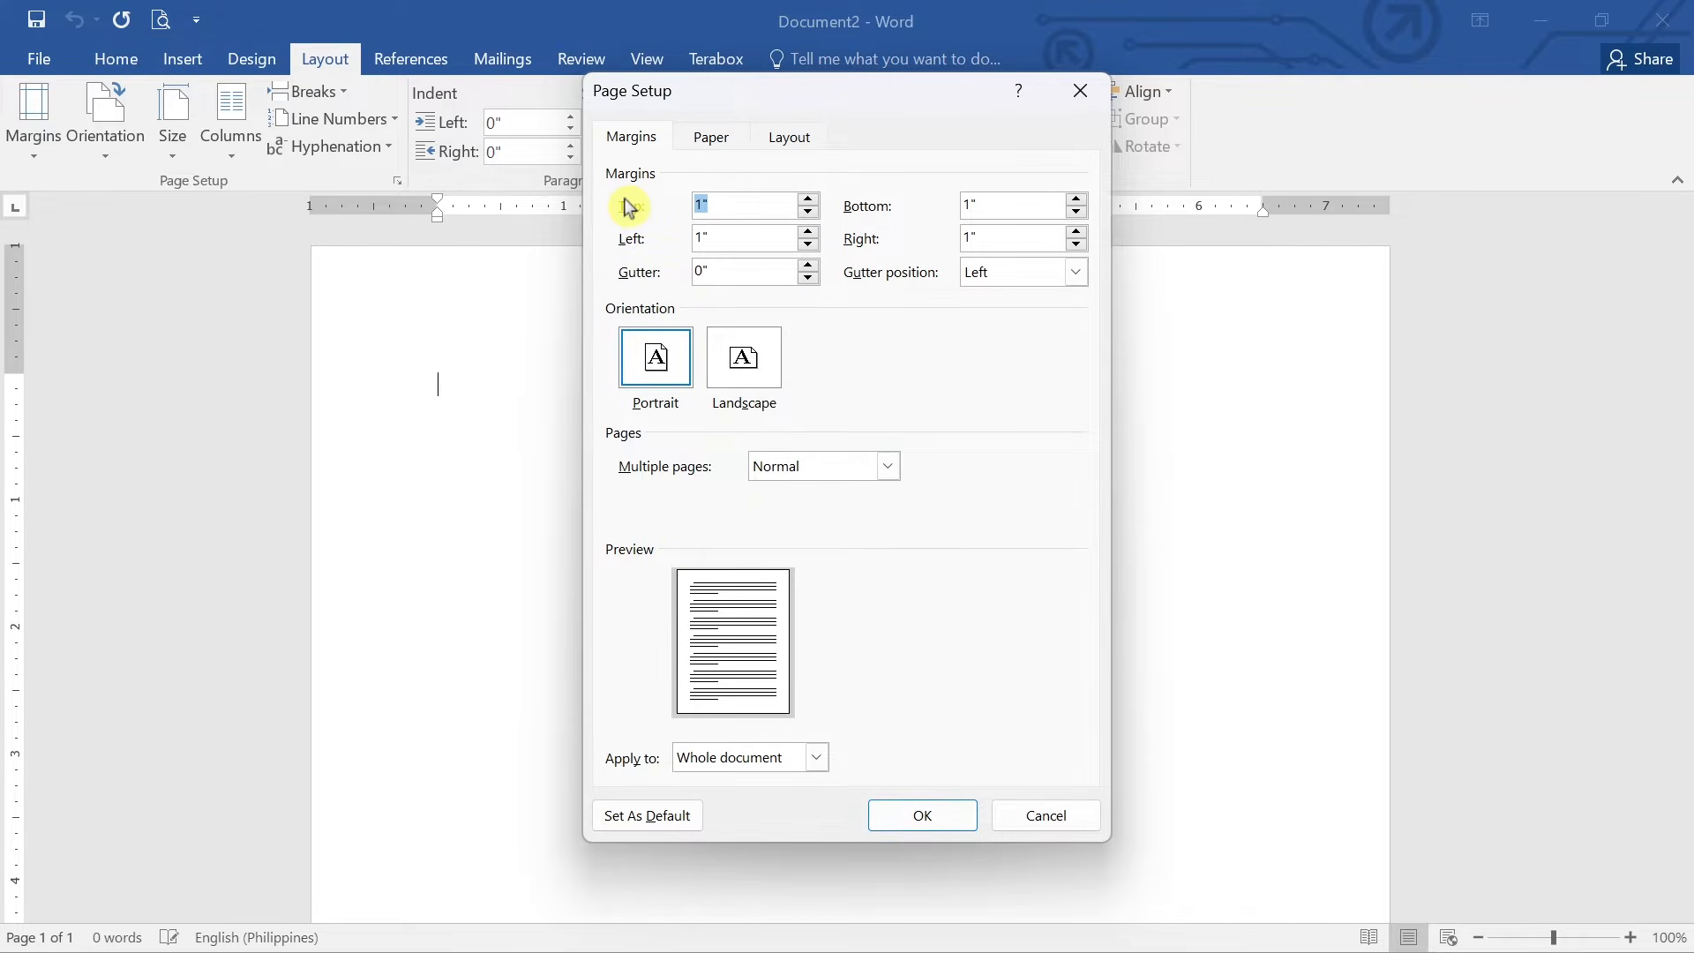
{"action": "type", "text": "0.12"}
{"action": "left_click_drag", "start_coordinate": [743, 206], "coordinate": [594, 221]}
{"action": "key", "text": "ctrl+c"}
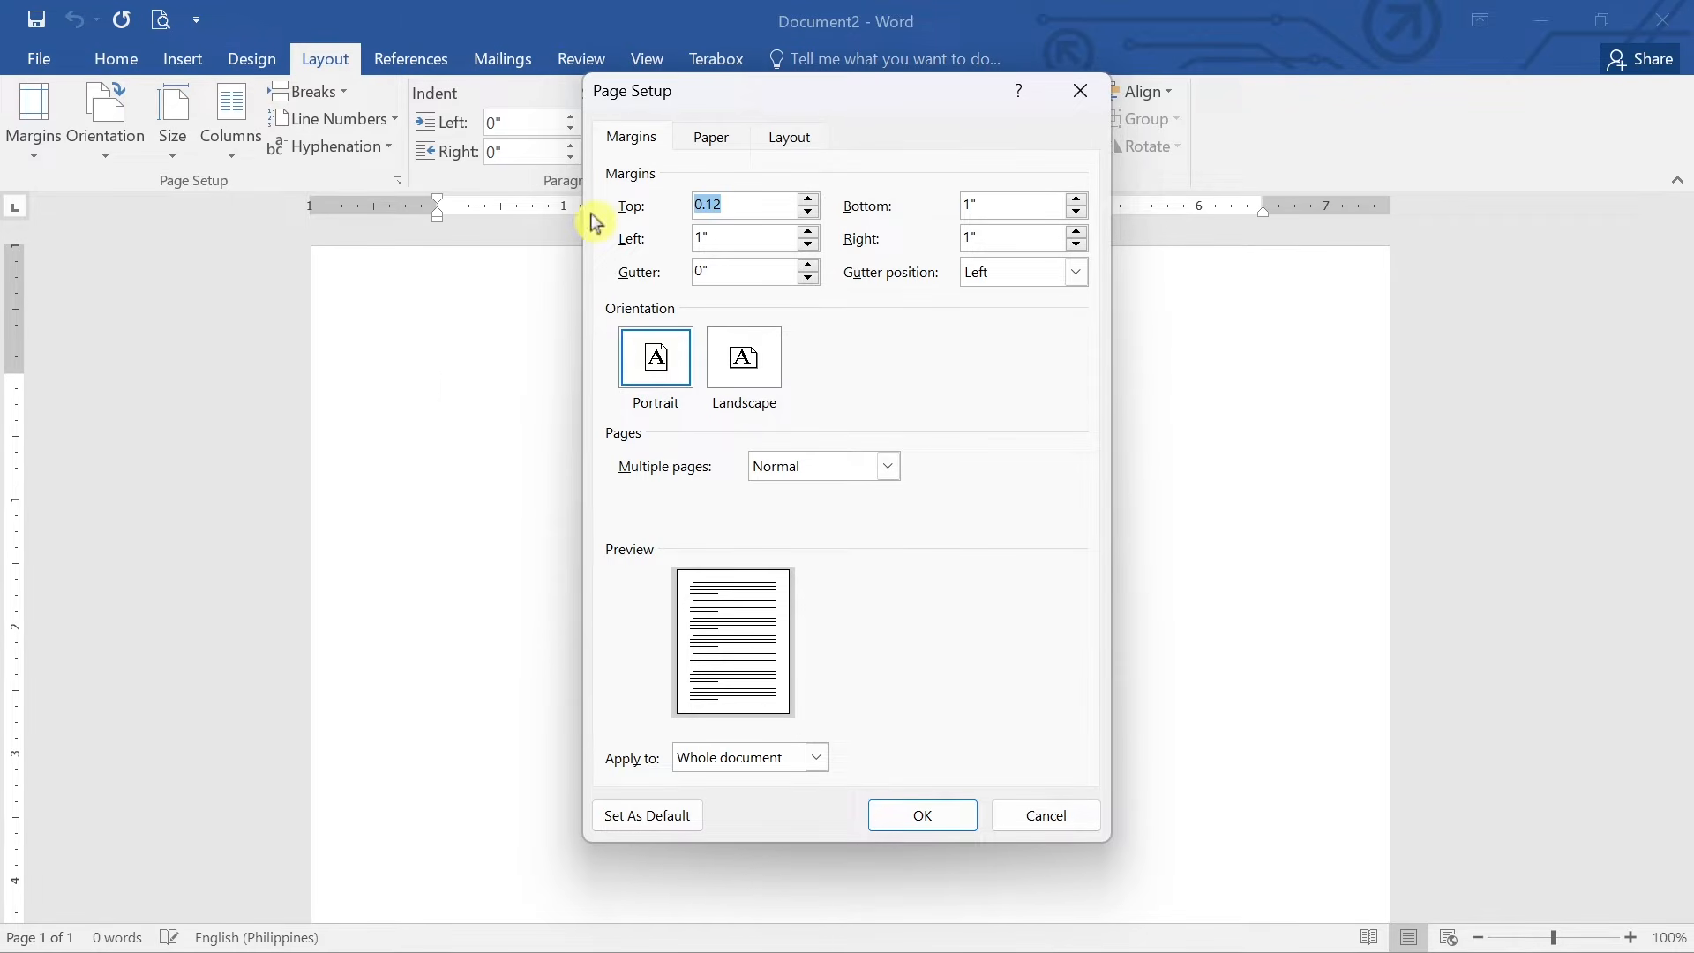
Set the bottom, left and right margins to 0.12 as well and apply them to the whole document.
{"action": "left_click_drag", "start_coordinate": [1013, 204], "coordinate": [850, 209]}
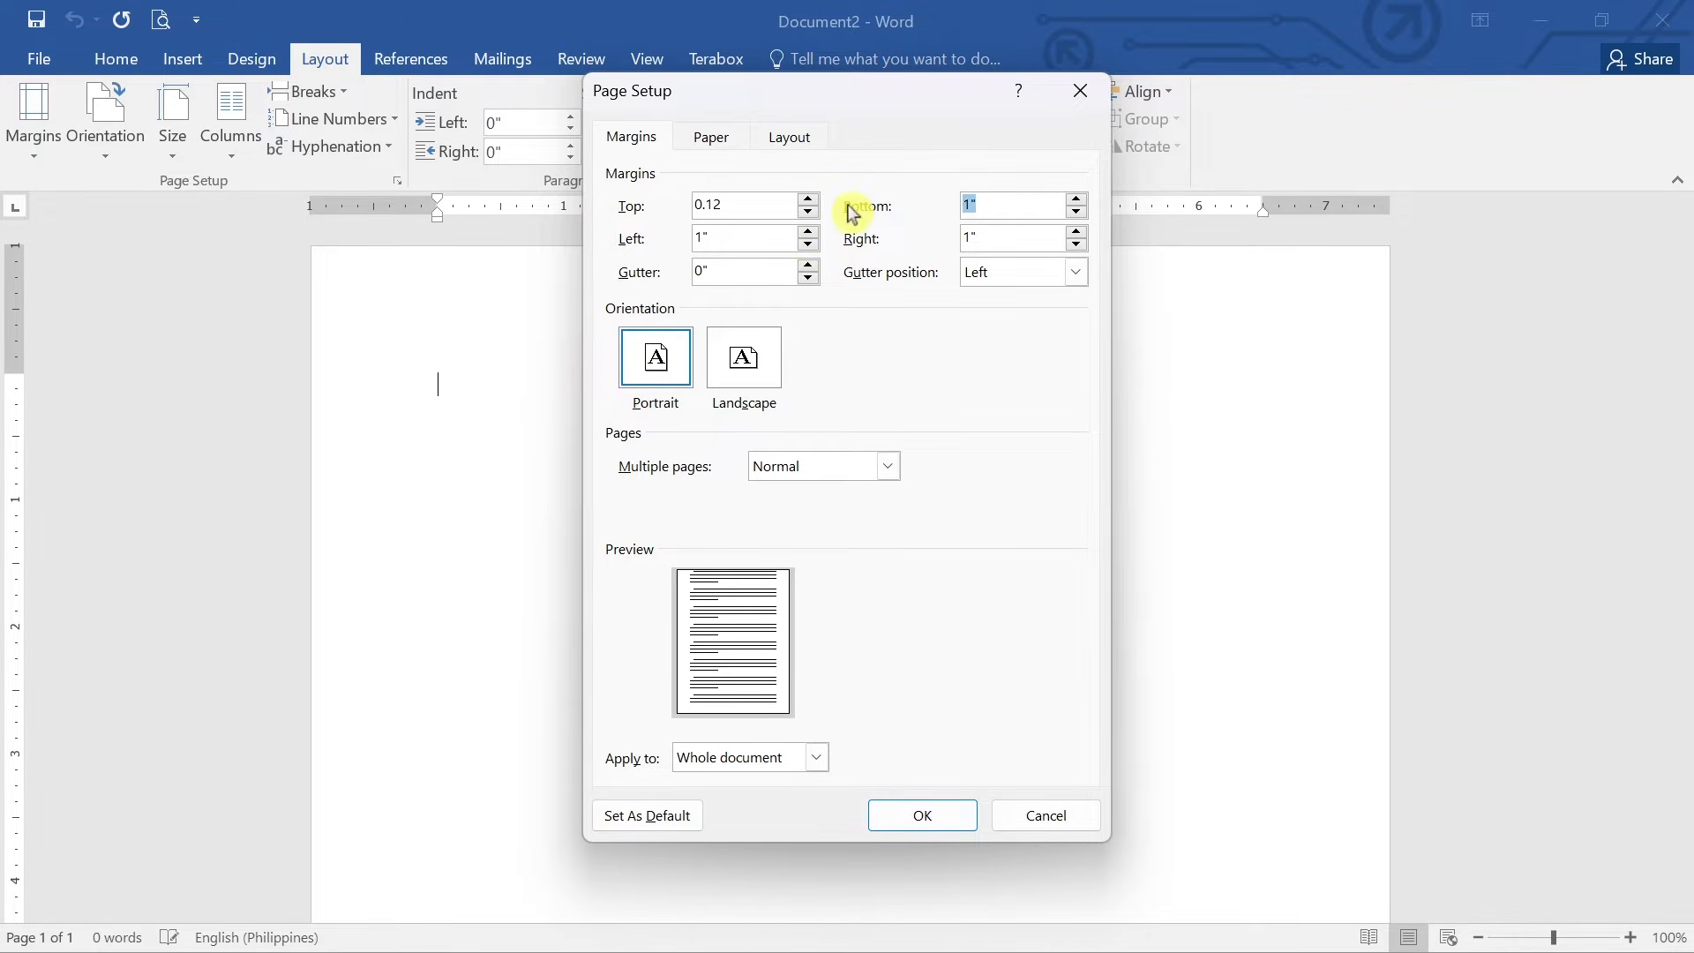
{"action": "key", "text": "ctrl+v"}
{"action": "left_click_drag", "start_coordinate": [706, 238], "coordinate": [649, 240]}
{"action": "key", "text": "ctrl+v"}
{"action": "left_click_drag", "start_coordinate": [1002, 238], "coordinate": [931, 240]}
{"action": "key", "text": "ctrl+v"}
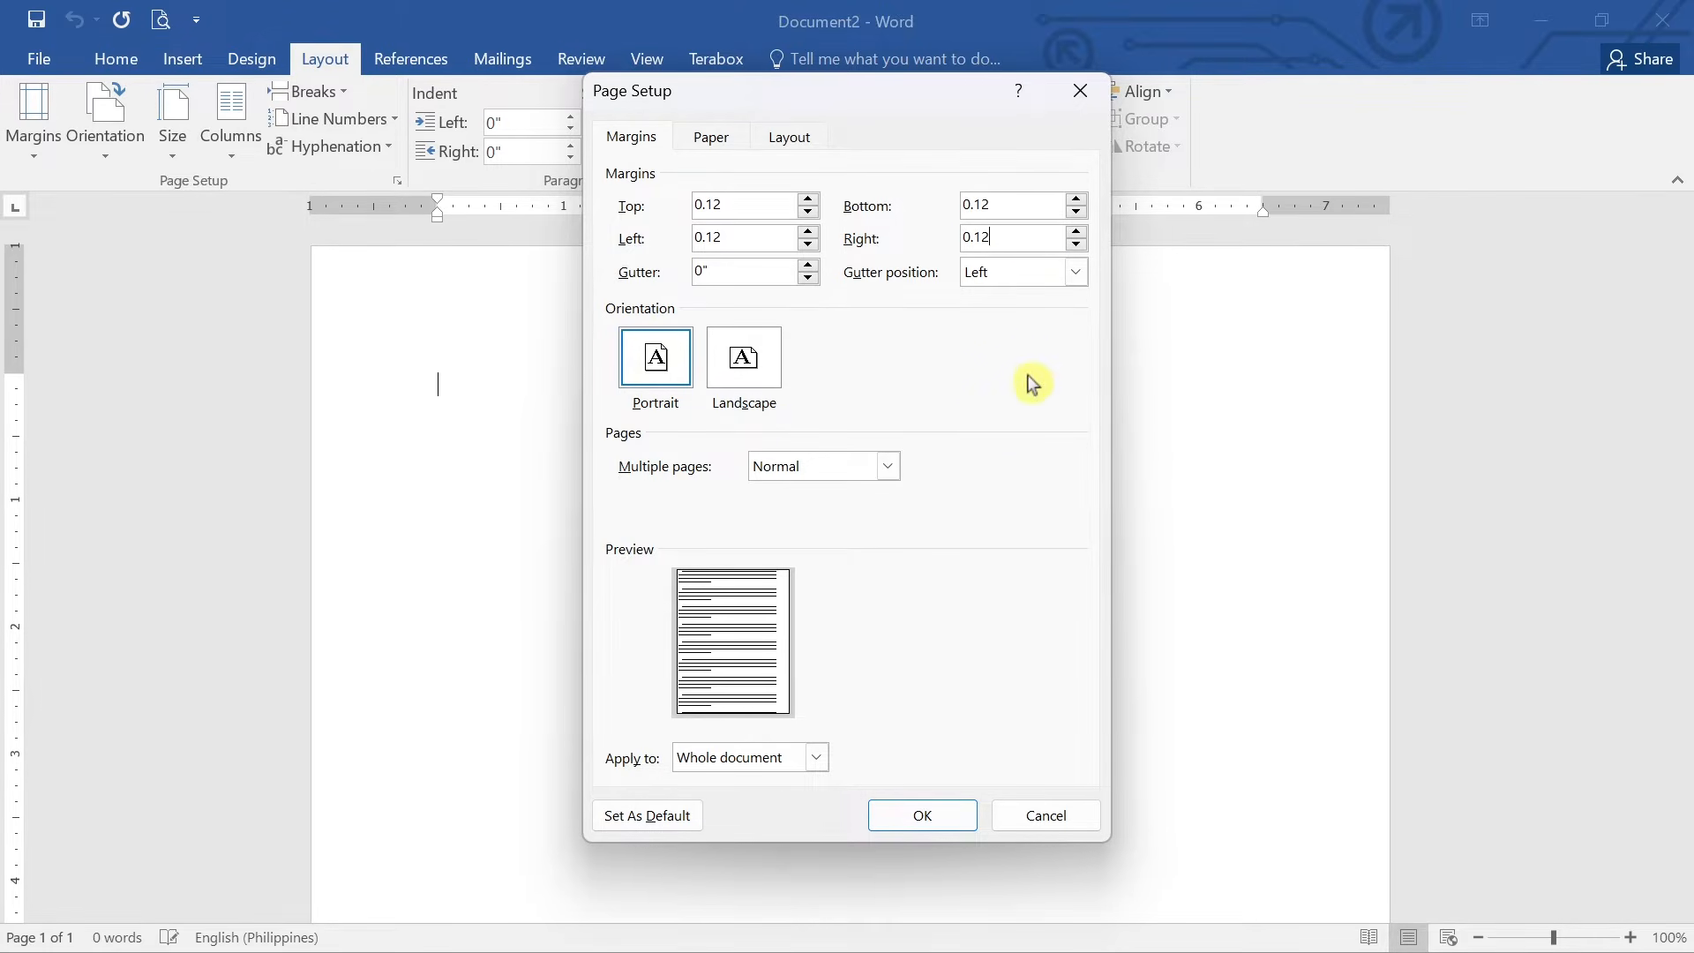
{"action": "left_click", "coordinate": [920, 811]}
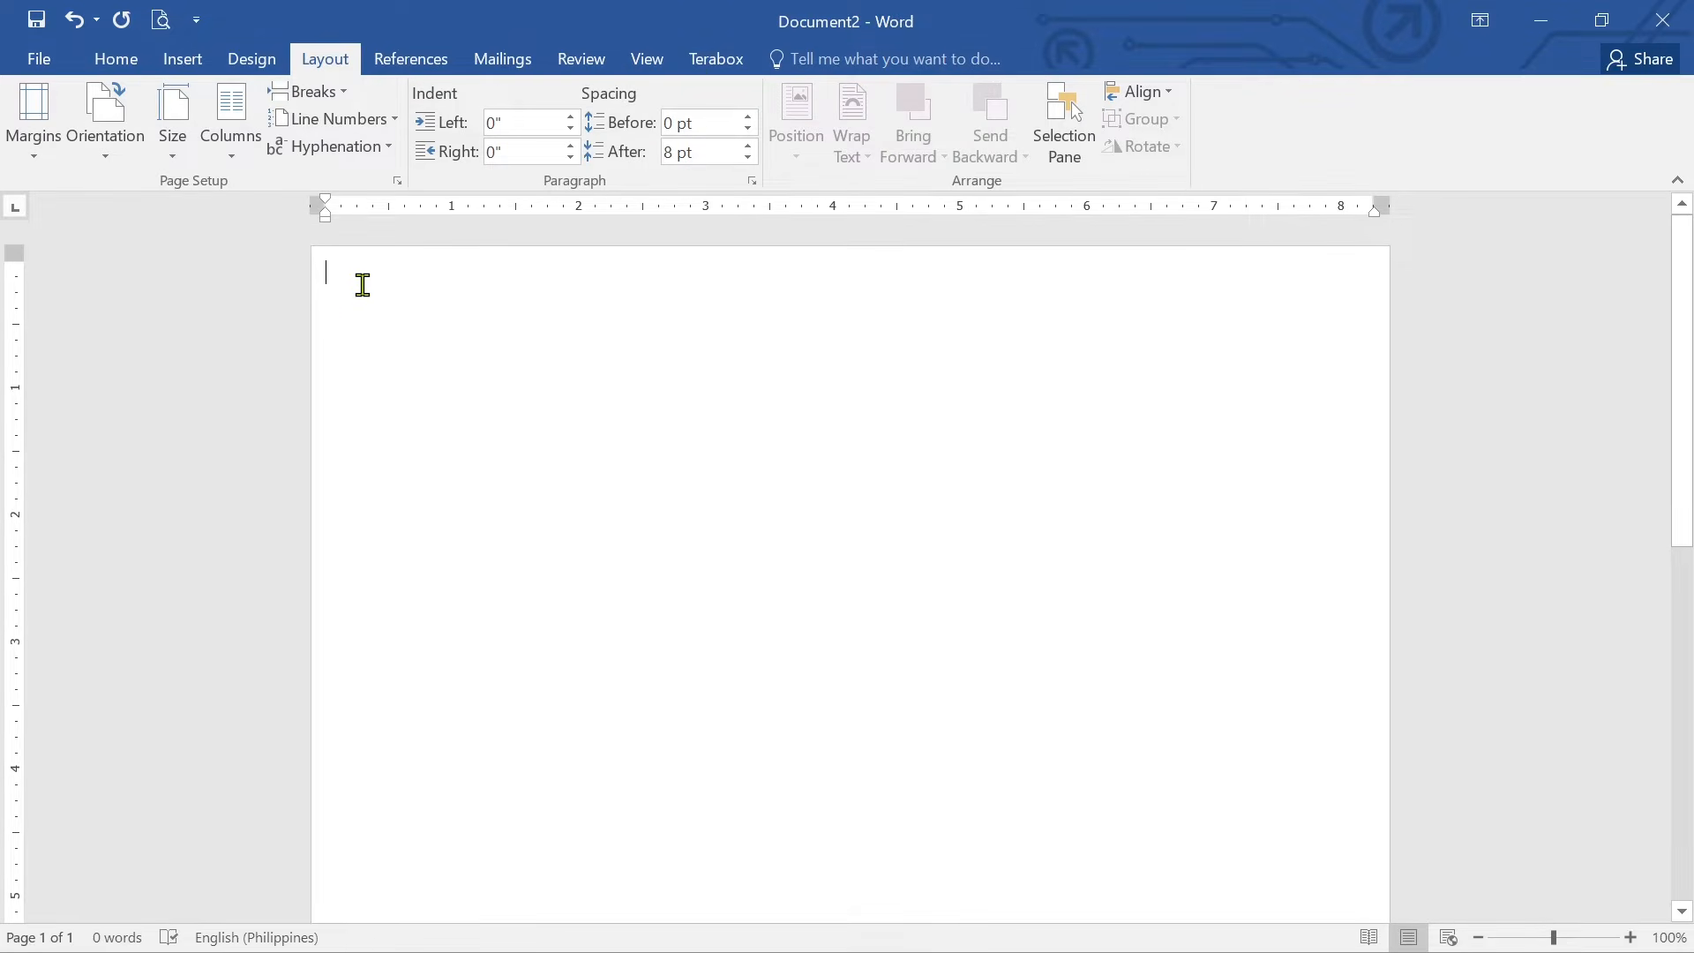
Set the page orientation to Portrait and the paper size to 13 x 18 cm (5 x 7 in).
{"action": "left_click", "coordinate": [113, 159]}
{"action": "left_click", "coordinate": [160, 196]}
{"action": "left_click", "coordinate": [177, 157]}
{"action": "scroll", "coordinate": [227, 202], "scroll_direction": "up", "scroll_amount": 5}
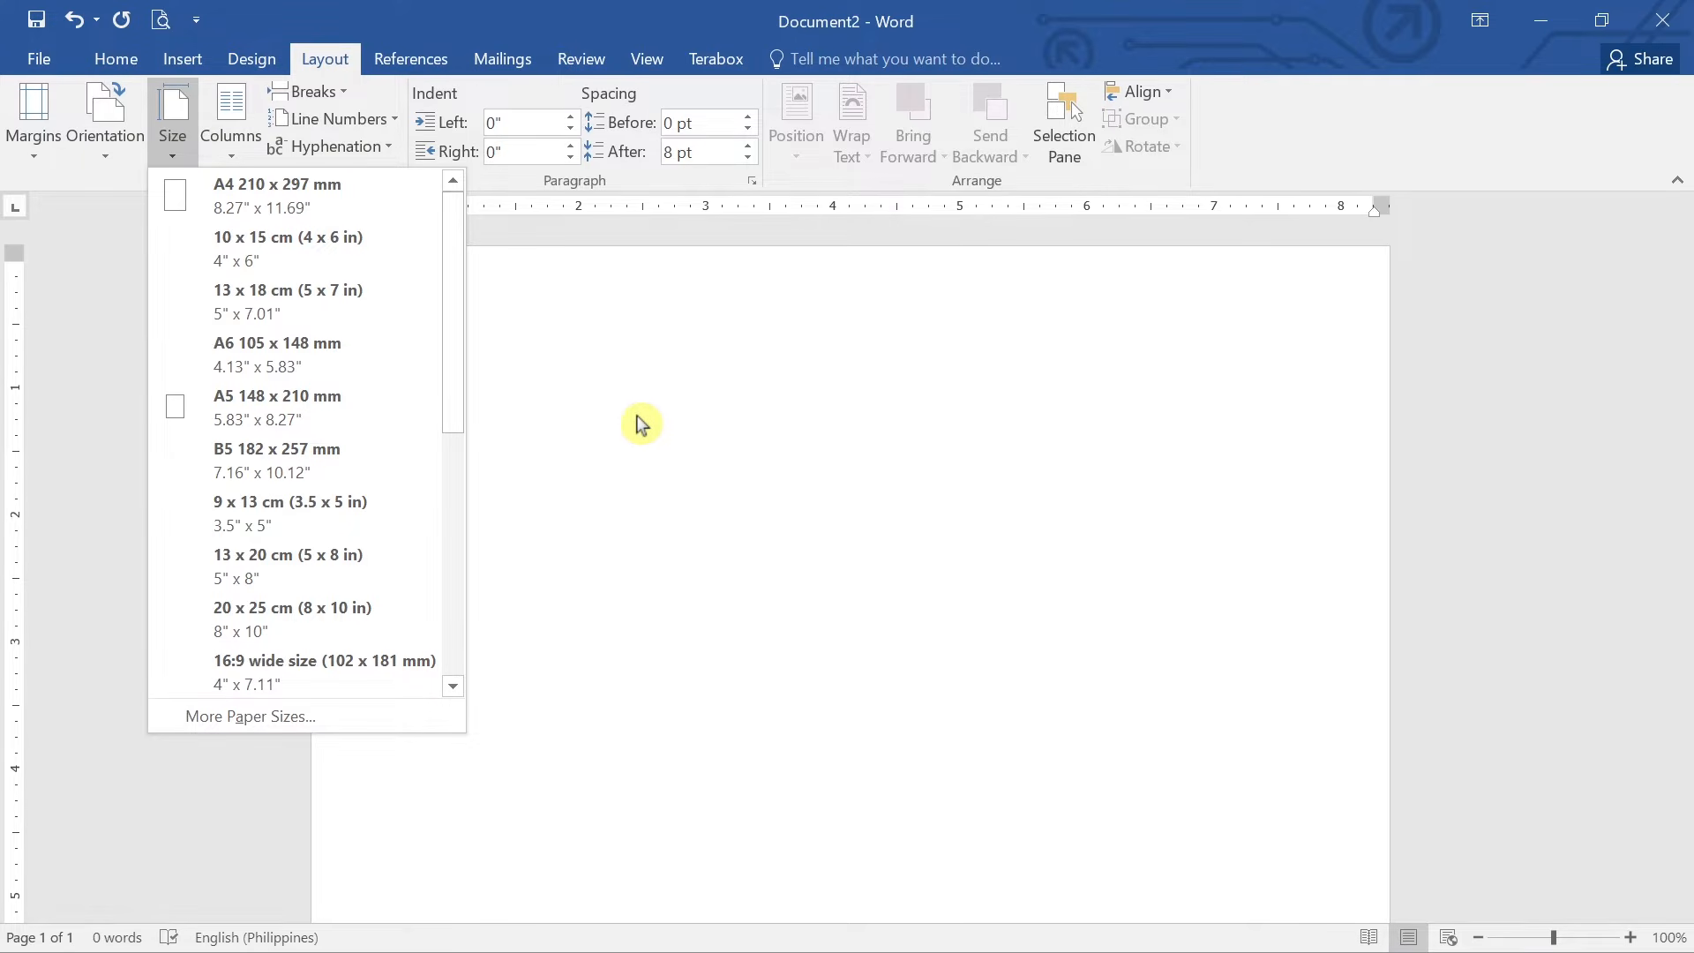
{"action": "left_click", "coordinate": [313, 298]}
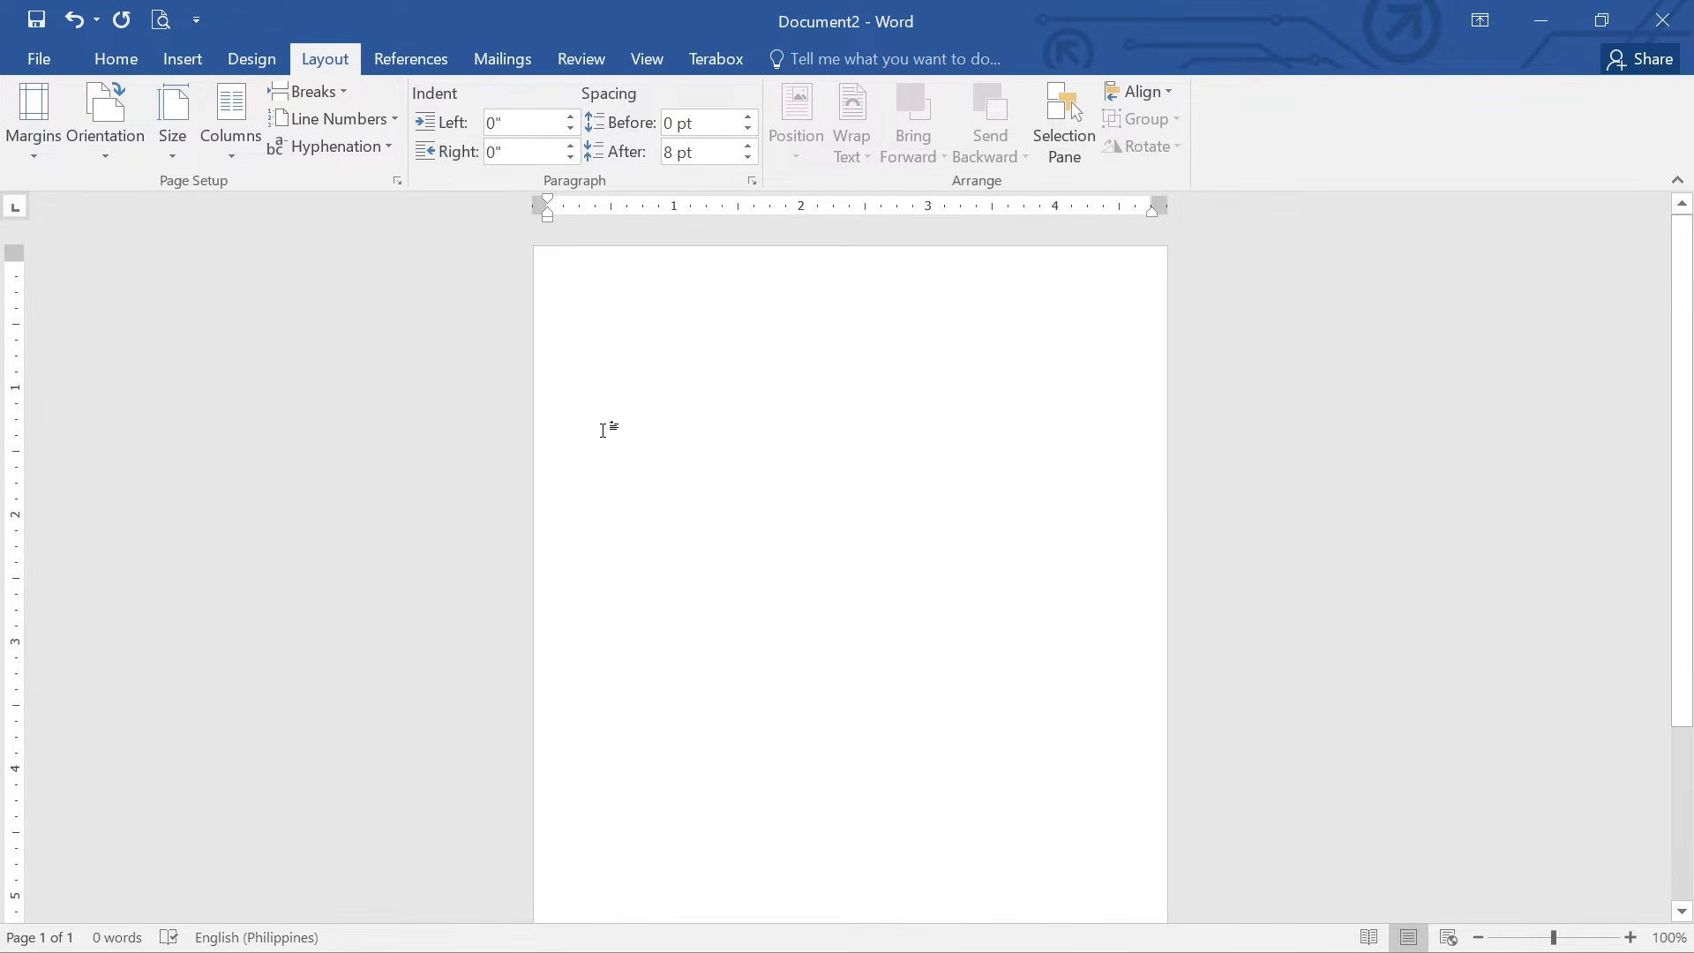
Insert the photo of the man in the red shirt from the Photos folder and enlarge it to about 4.23" by 3.27".
{"action": "left_click", "coordinate": [182, 64]}
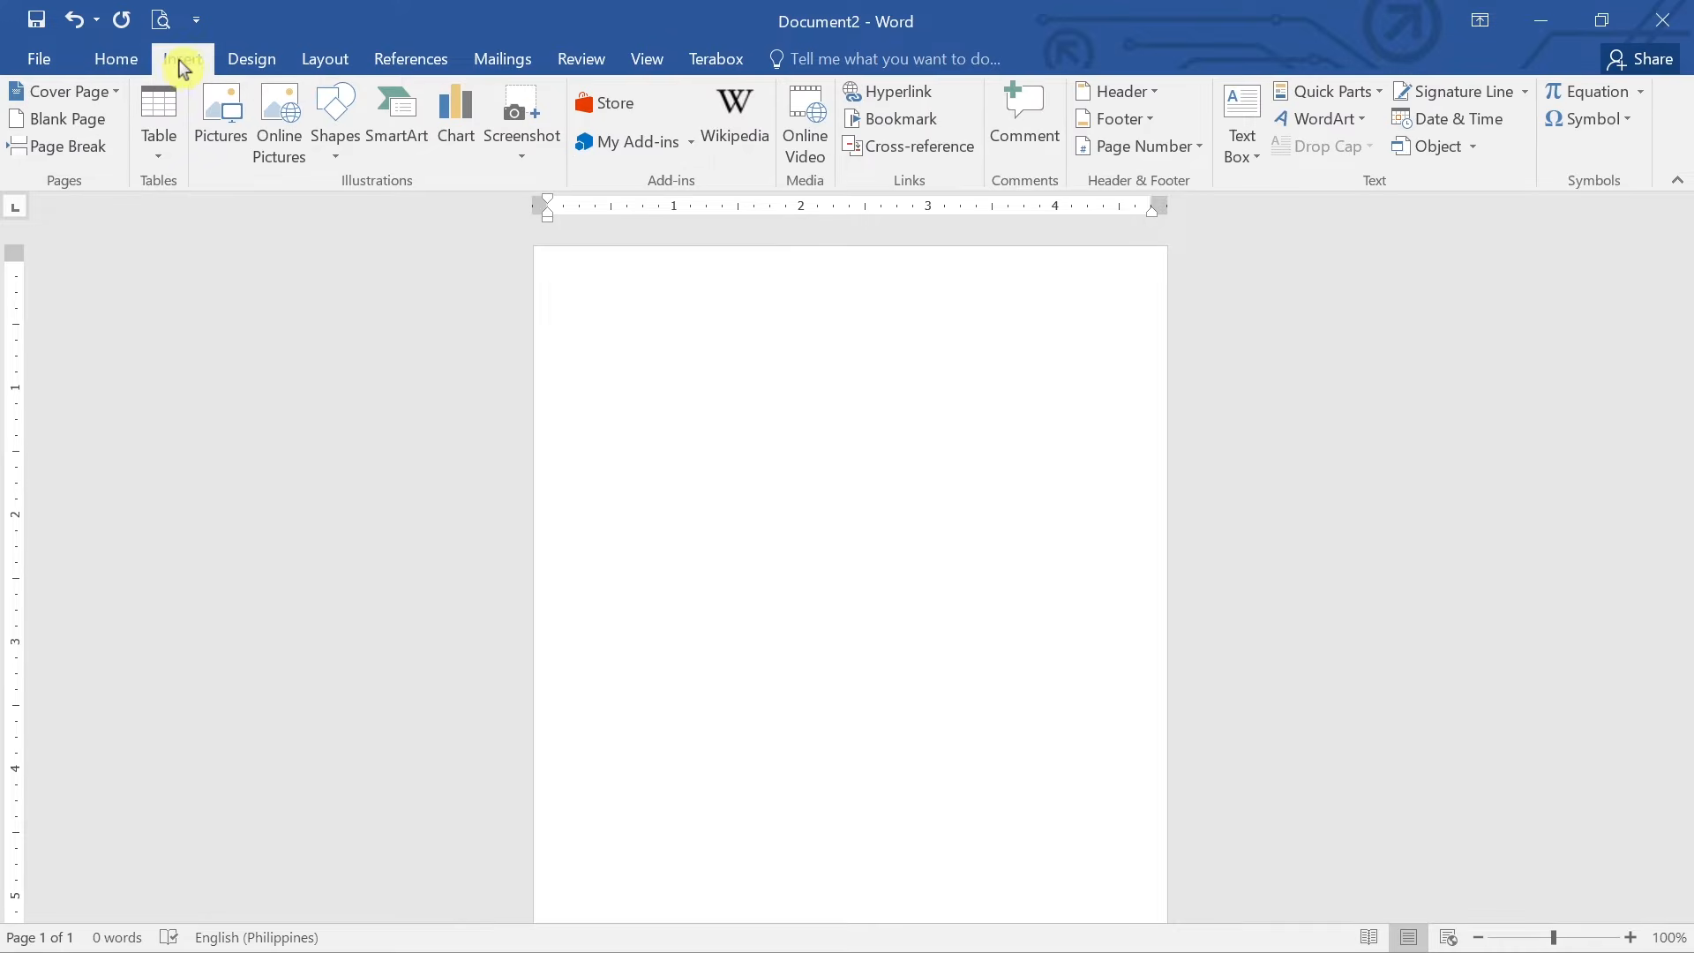
{"action": "left_click", "coordinate": [226, 148]}
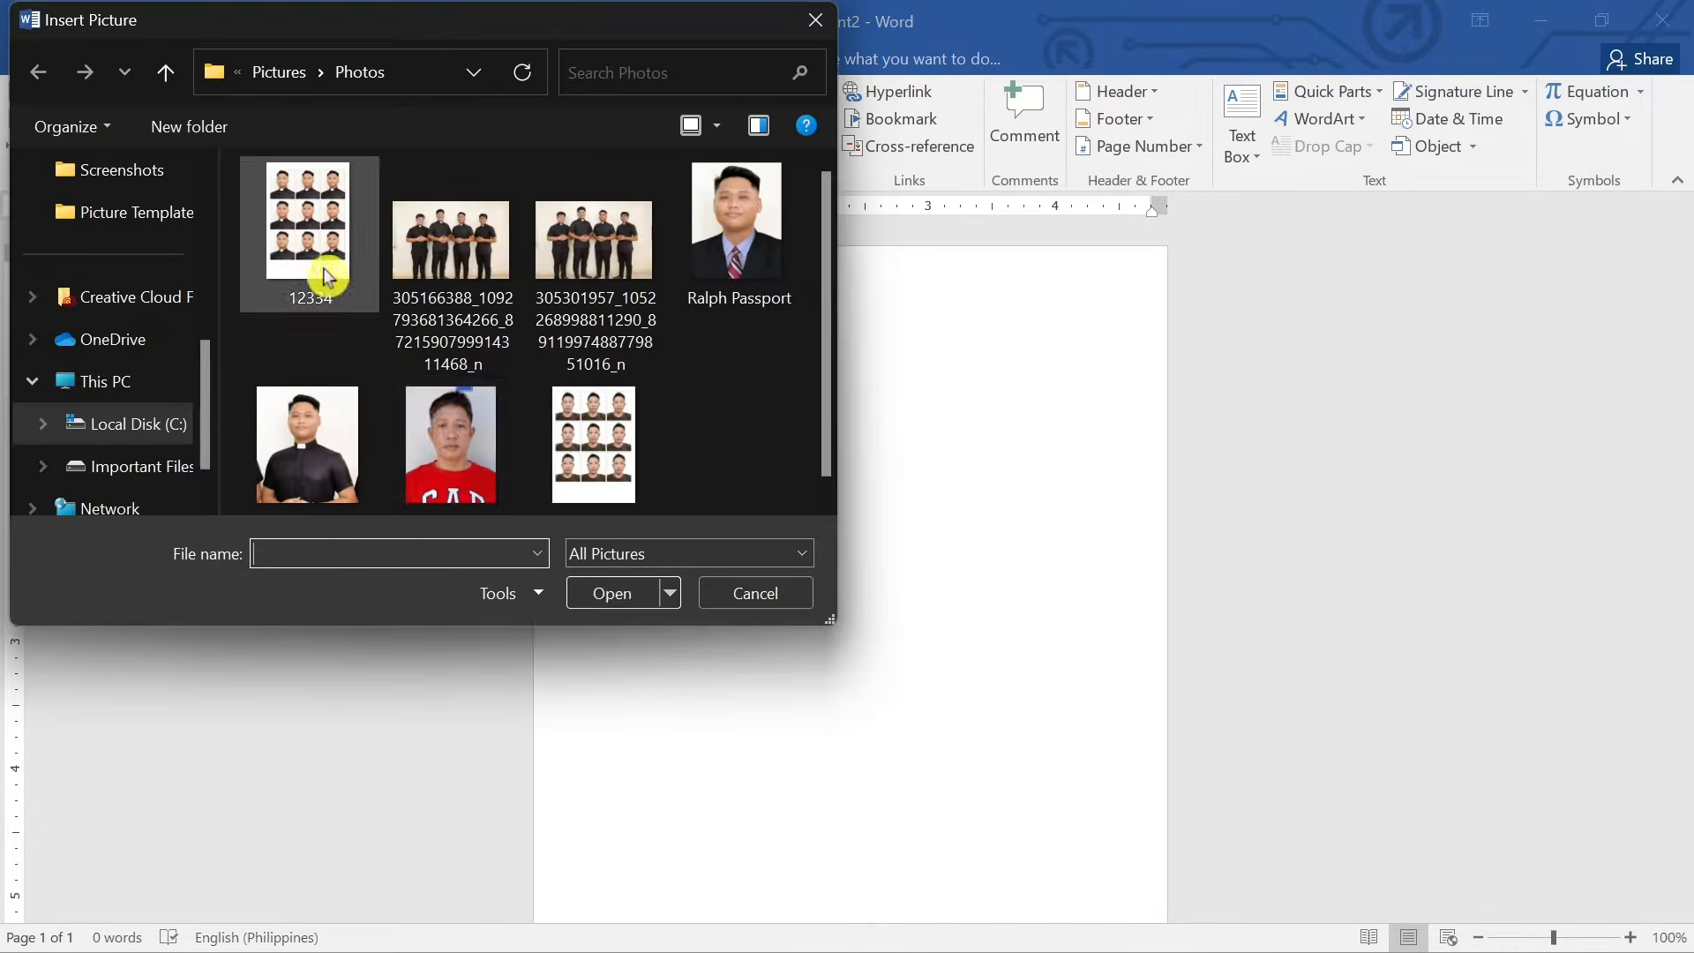
{"action": "left_click", "coordinate": [454, 469]}
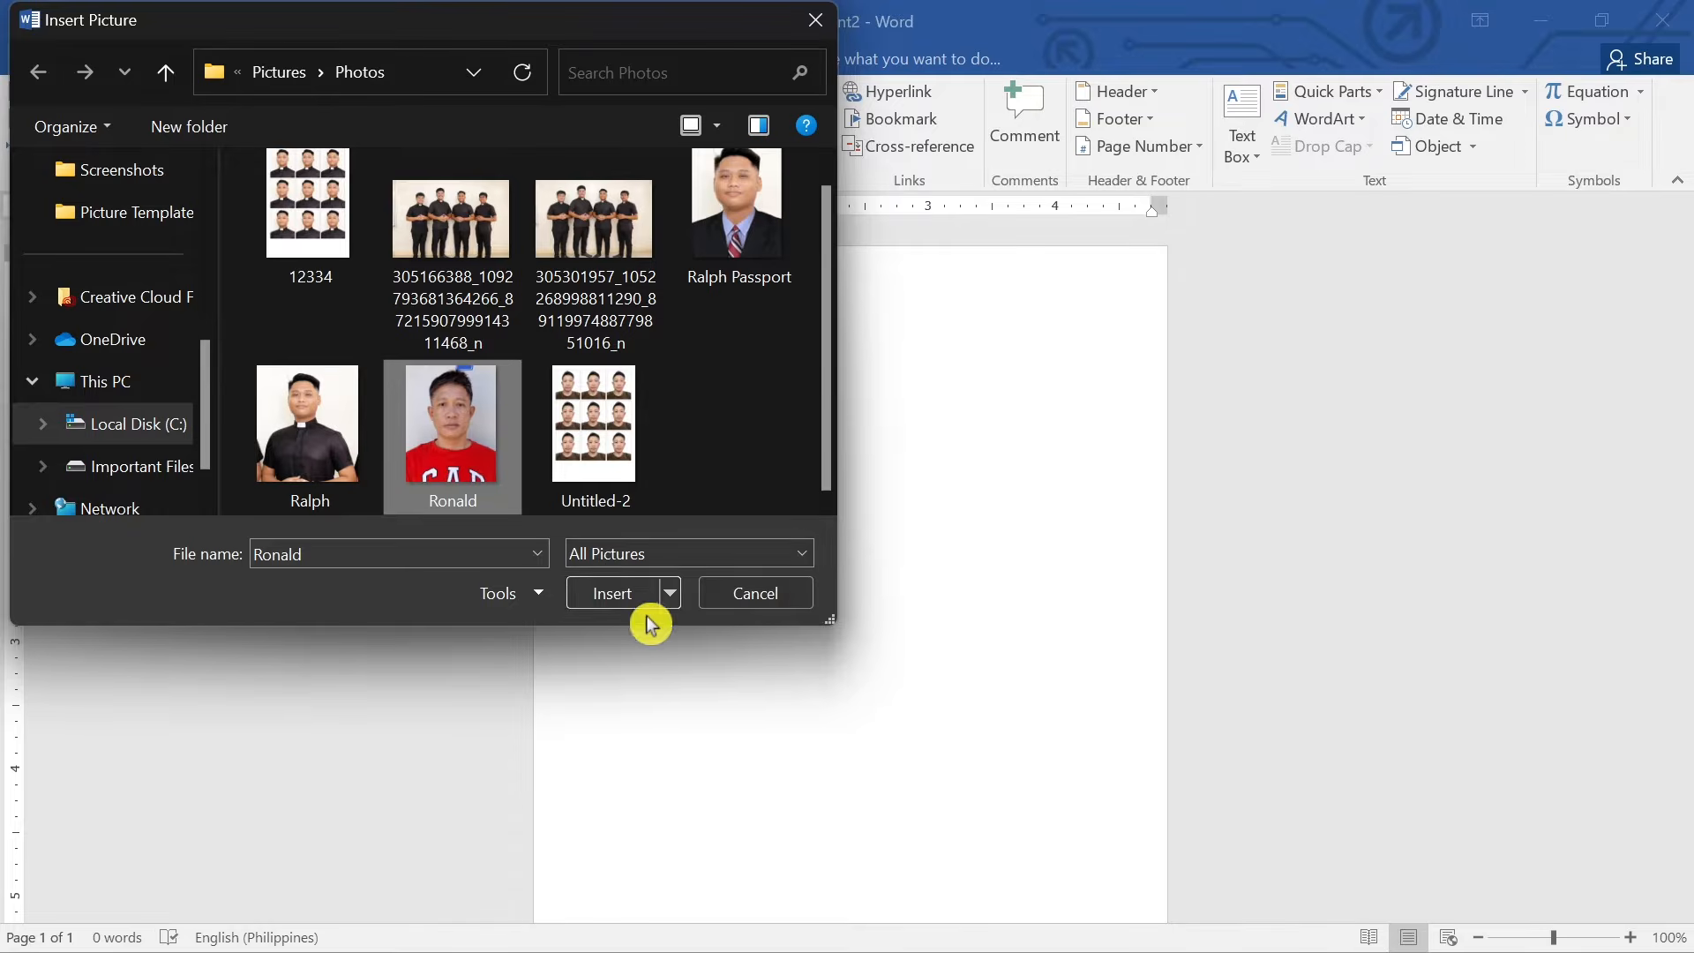
{"action": "left_click", "coordinate": [616, 601]}
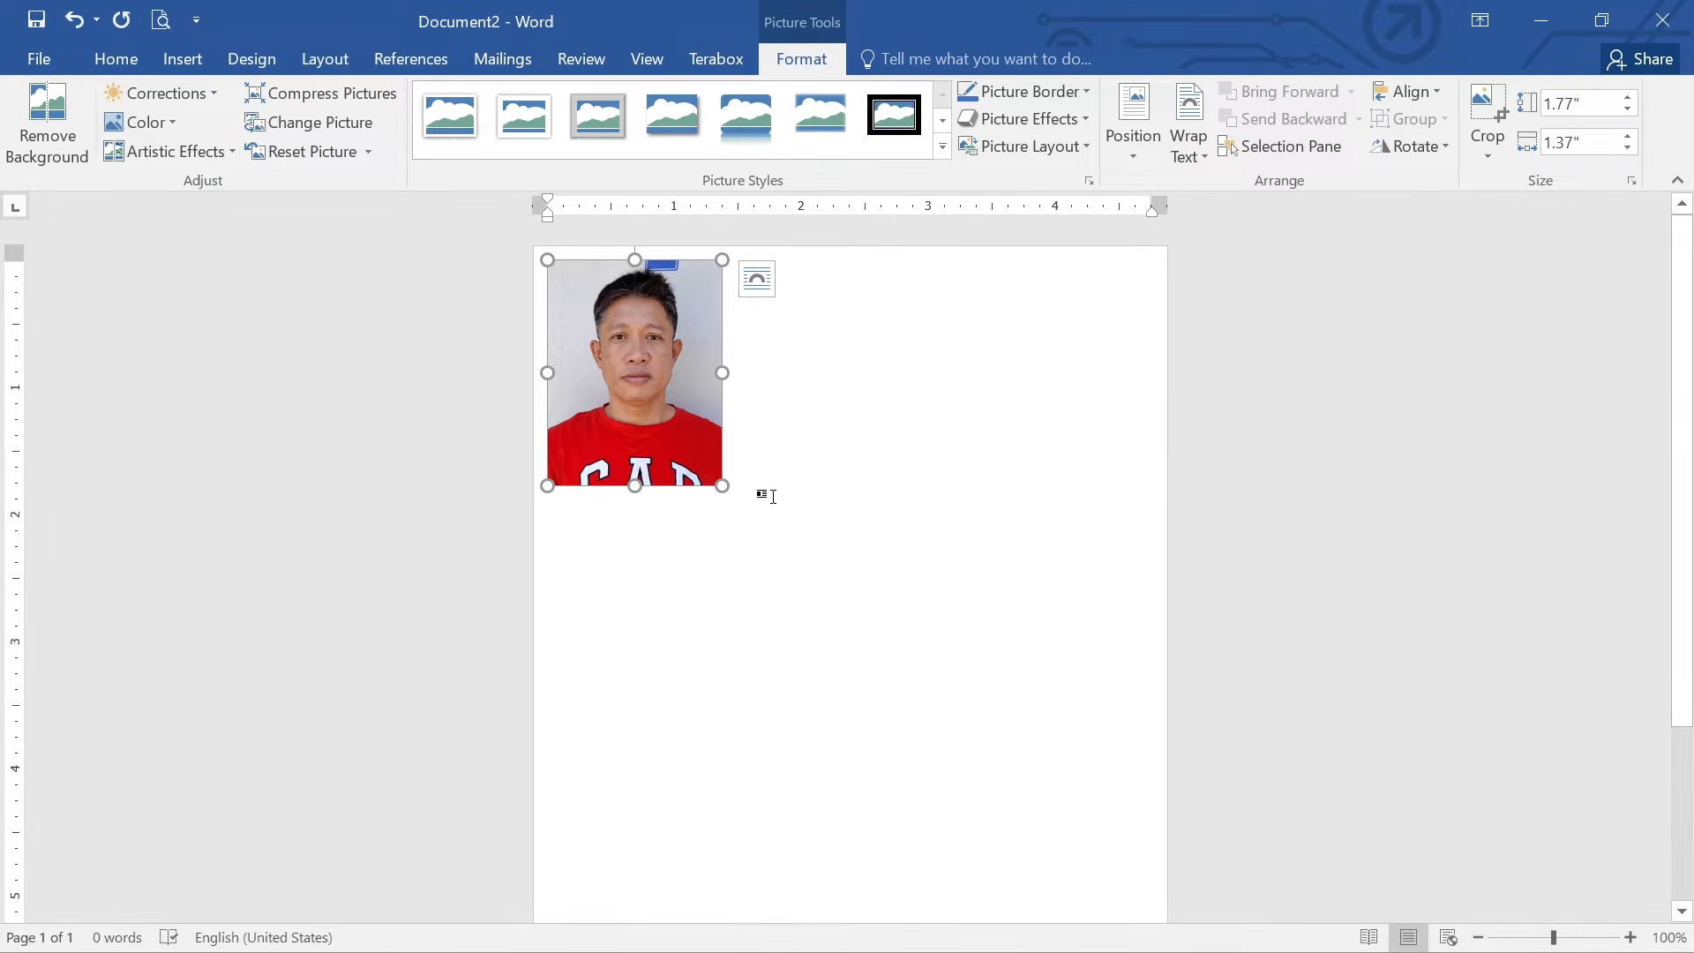
{"action": "left_click_drag", "start_coordinate": [725, 491], "coordinate": [963, 798]}
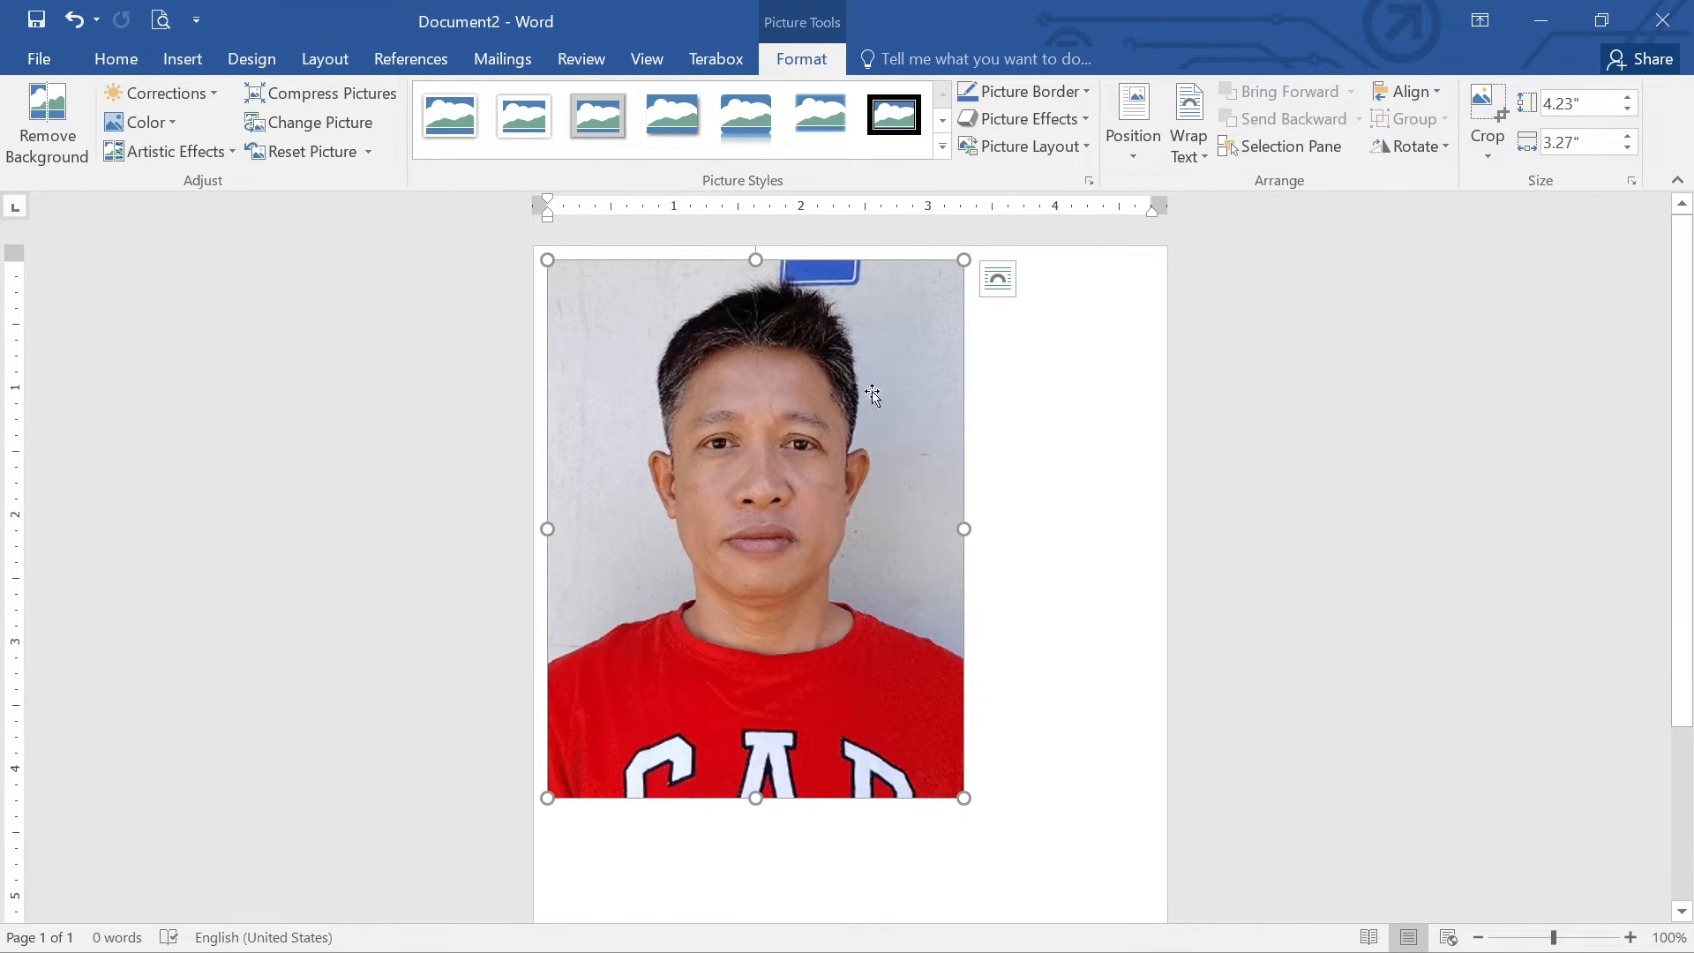
Set the photo's text wrapping to In Front of Text and move it to the middle of the page.
{"action": "left_click", "coordinate": [1193, 157]}
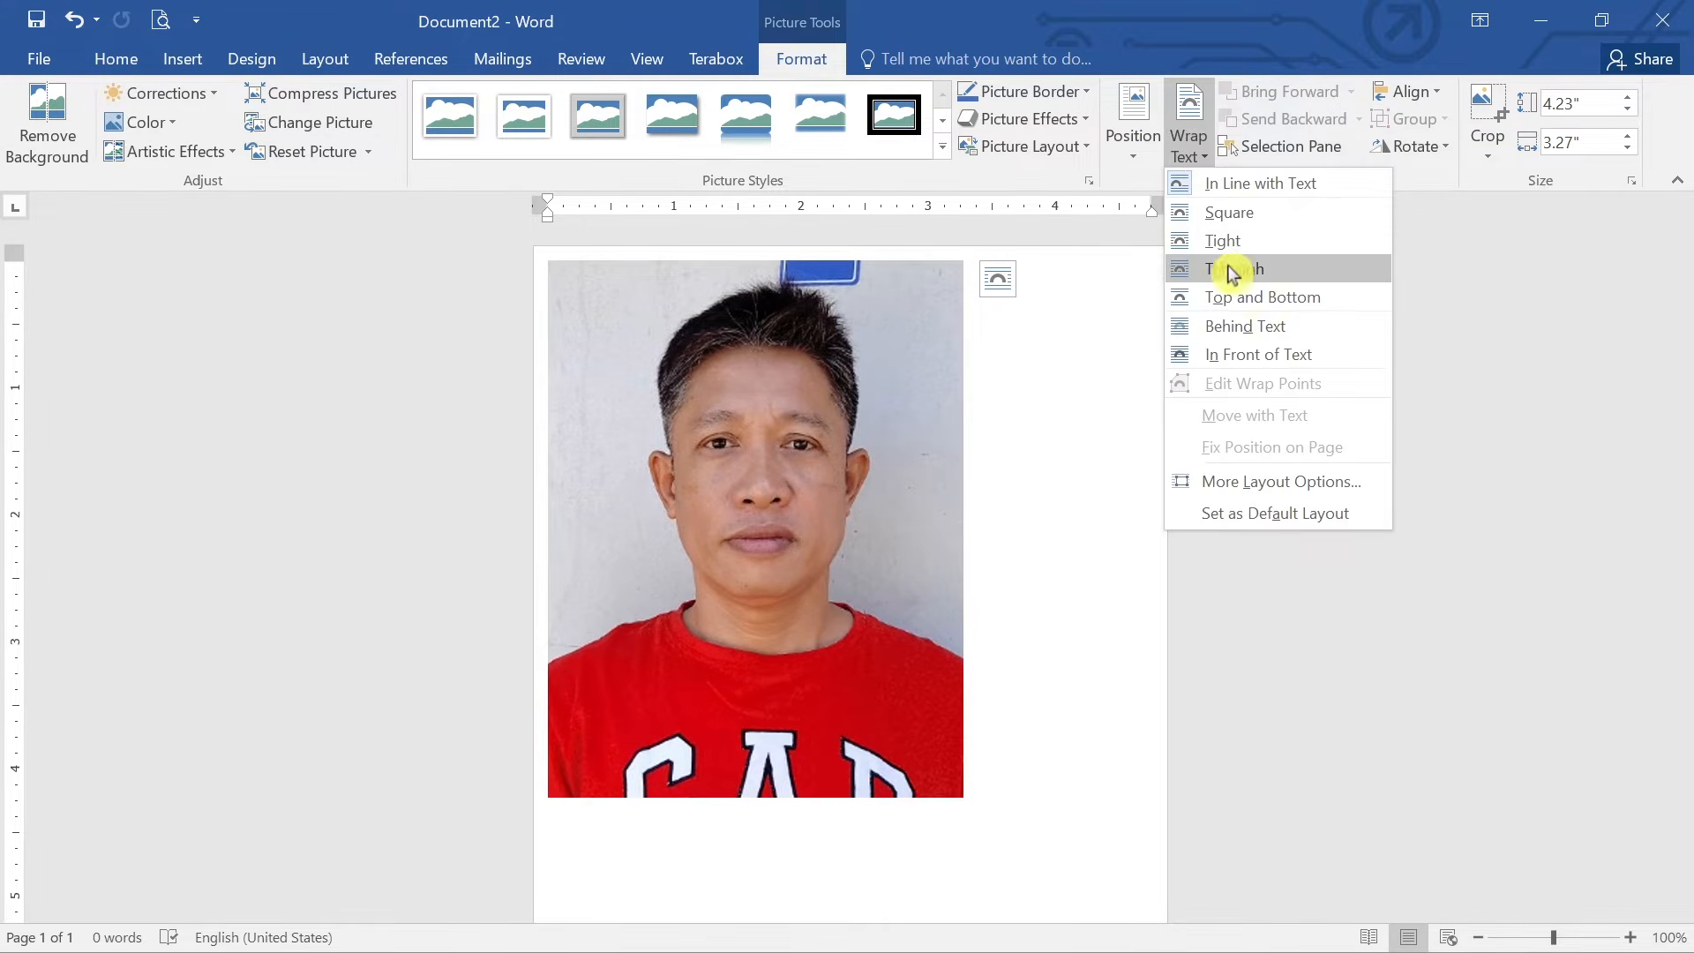
{"action": "left_click", "coordinate": [1249, 357]}
{"action": "left_click_drag", "start_coordinate": [881, 445], "coordinate": [968, 491]}
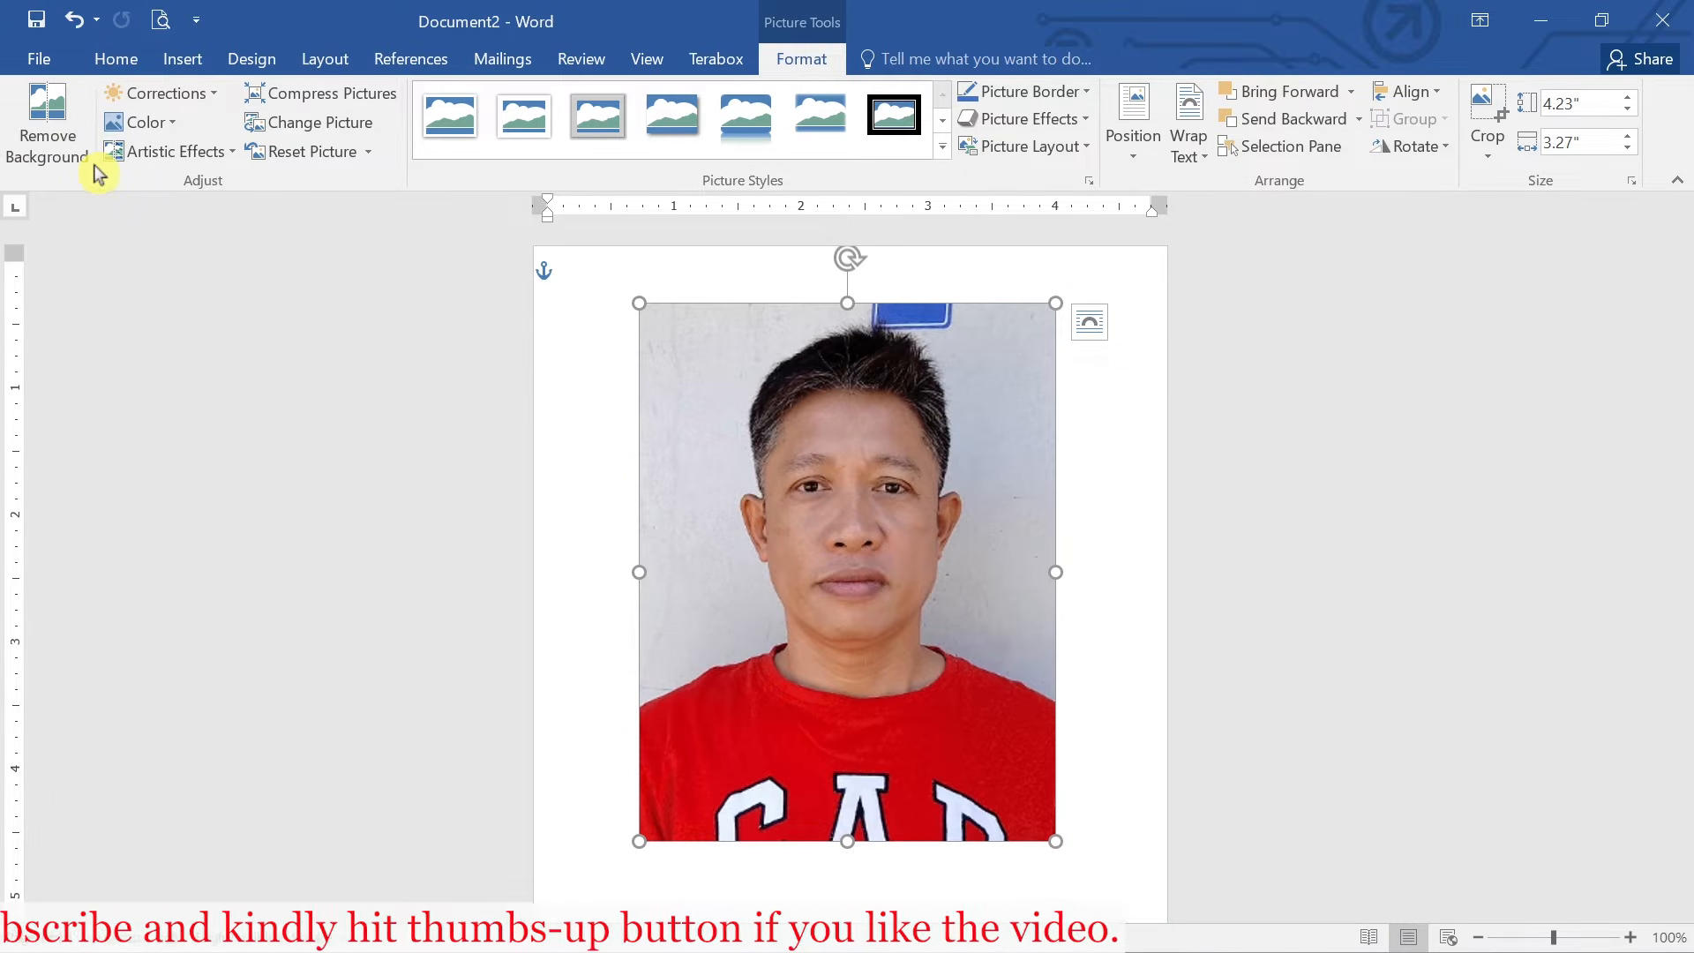
Remove the photo's background, marking the red shirt and its lettering to keep and extending the selection area above the hair.
{"action": "left_click", "coordinate": [50, 121]}
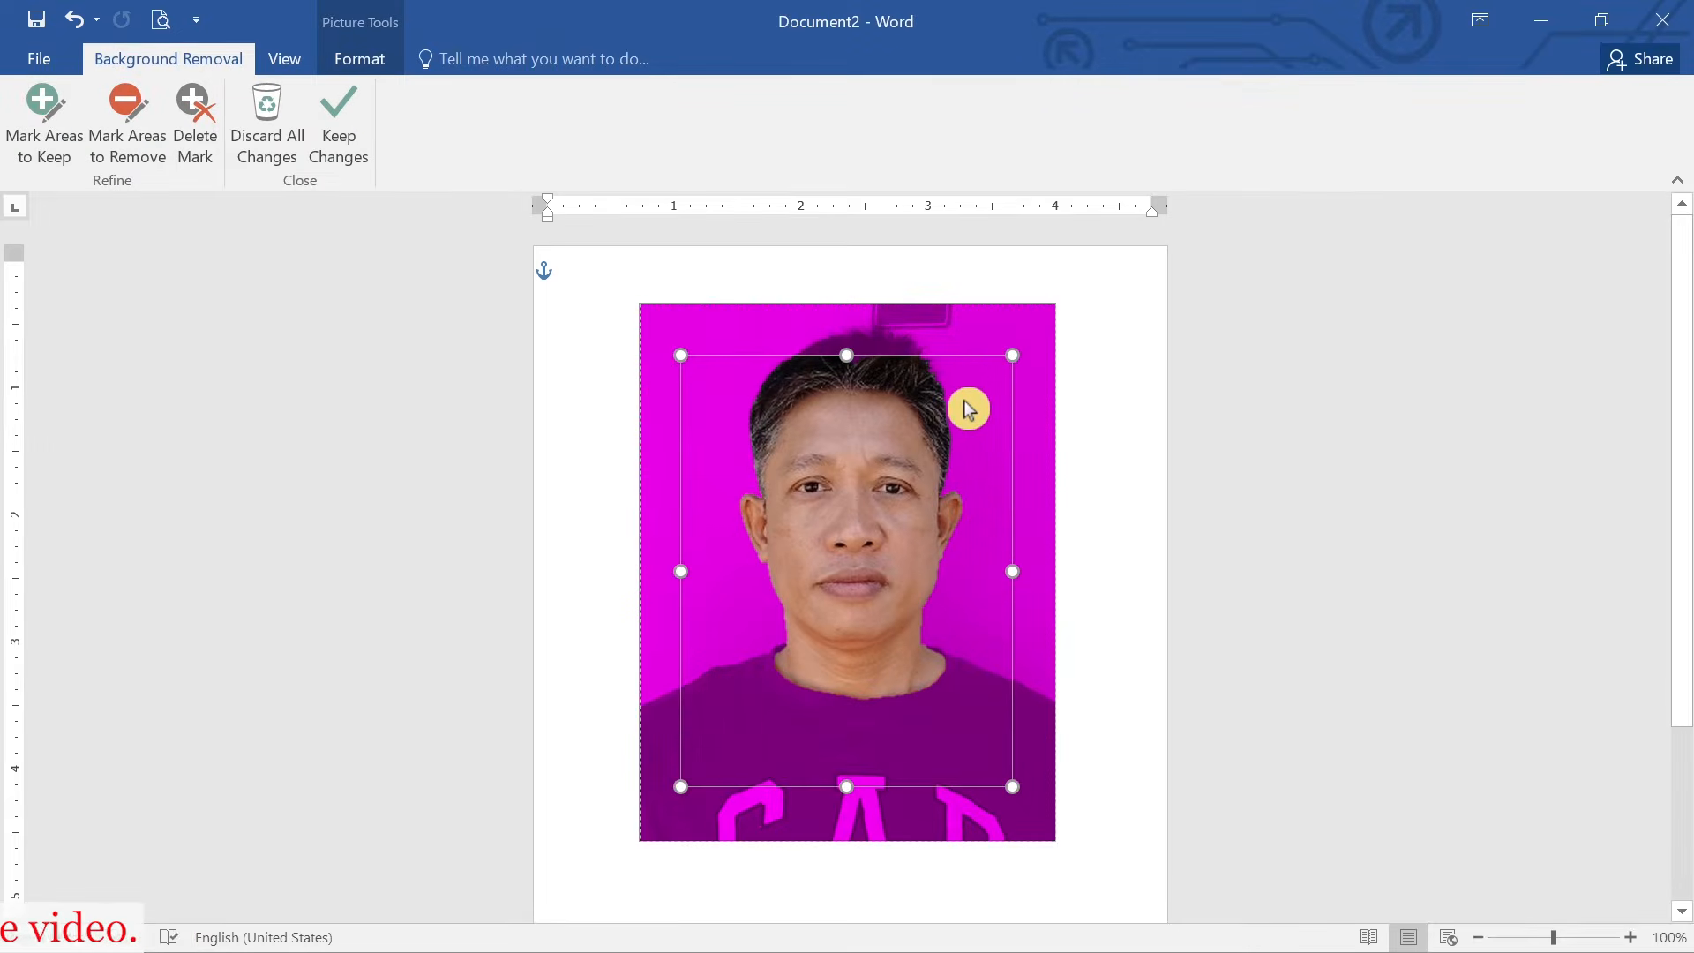
{"action": "left_click_drag", "start_coordinate": [846, 355], "coordinate": [846, 337]}
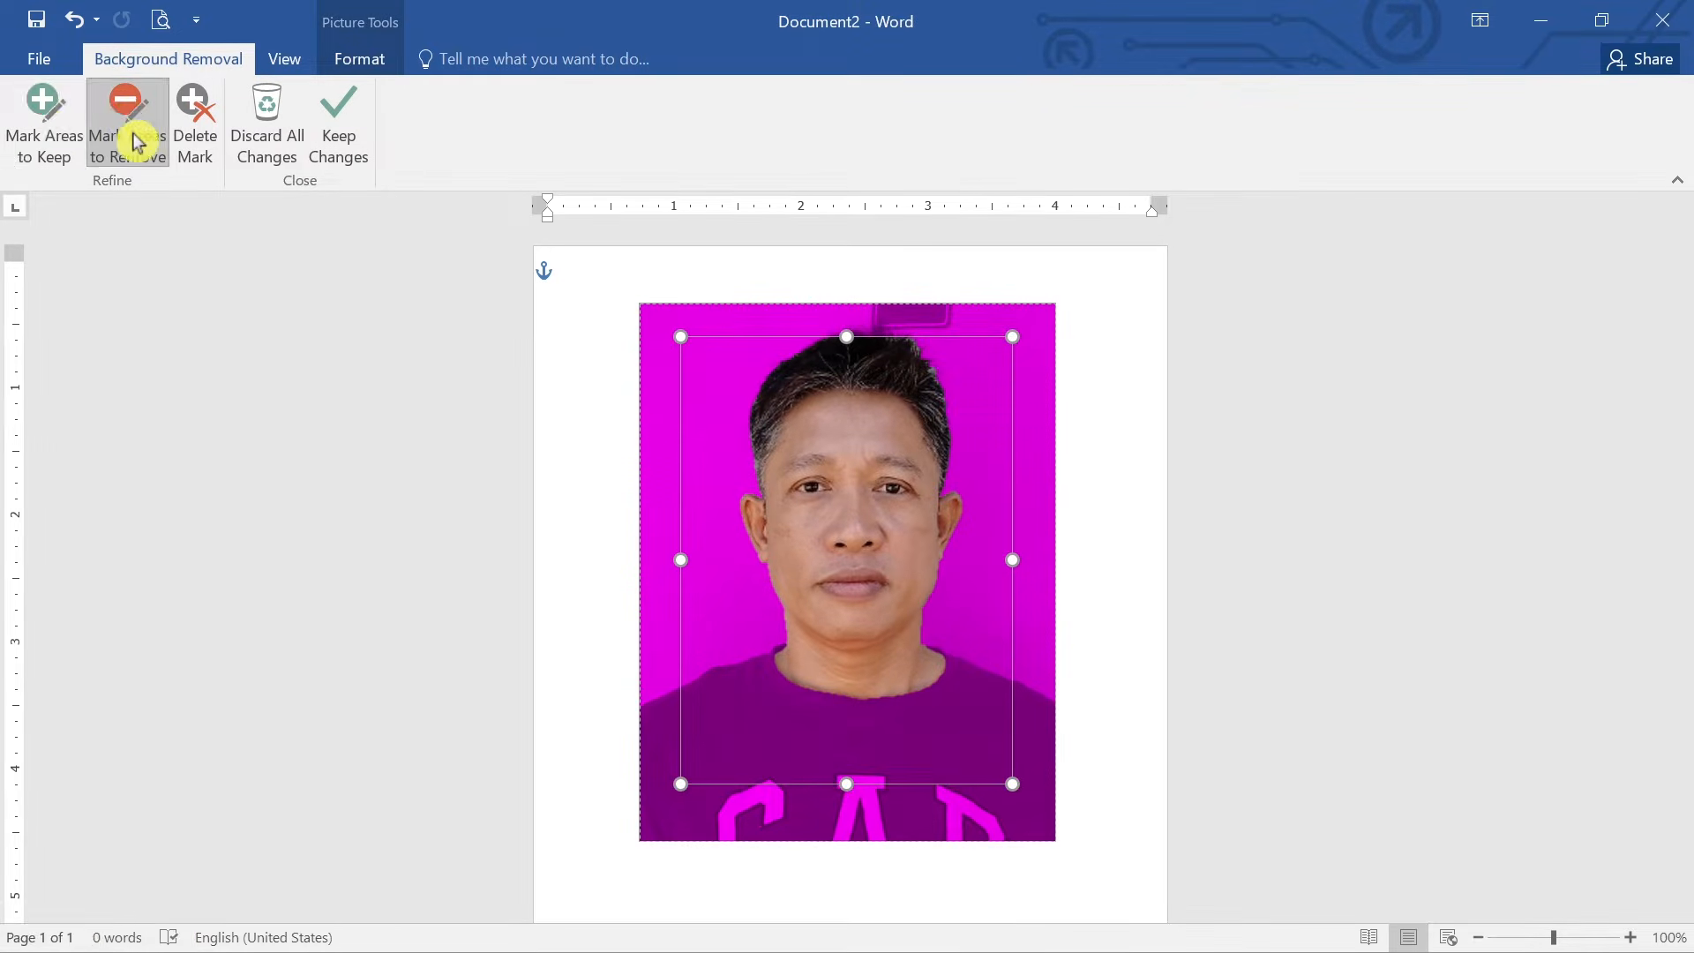
{"action": "left_click", "coordinate": [39, 124]}
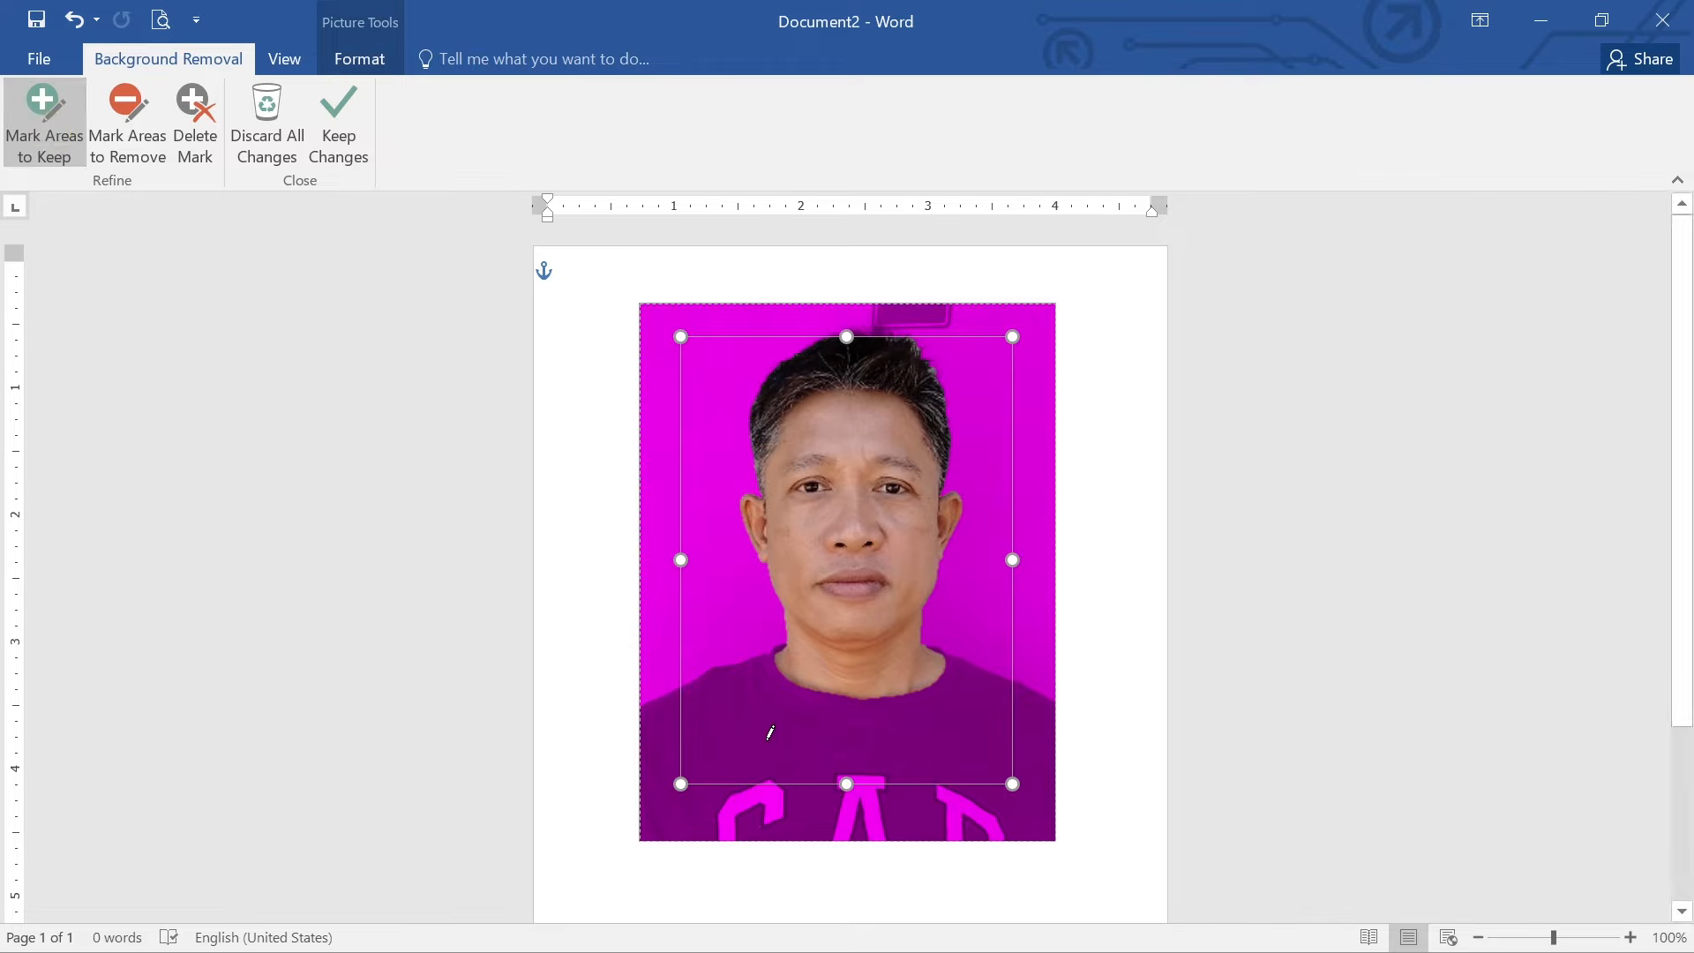
{"action": "mouse_move", "coordinate": [749, 694]}
{"action": "left_mouse_down"}
{"action": "mouse_move", "coordinate": [654, 826]}
{"action": "mouse_move", "coordinate": [651, 813]}
{"action": "left_mouse_up"}
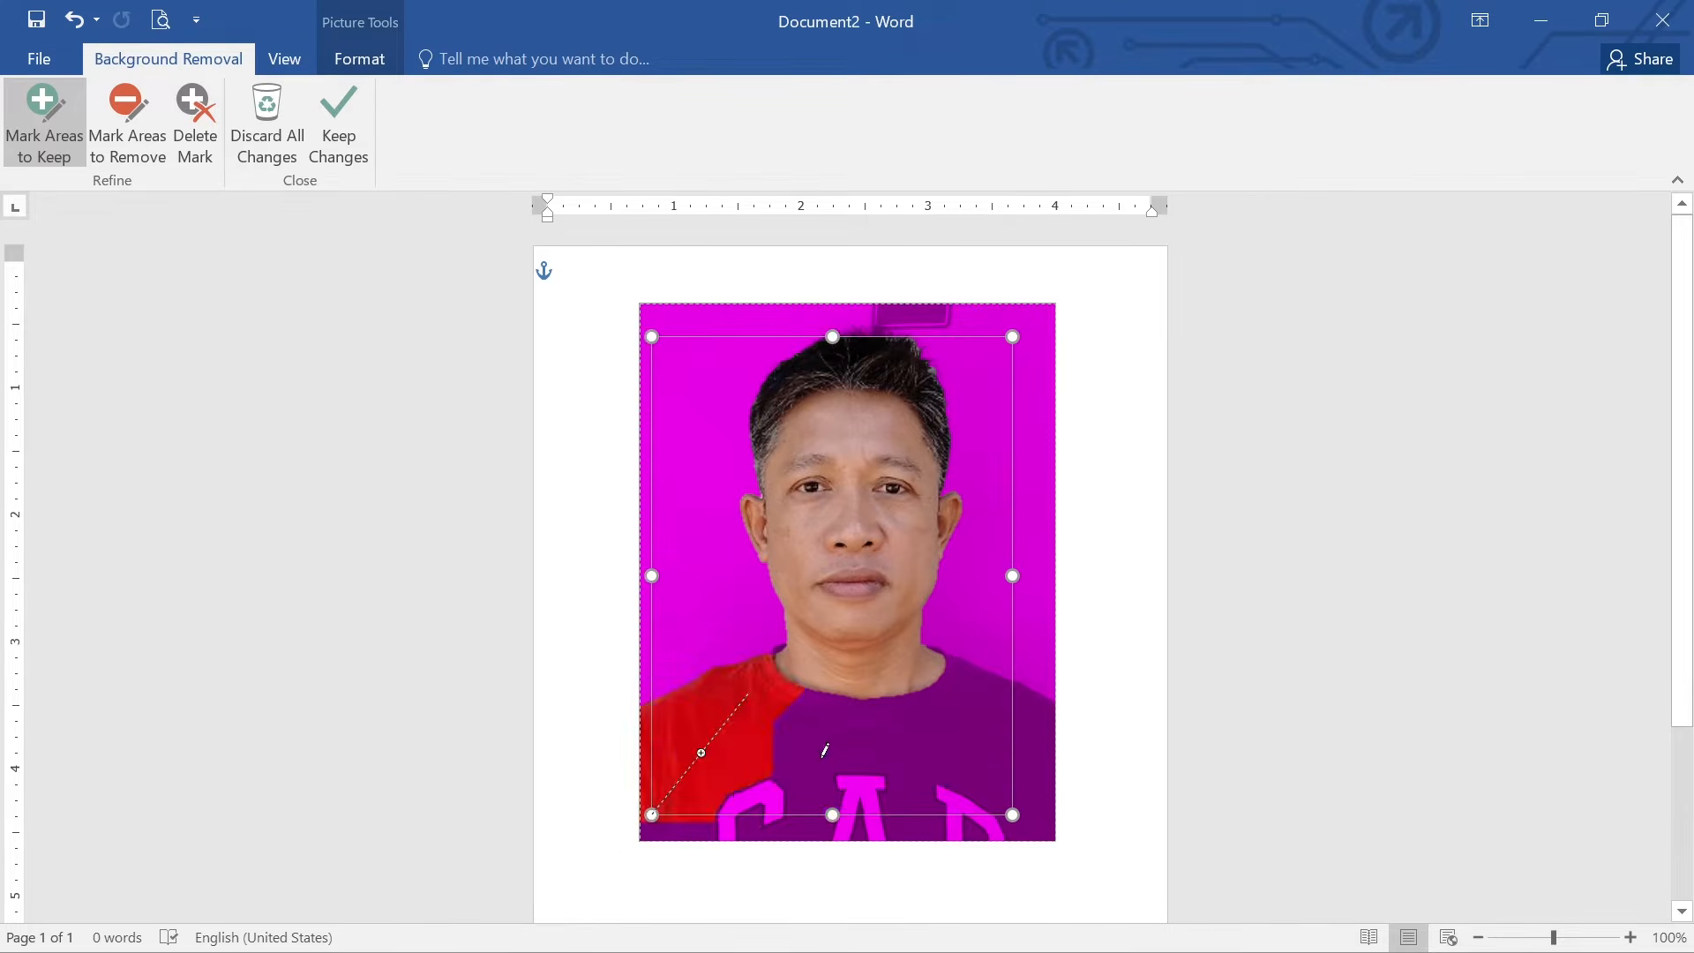
{"action": "mouse_move", "coordinate": [783, 688]}
{"action": "left_mouse_down"}
{"action": "mouse_move", "coordinate": [1044, 832]}
{"action": "mouse_move", "coordinate": [1040, 819]}
{"action": "left_mouse_up"}
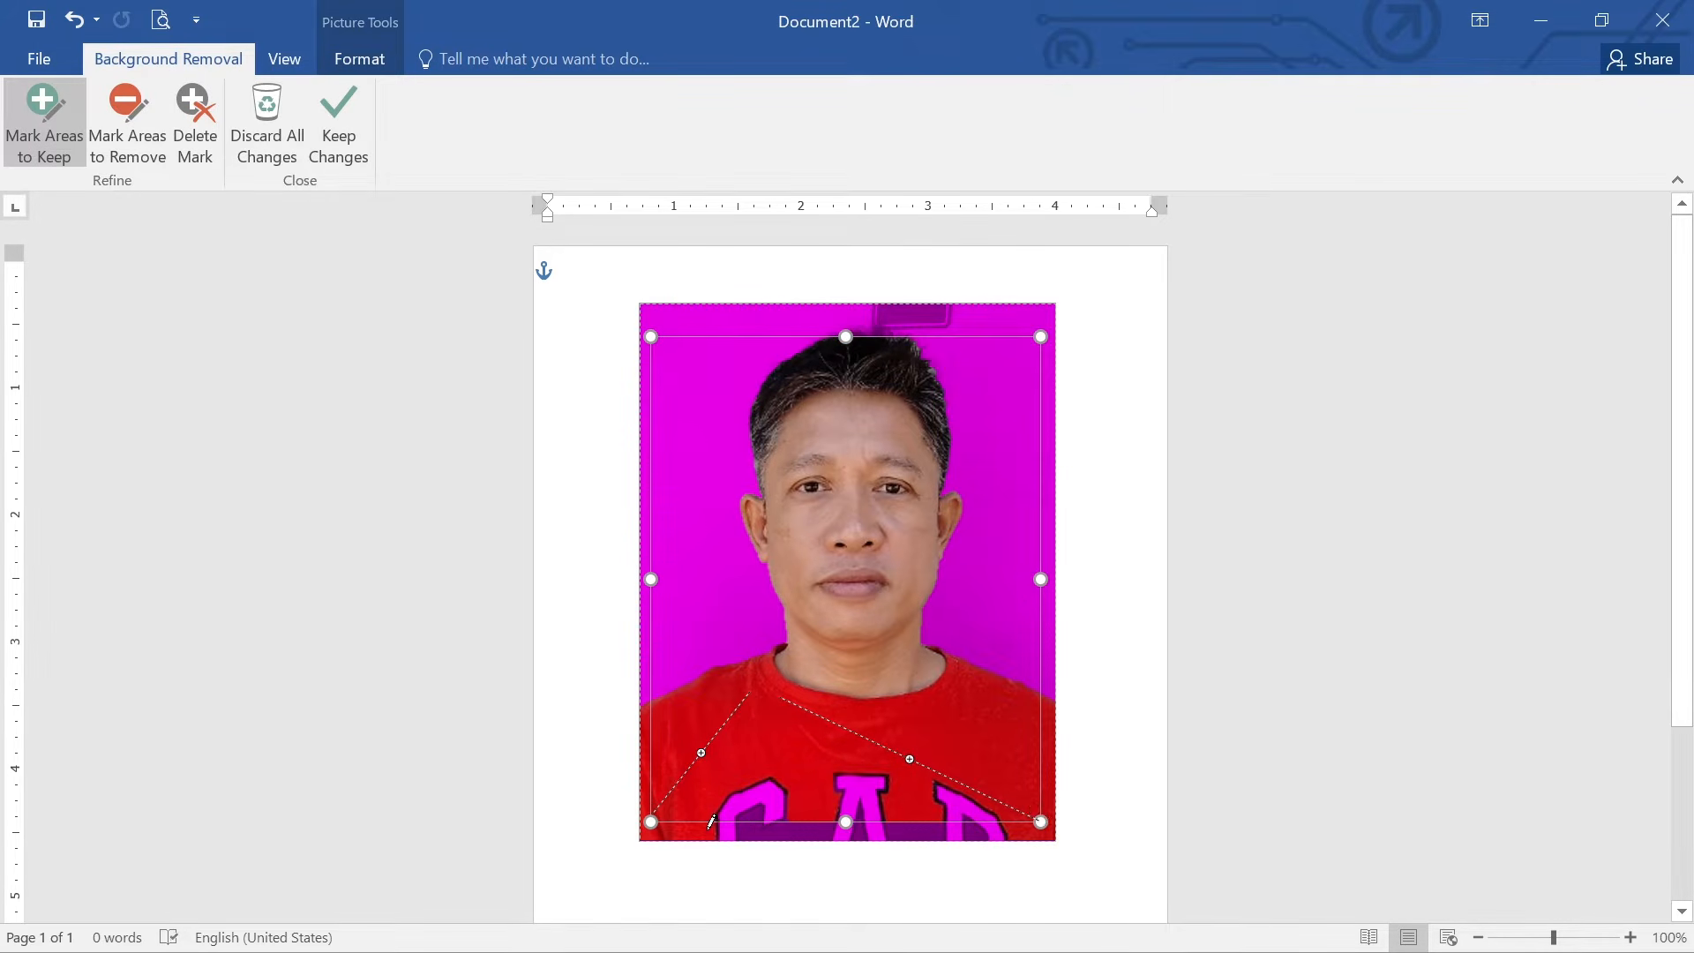
{"action": "left_click_drag", "start_coordinate": [711, 820], "coordinate": [1026, 830]}
{"action": "left_click_drag", "start_coordinate": [900, 806], "coordinate": [720, 805]}
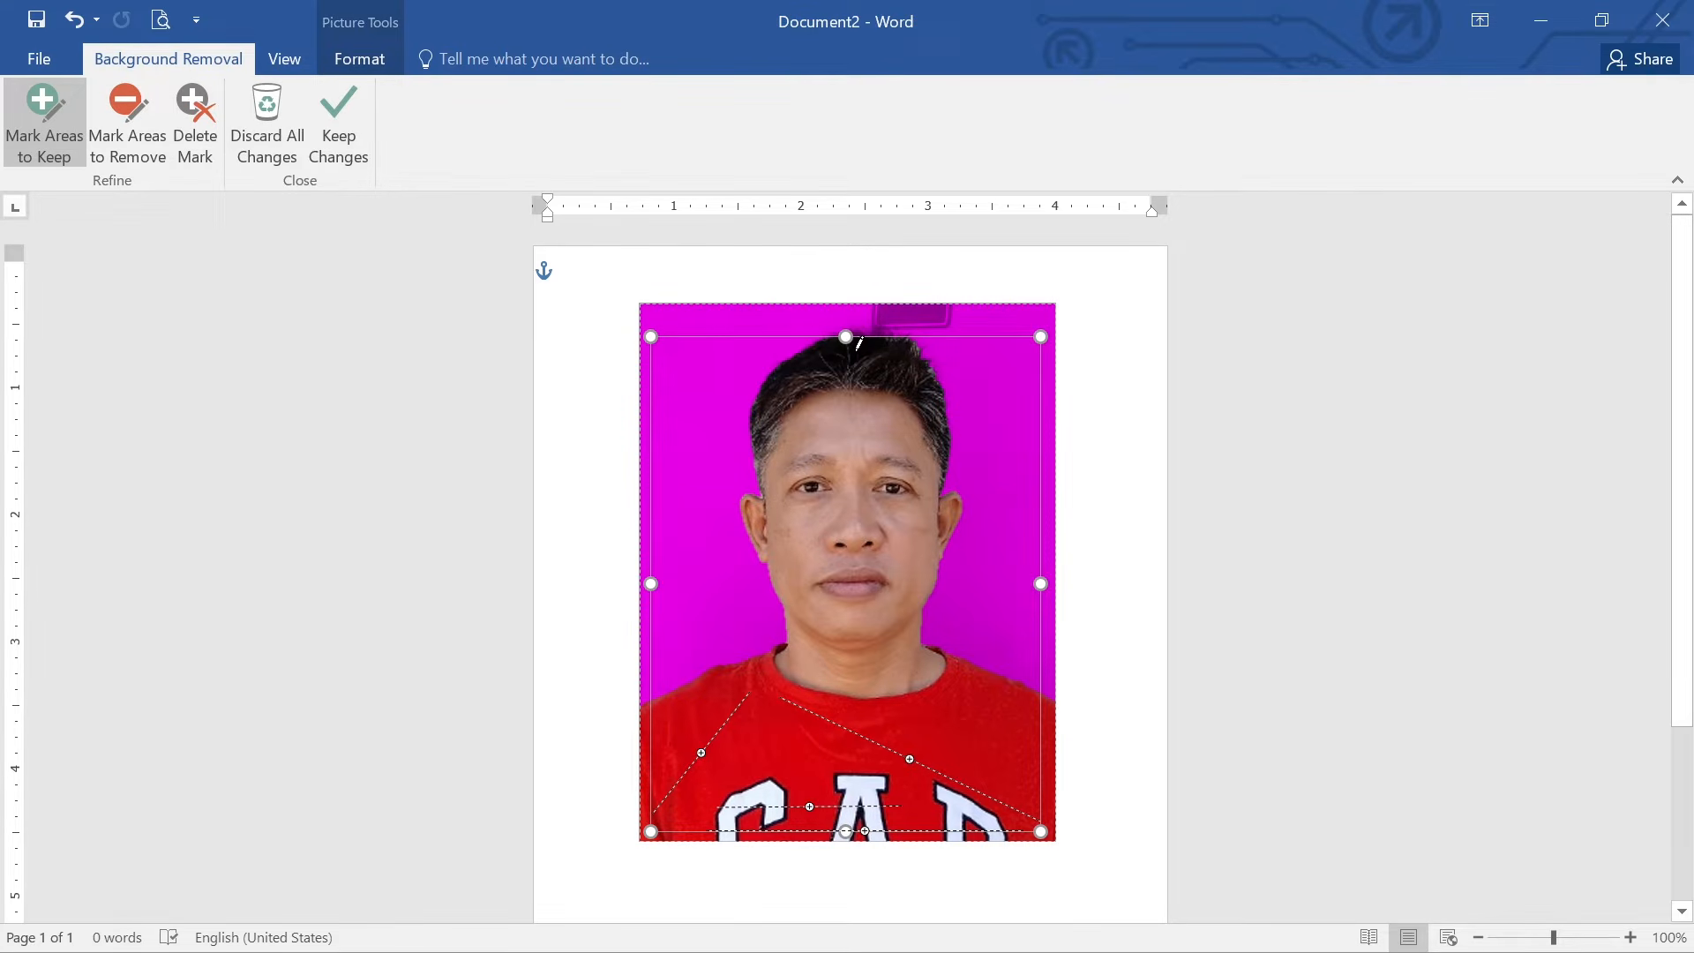
{"action": "left_click_drag", "start_coordinate": [846, 340], "coordinate": [846, 322]}
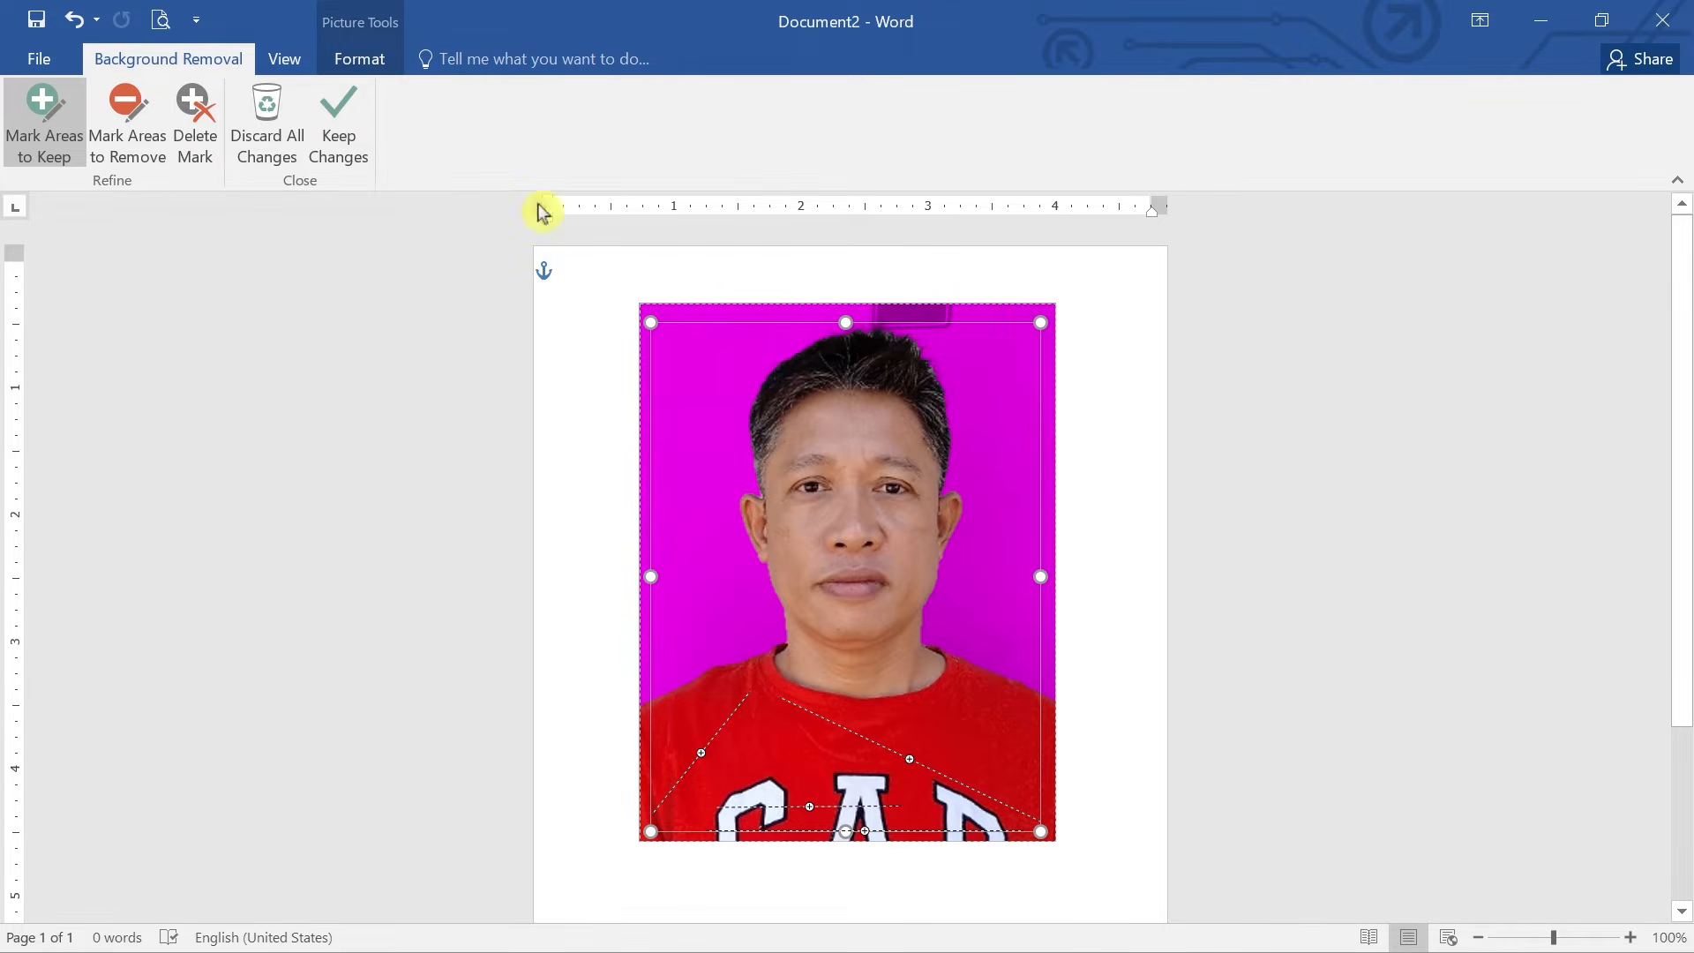
{"action": "left_click", "coordinate": [352, 119]}
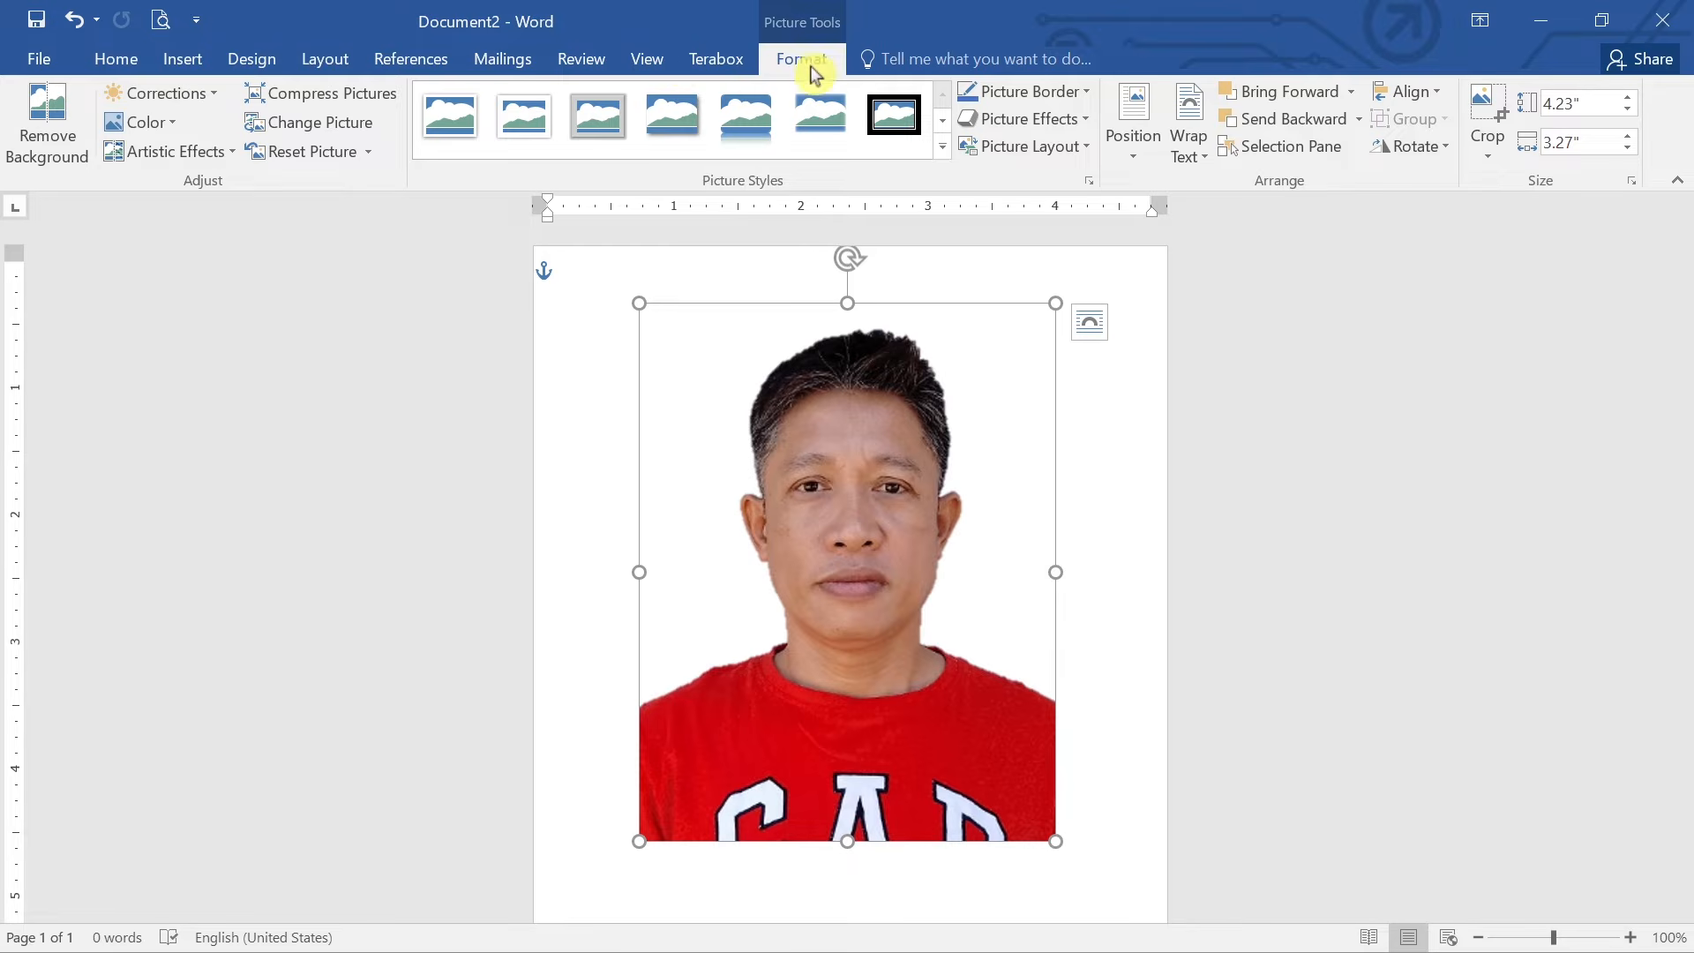
Brighten the photo with the next brighter correction preset and shrink it to about 1 inch wide near the page's lower left.
{"action": "left_click", "coordinate": [176, 94]}
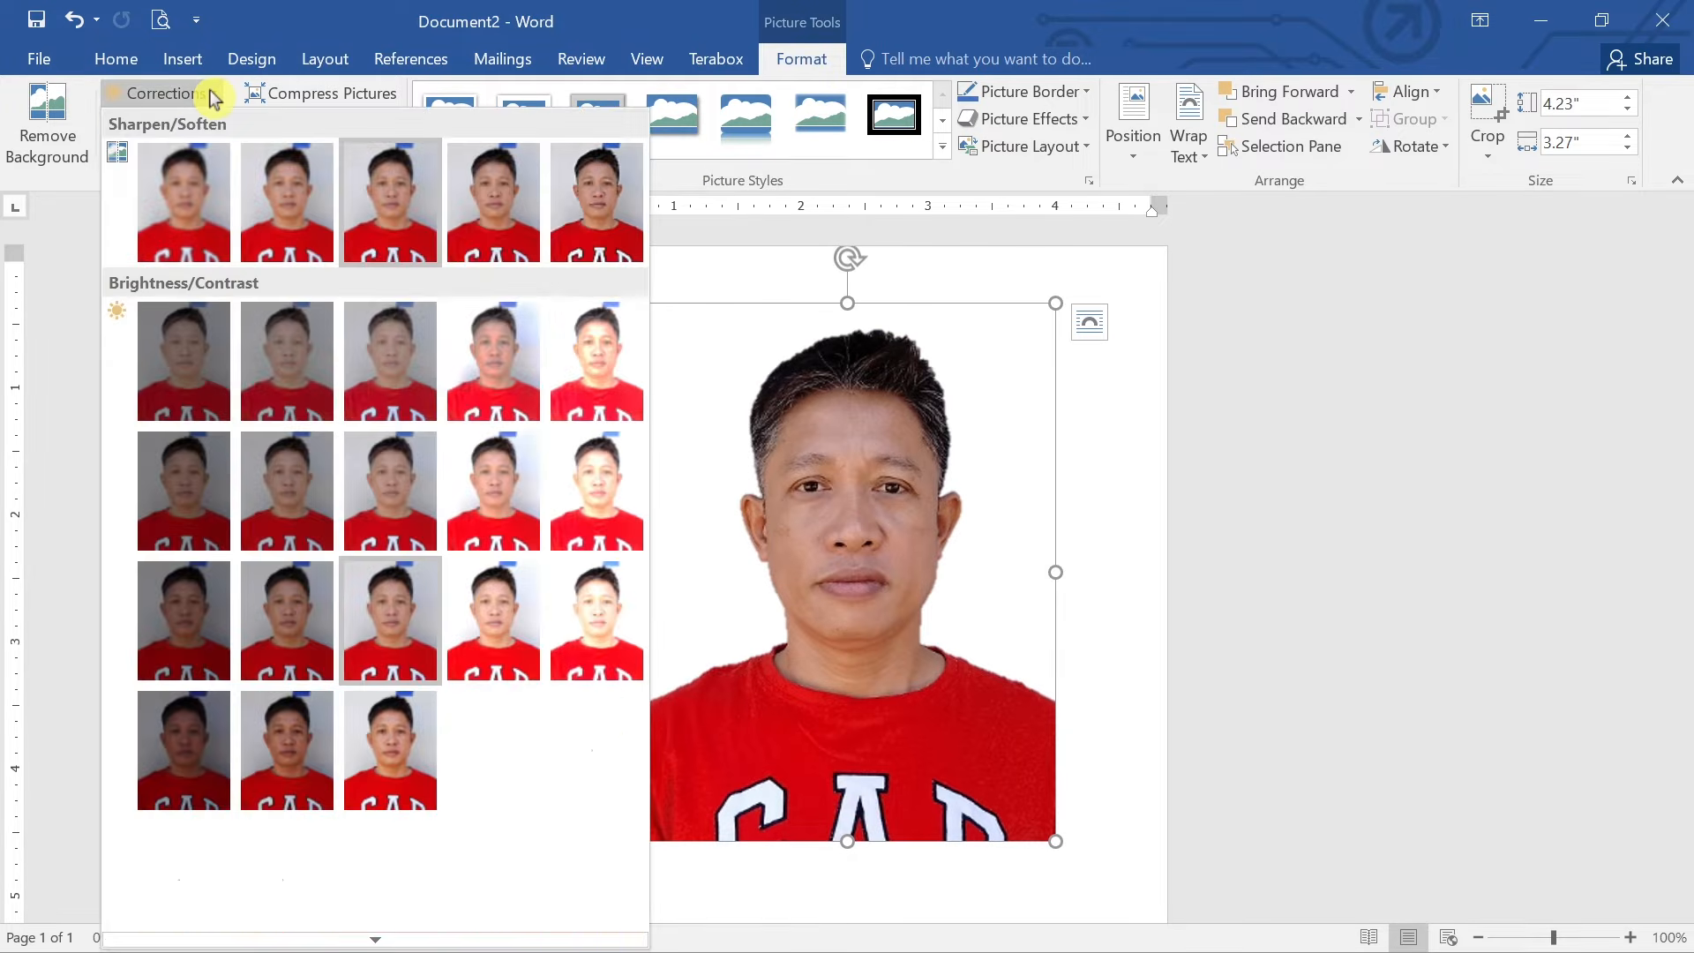
{"action": "left_click", "coordinate": [511, 609]}
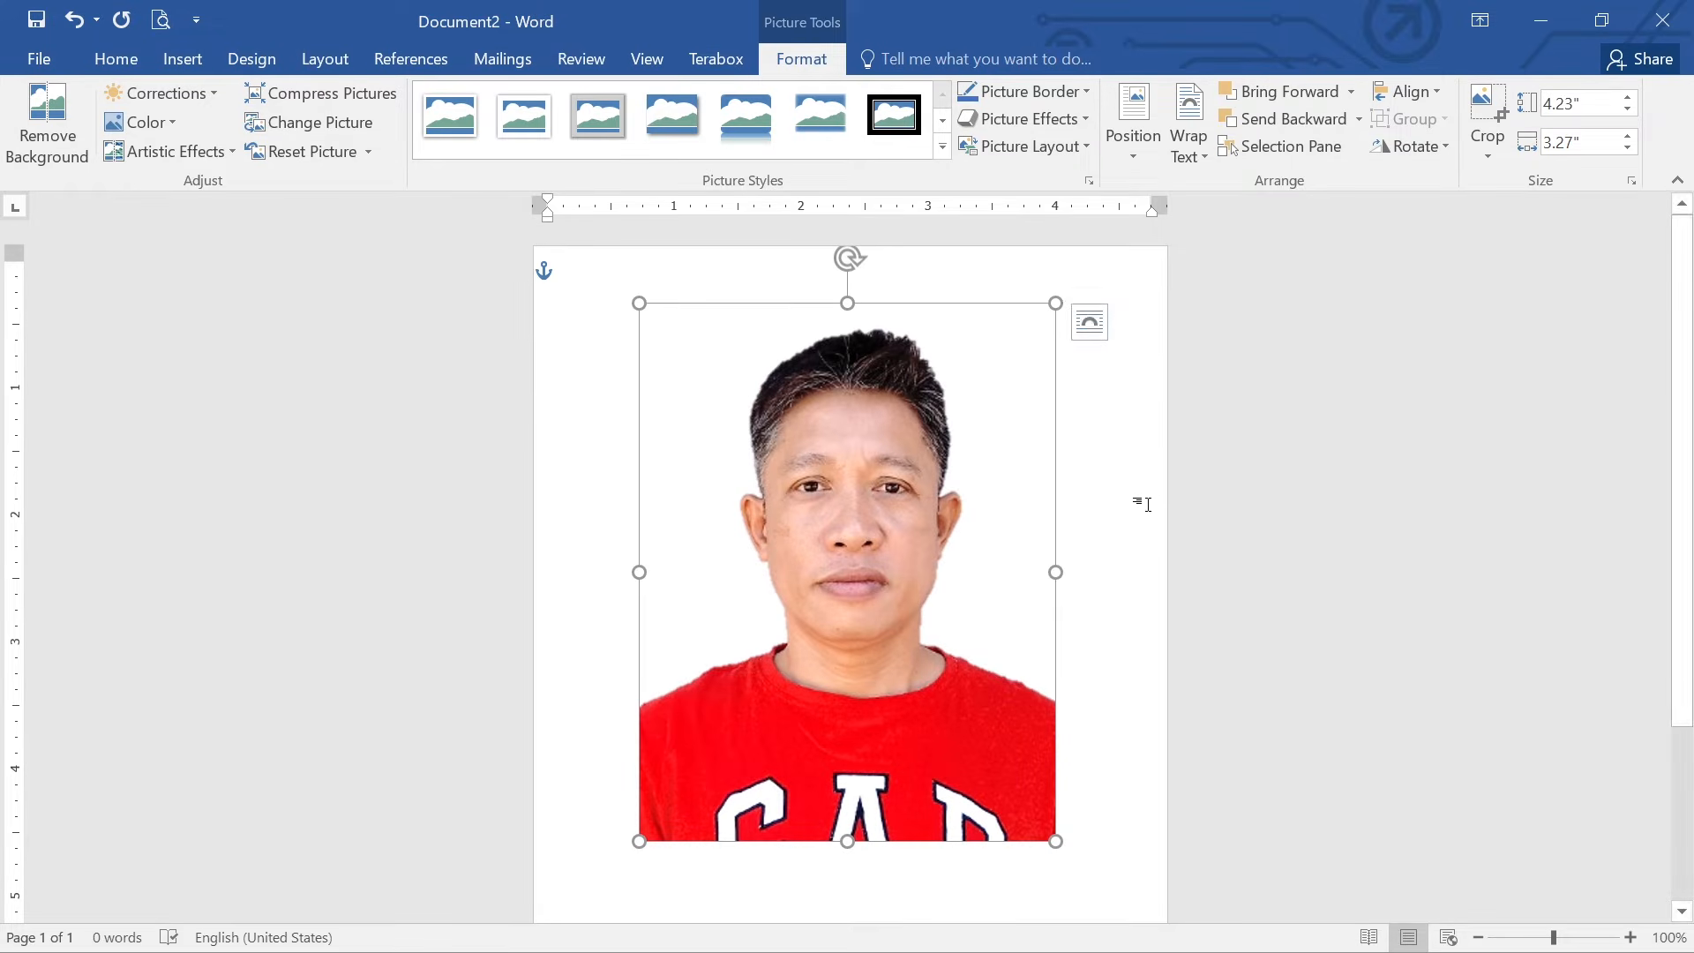
{"action": "left_click_drag", "start_coordinate": [1055, 844], "coordinate": [683, 813]}
{"action": "left_click", "coordinate": [898, 461]}
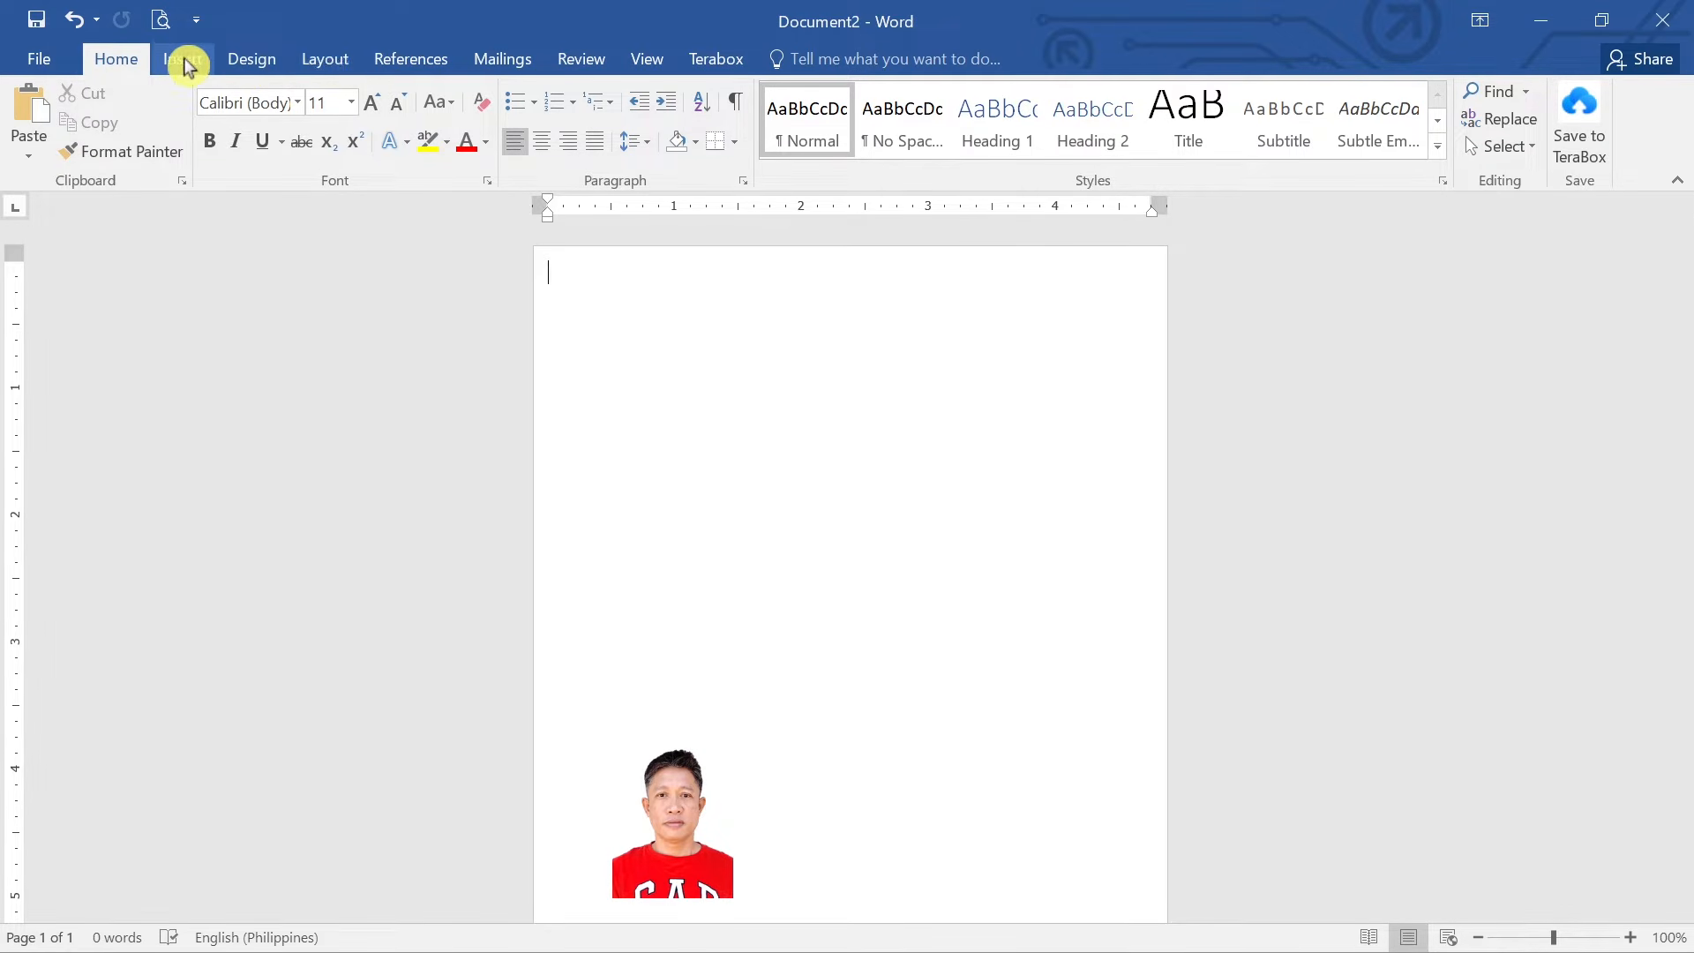
Switch to the Formal Attire Boys document and copy the last suit in its bottom row, with the blue shirt and striped tie.
{"action": "mouse_move", "coordinate": [814, 946]}
{"action": "mouse_move", "coordinate": [605, 923]}
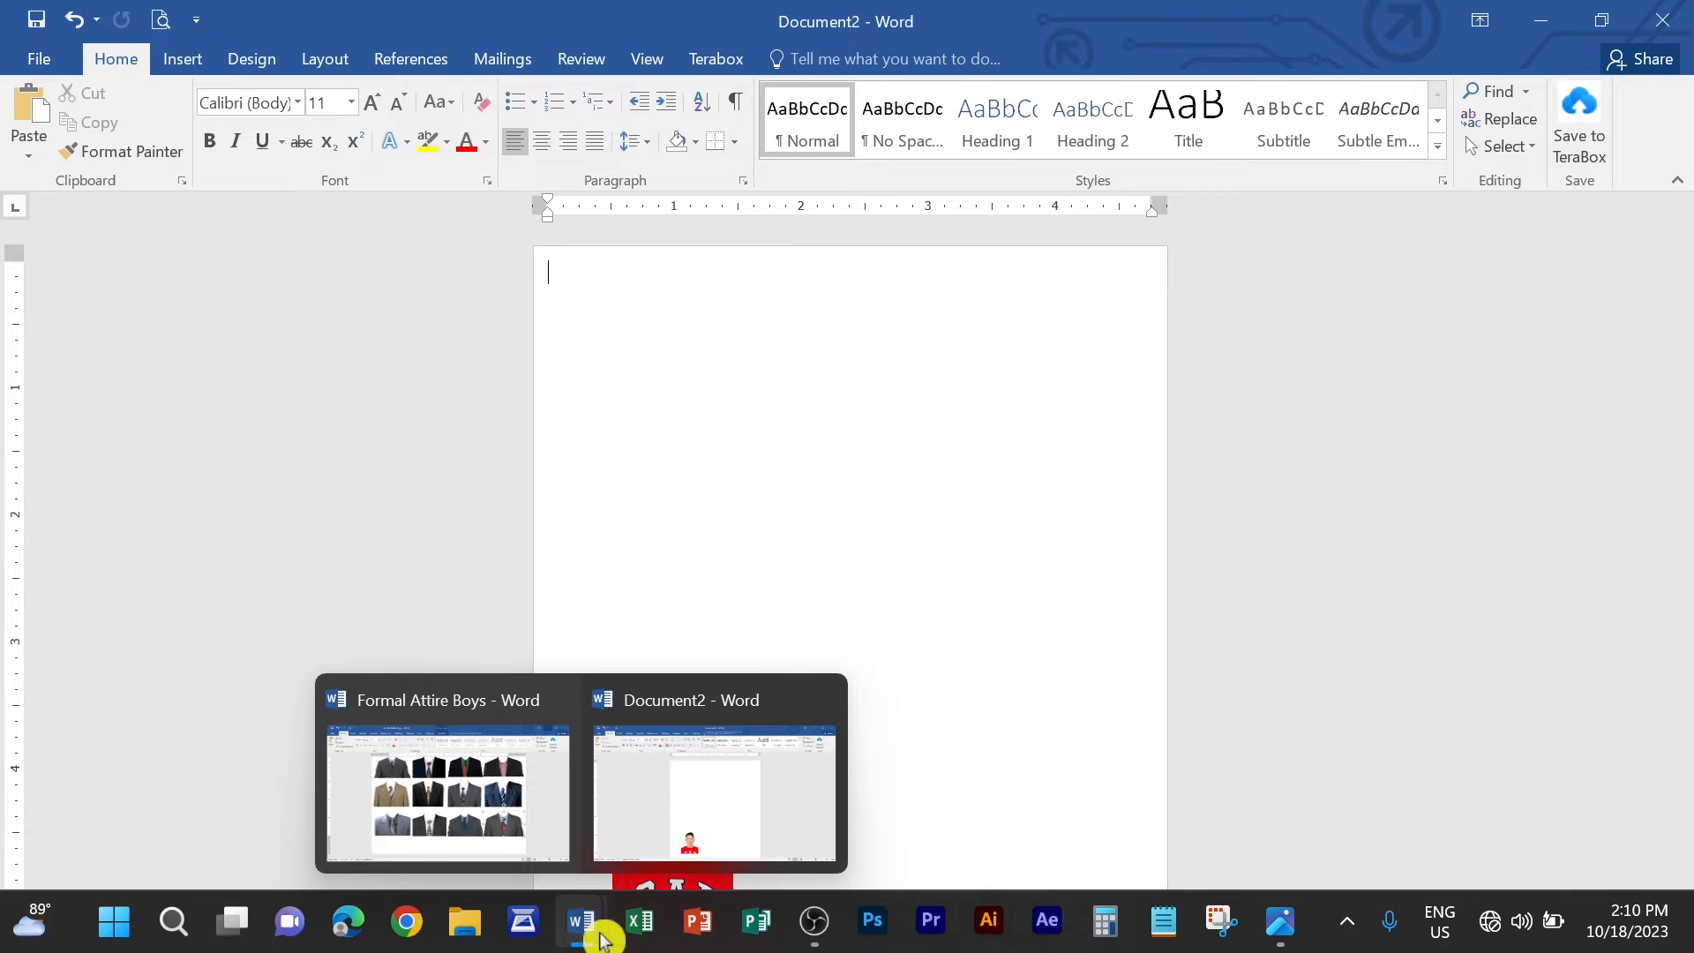
{"action": "left_click", "coordinate": [468, 832]}
{"action": "scroll", "coordinate": [898, 498], "scroll_direction": "up", "scroll_amount": 10}
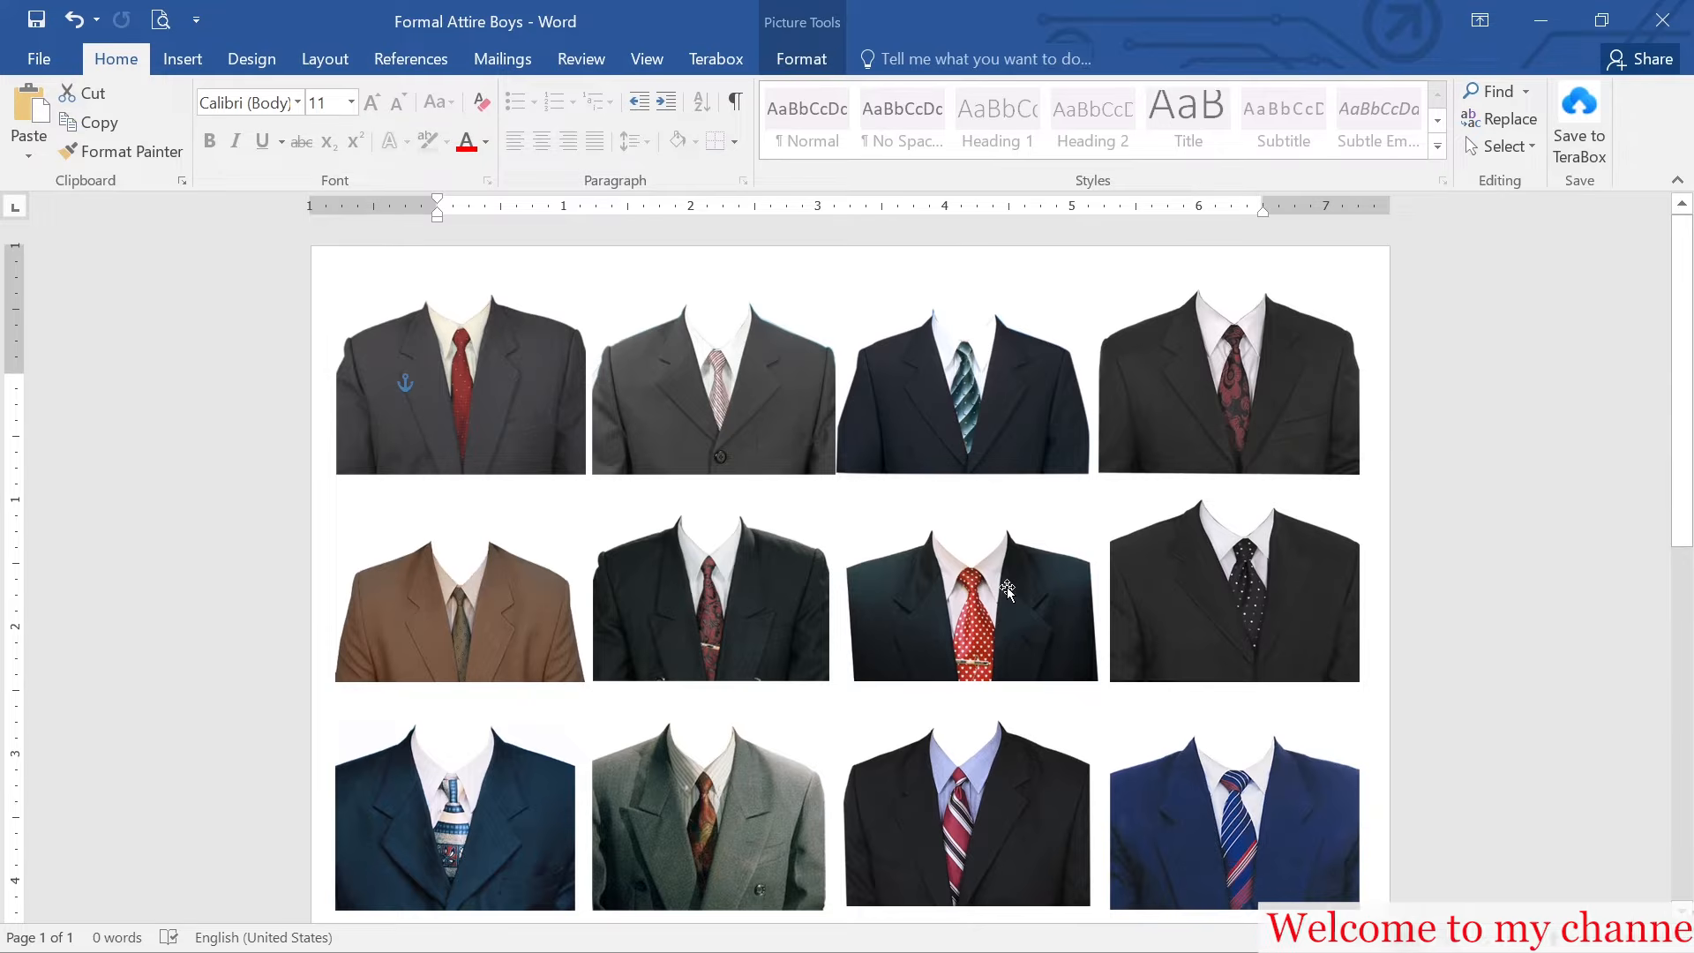
{"action": "scroll", "coordinate": [1008, 586], "scroll_direction": "down", "scroll_amount": 5}
{"action": "scroll", "coordinate": [1008, 589], "scroll_direction": "down", "scroll_amount": 3}
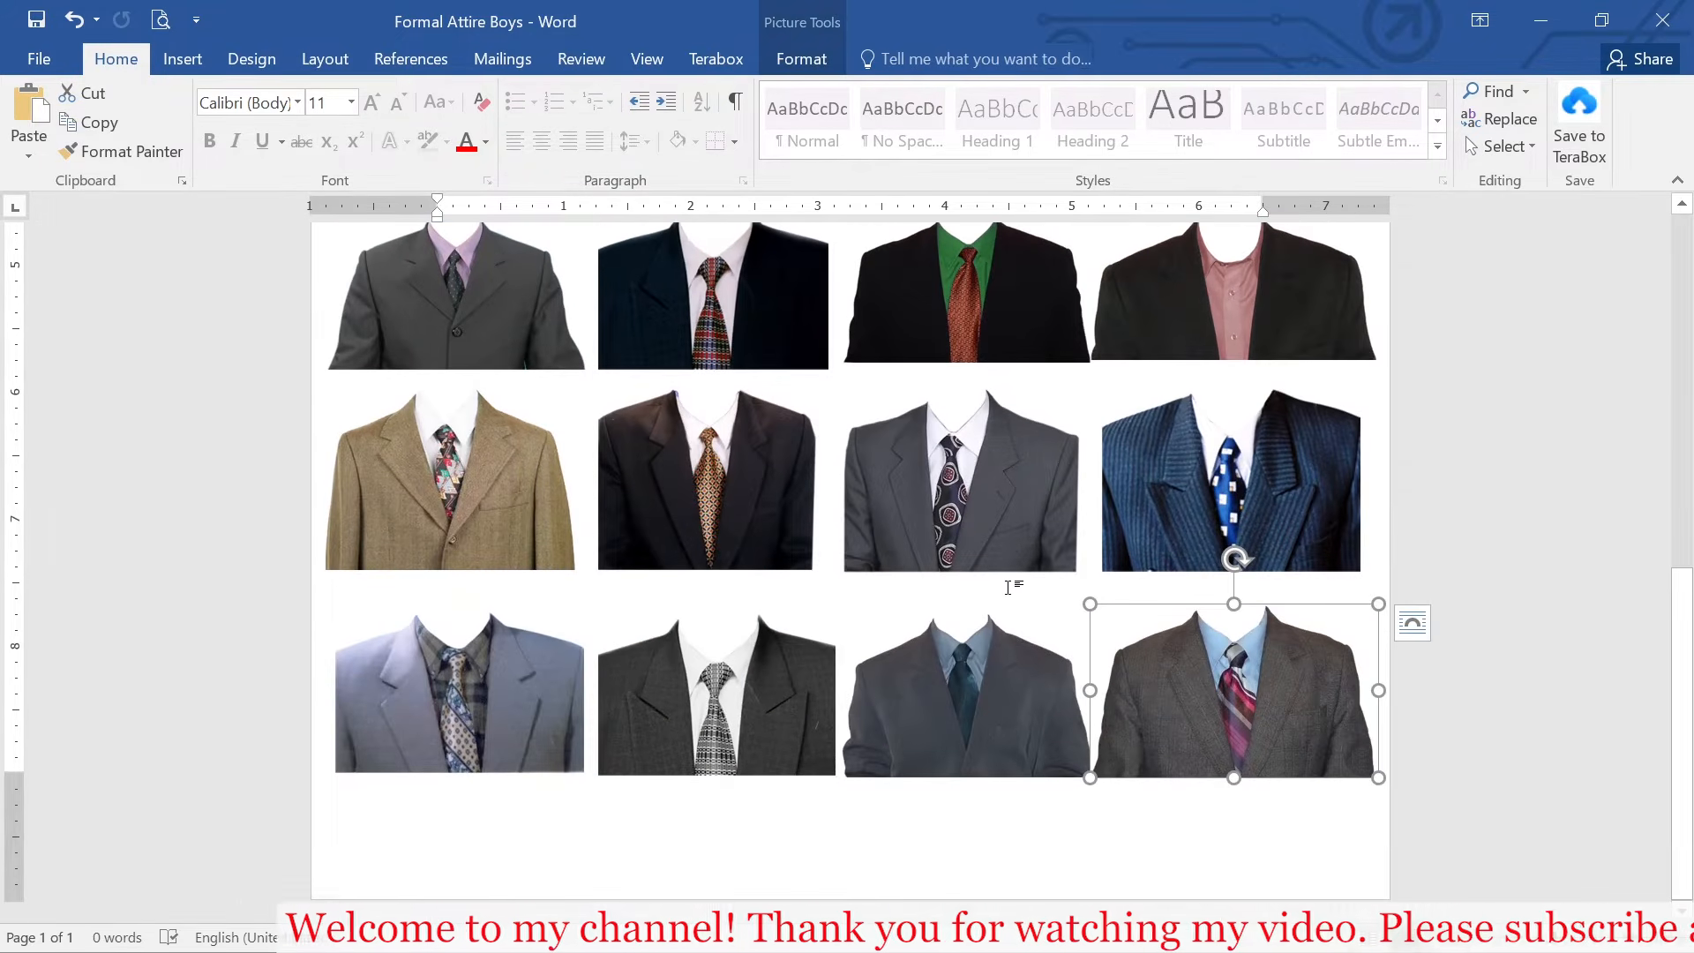
{"action": "scroll", "coordinate": [1008, 586], "scroll_direction": "up", "scroll_amount": 5}
{"action": "scroll", "coordinate": [998, 590], "scroll_direction": "up", "scroll_amount": 3}
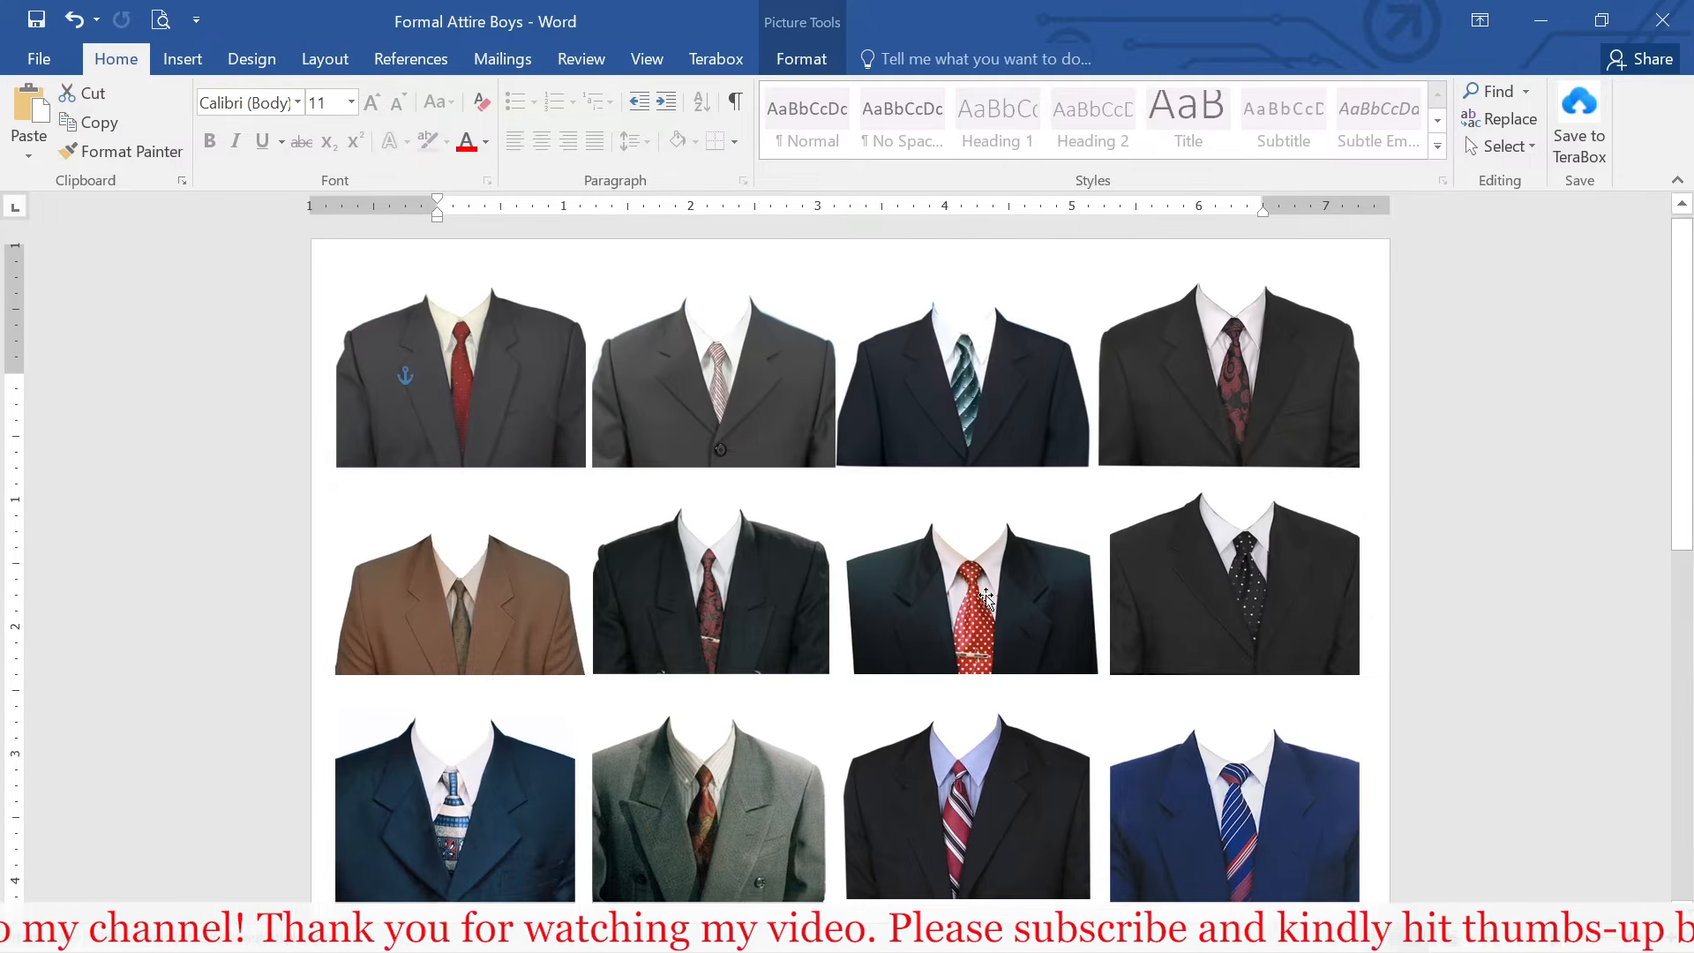
{"action": "scroll", "coordinate": [983, 604], "scroll_direction": "down", "scroll_amount": 8}
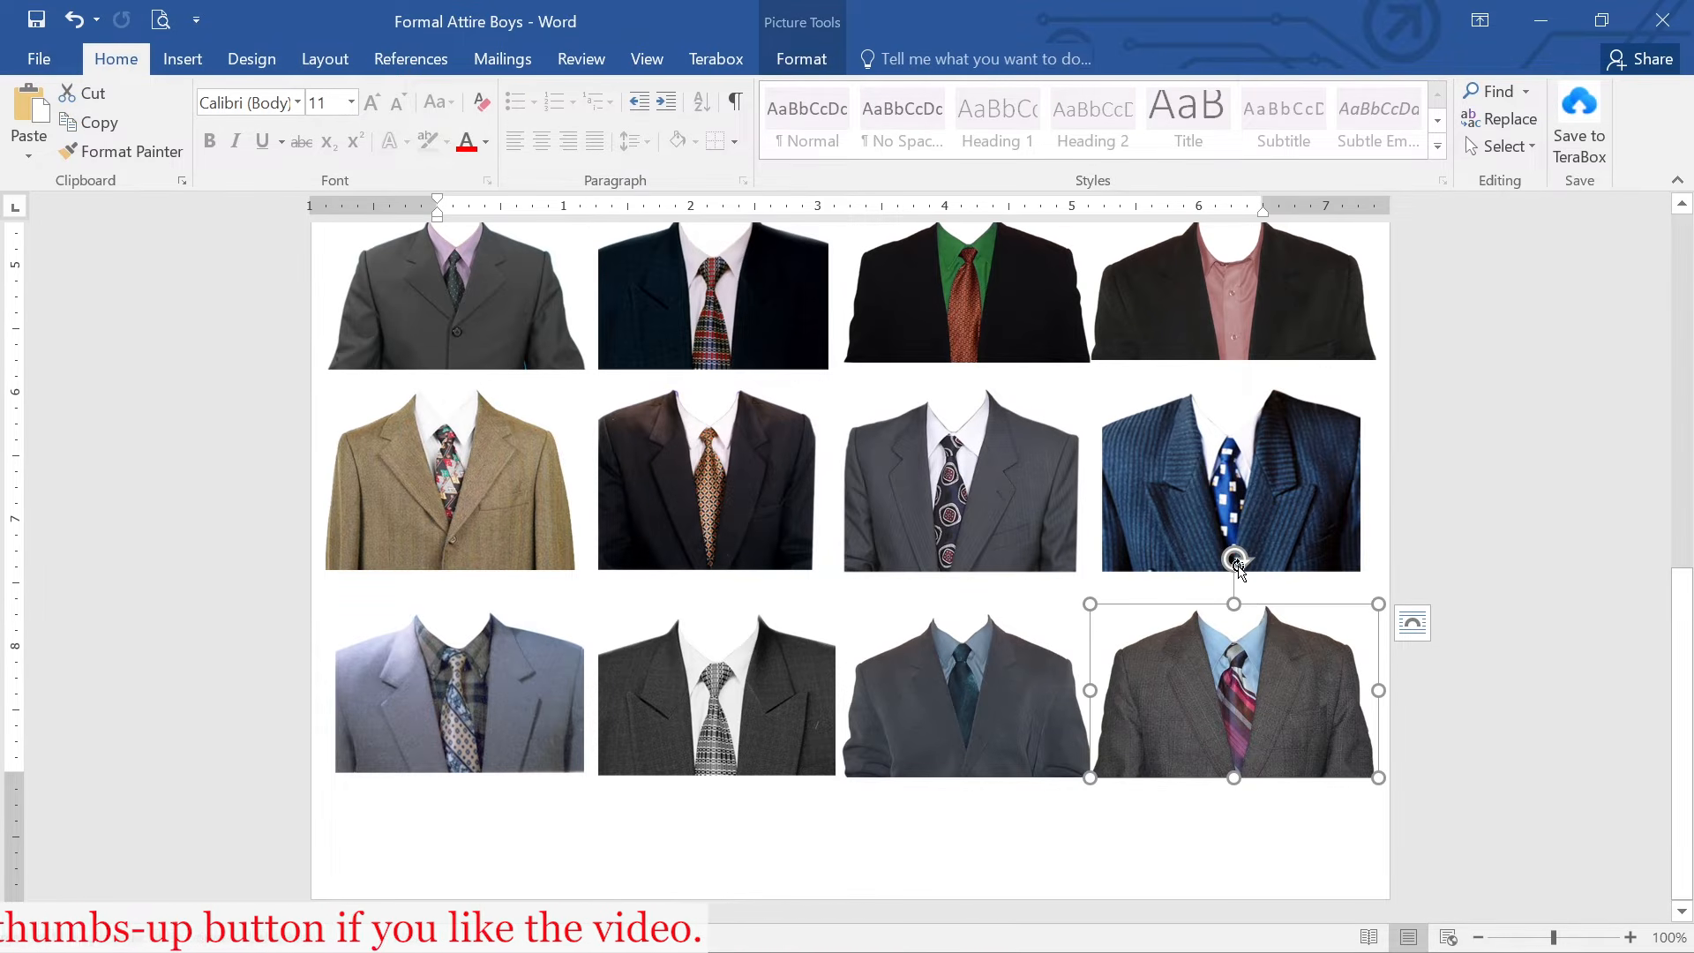
{"action": "right_click", "coordinate": [1242, 607]}
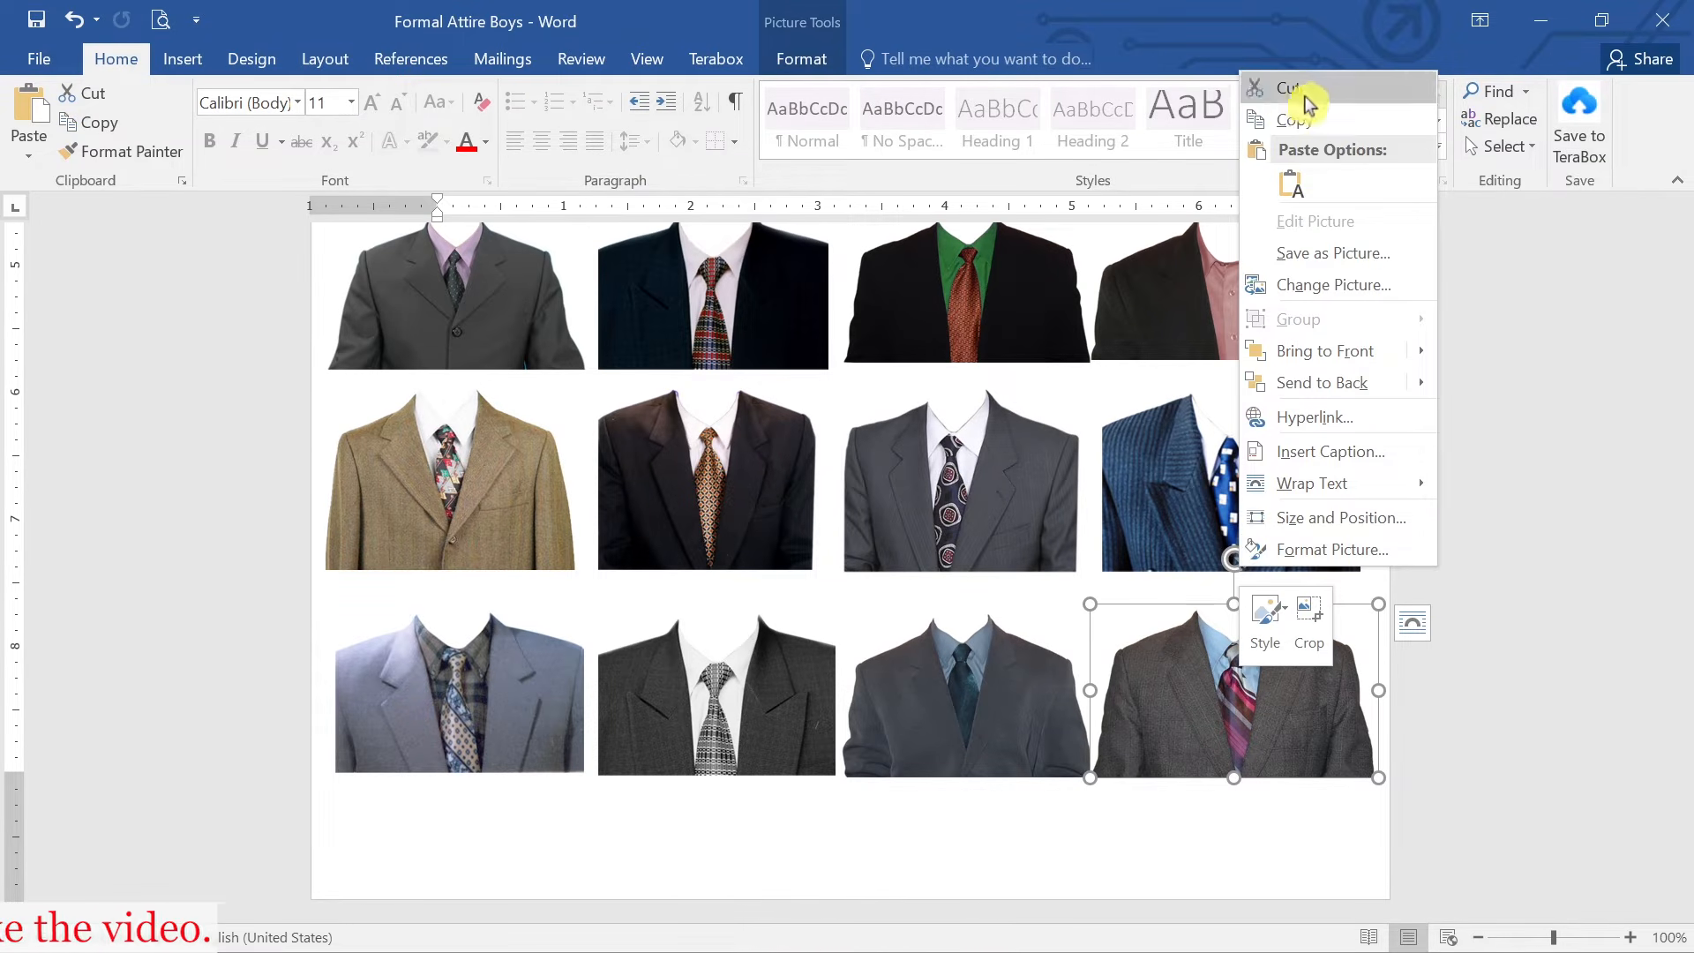
{"action": "left_click", "coordinate": [1318, 124]}
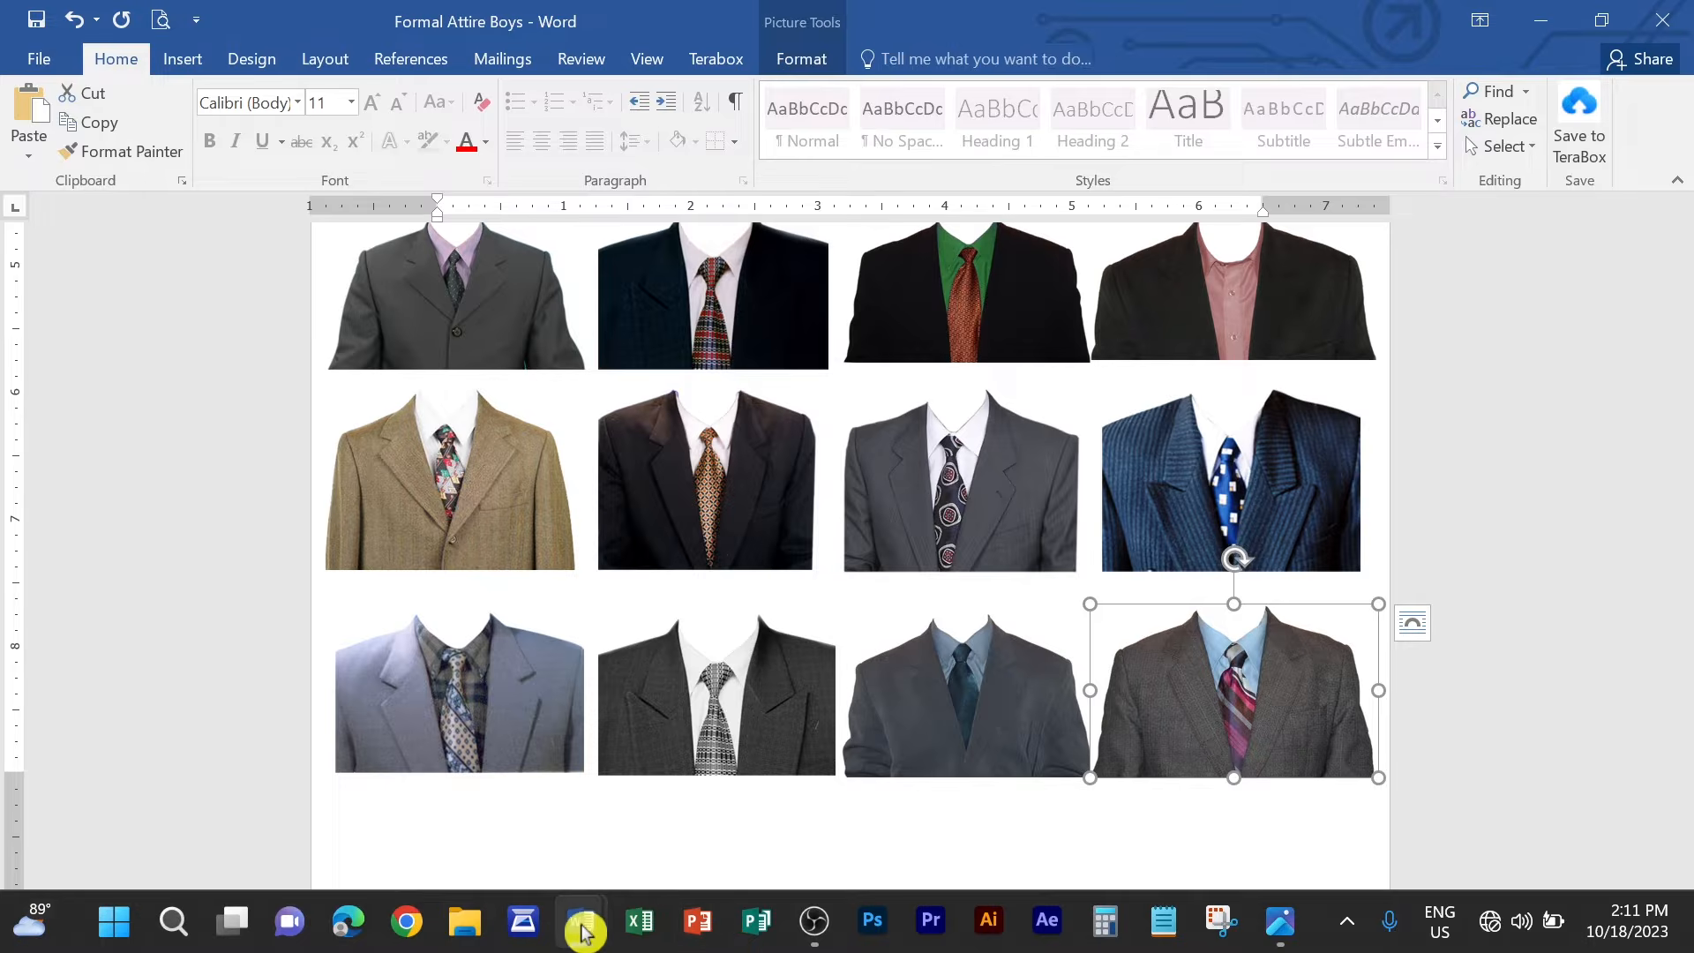
Paste the copied suit into Document2 as a picture and enlarge it to about 3.72 inches wide.
{"action": "mouse_move", "coordinate": [584, 924]}
{"action": "left_click", "coordinate": [684, 756]}
{"action": "right_click", "coordinate": [773, 464]}
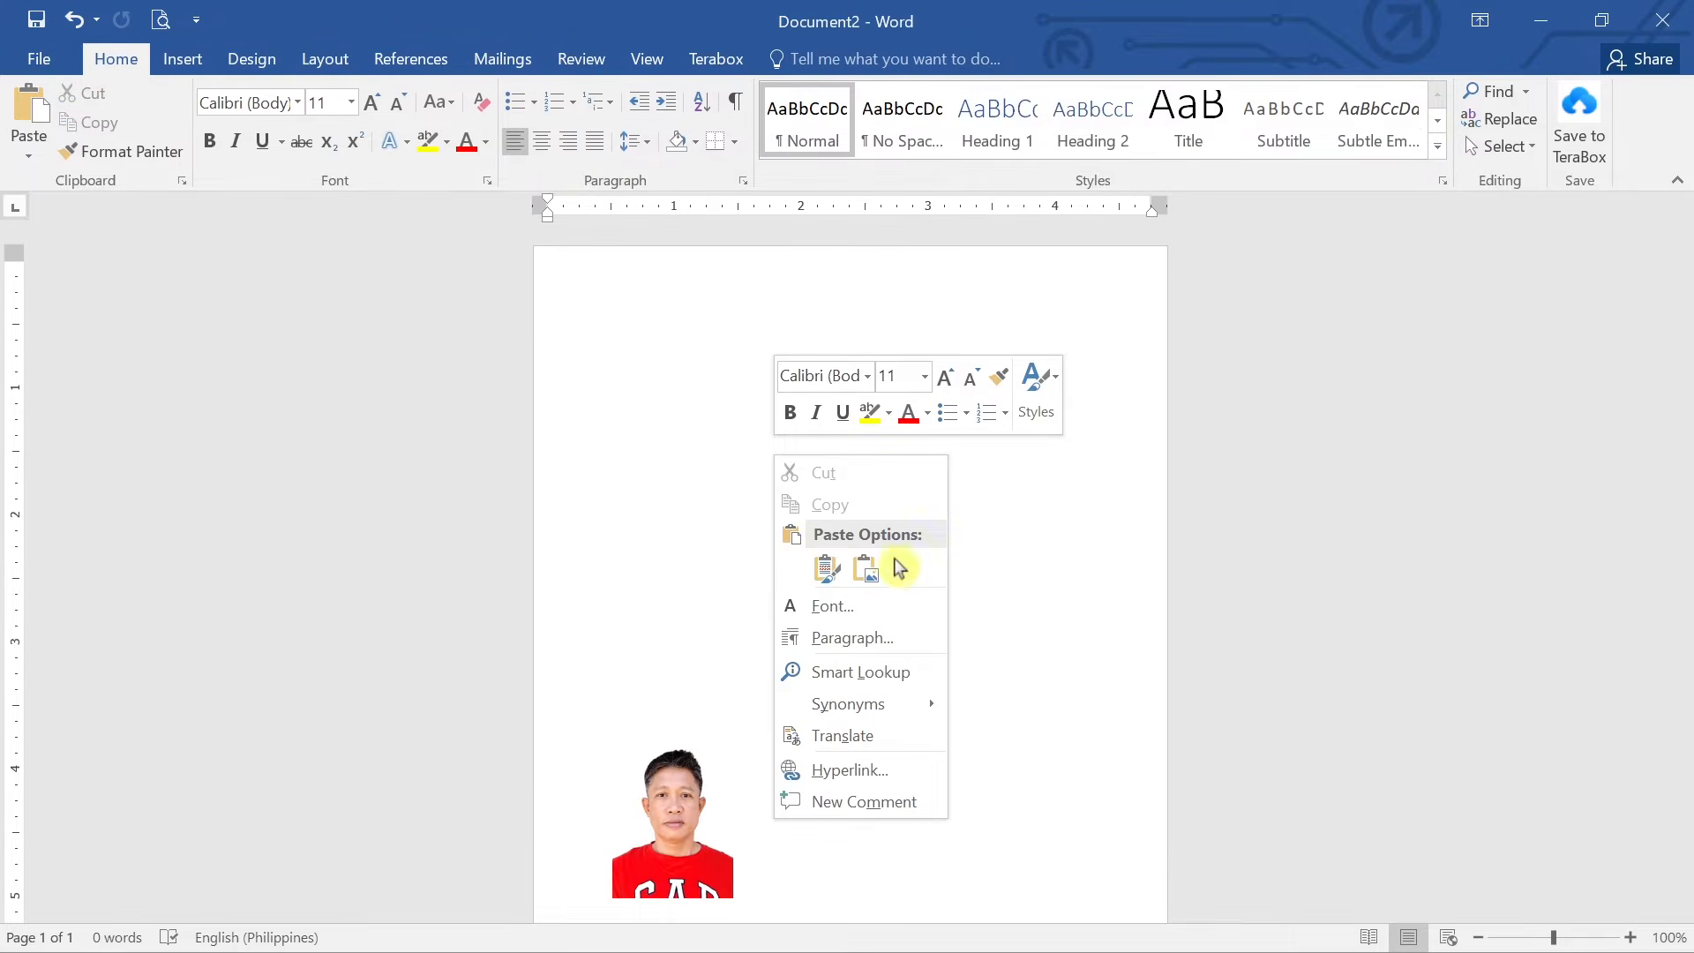
{"action": "left_click", "coordinate": [865, 570]}
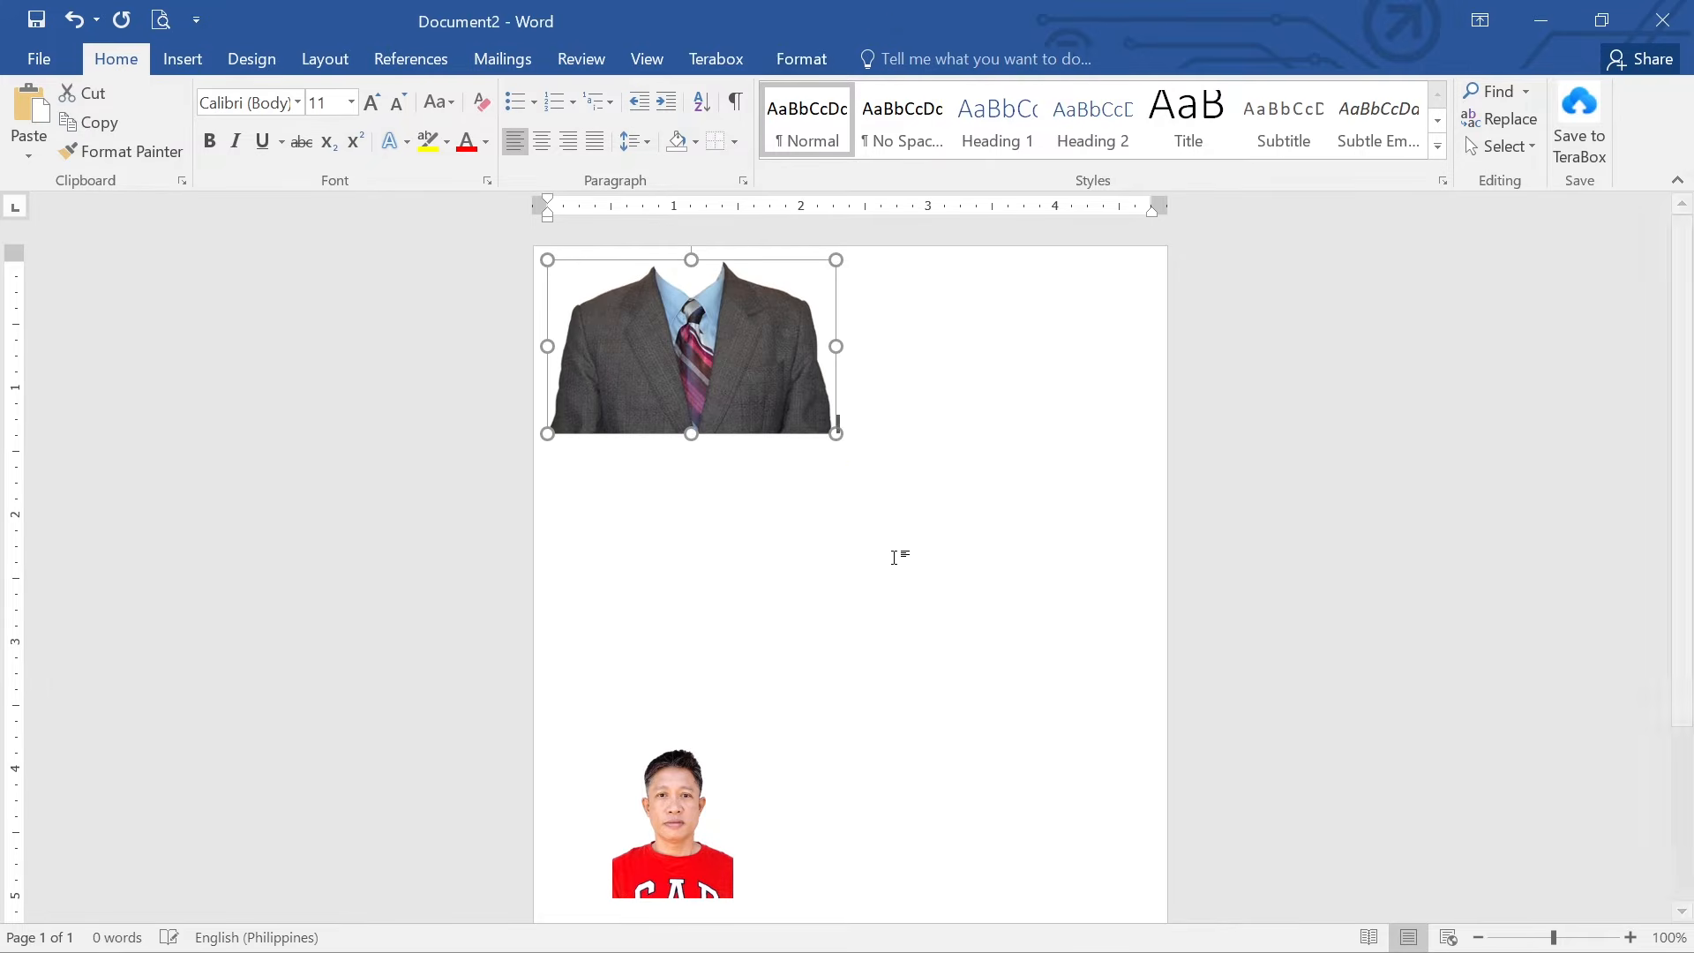
{"action": "left_click_drag", "start_coordinate": [845, 437], "coordinate": [945, 536]}
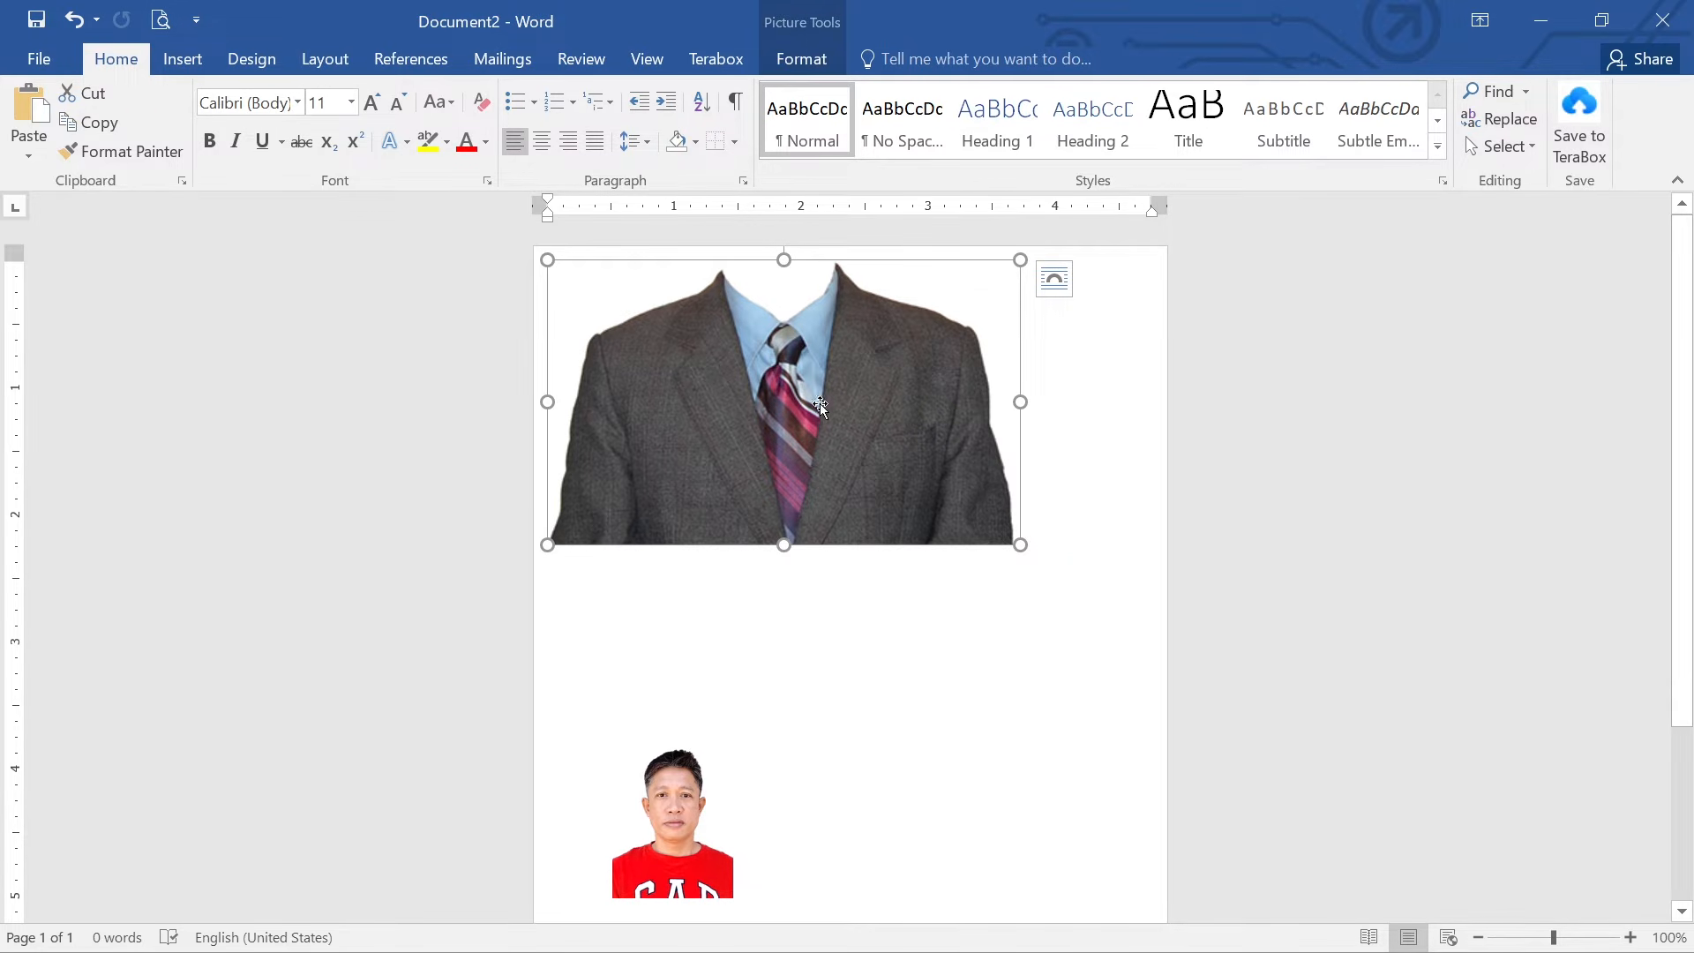
Set the suit picture's text wrapping to In Front of Text.
{"action": "left_click", "coordinate": [803, 60]}
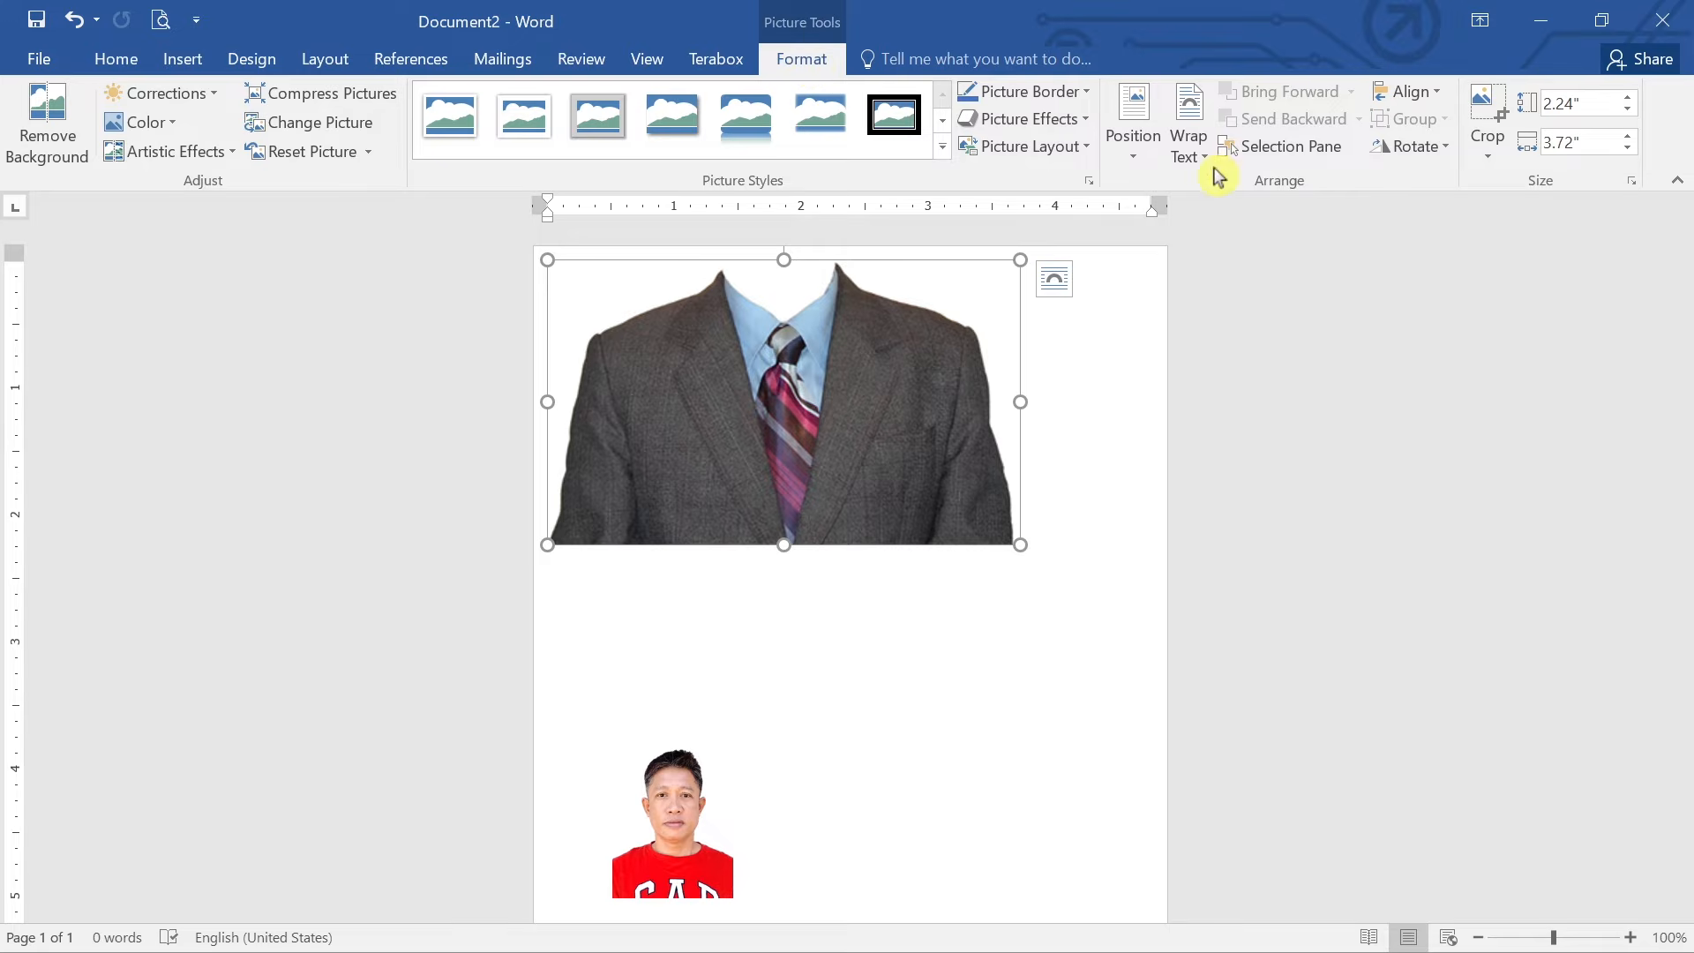
{"action": "left_click", "coordinate": [1189, 146]}
{"action": "left_click", "coordinate": [1290, 352]}
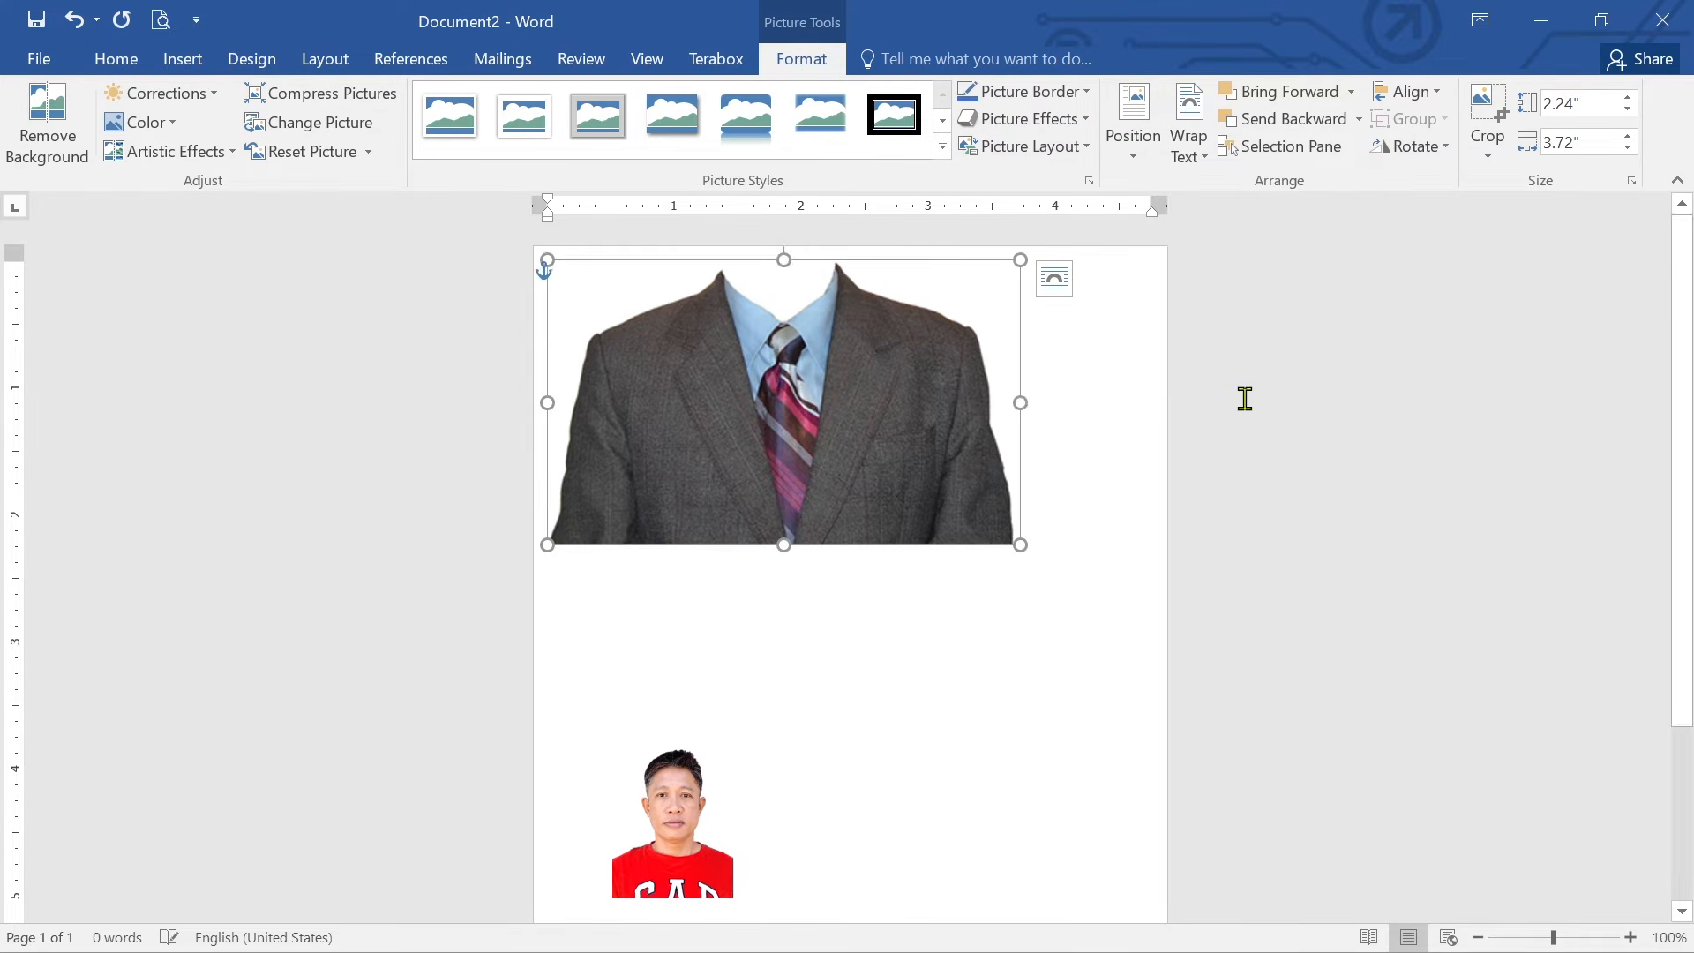
Move the portrait up below the suit and enlarge it to about 2.38 inches wide.
{"action": "scroll", "coordinate": [1017, 469], "scroll_direction": "down", "scroll_amount": 3}
{"action": "left_click", "coordinate": [719, 529]}
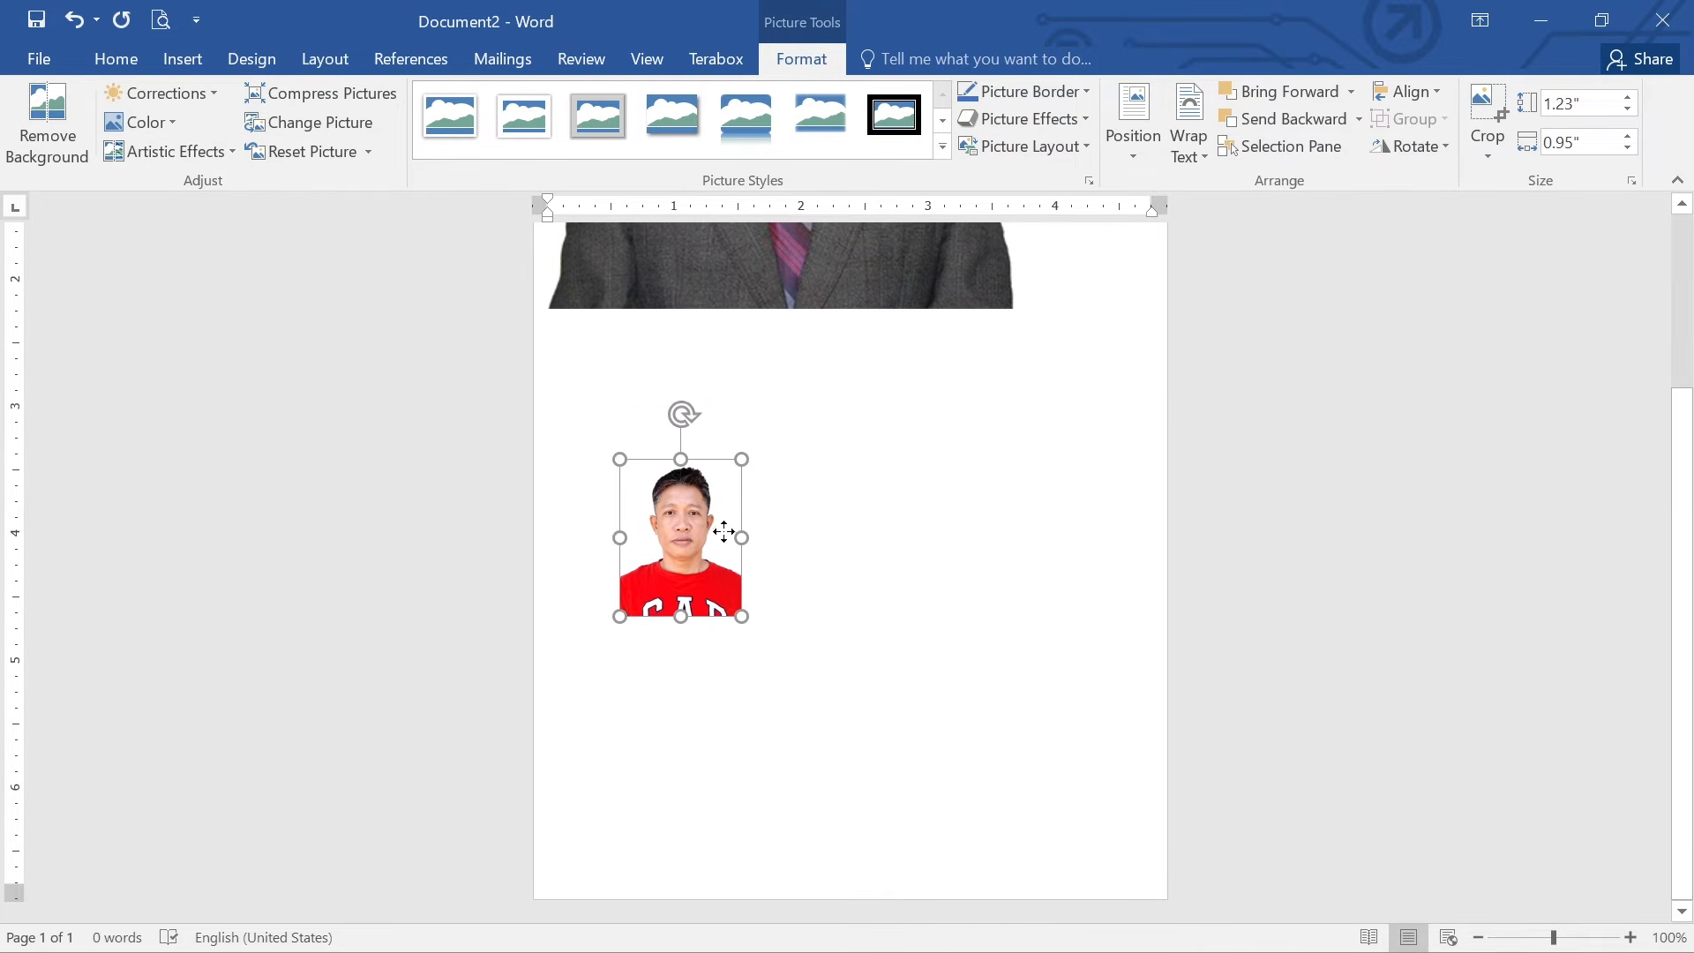
{"action": "left_click_drag", "start_coordinate": [723, 532], "coordinate": [735, 435]}
{"action": "left_click_drag", "start_coordinate": [756, 520], "coordinate": [933, 754]}
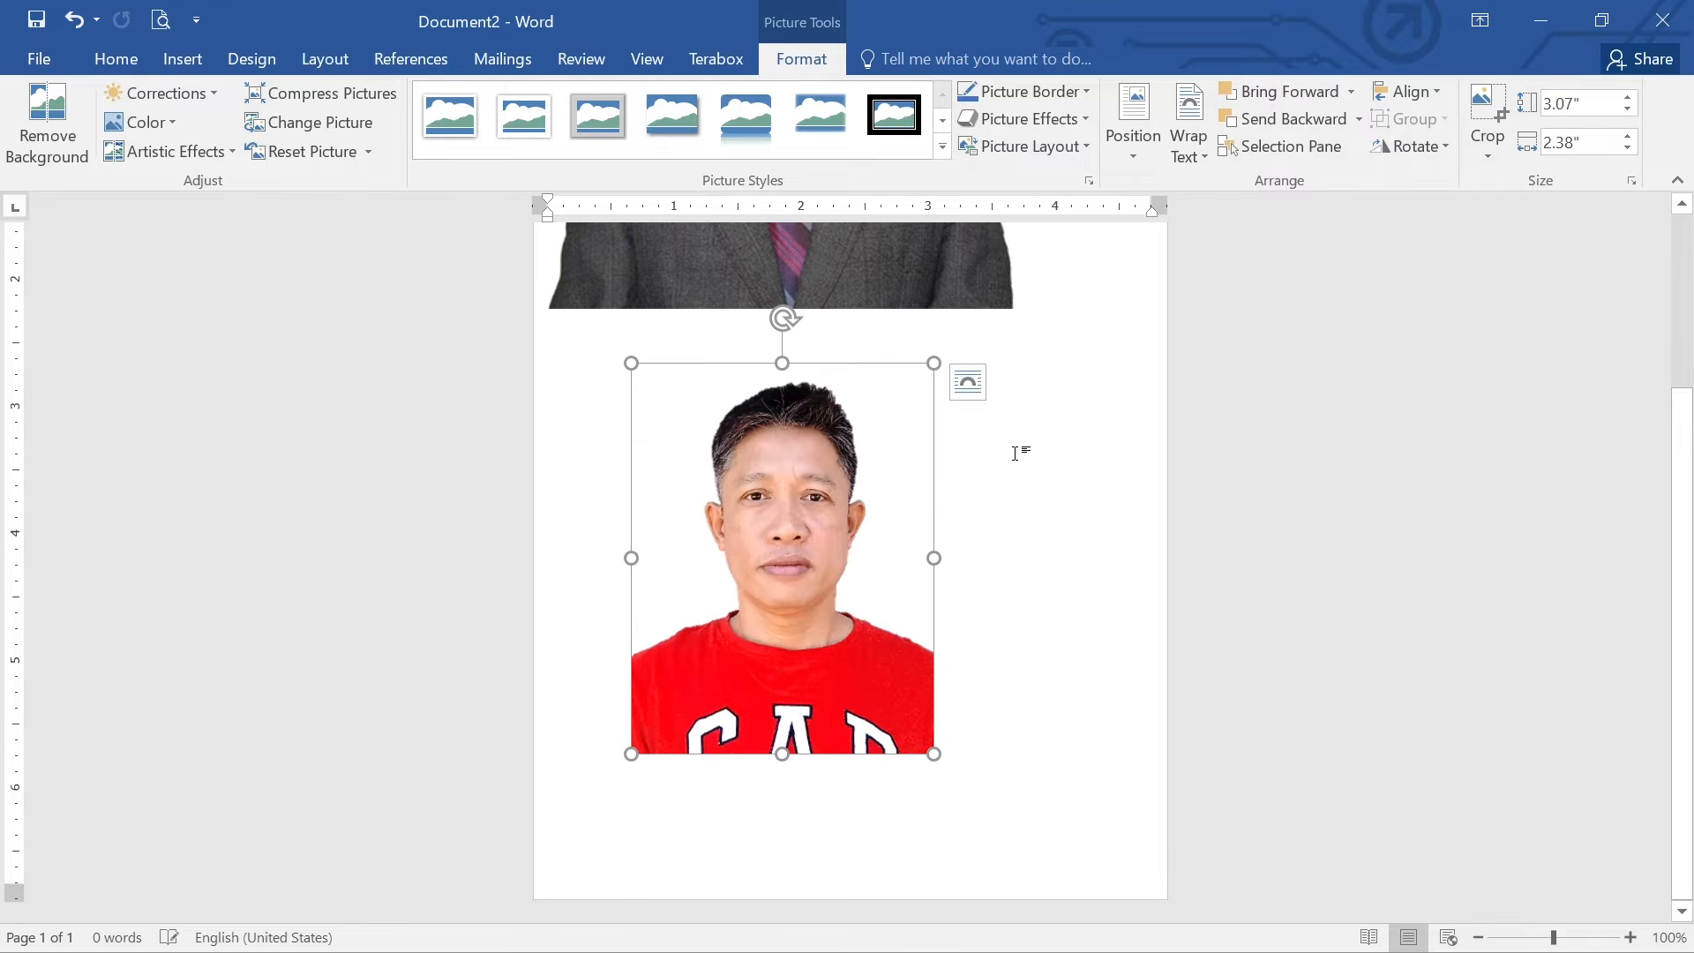
Try the suit picture over the portrait and move it back above the head.
{"action": "scroll", "coordinate": [1021, 444], "scroll_direction": "up", "scroll_amount": 3}
{"action": "left_click_drag", "start_coordinate": [906, 372], "coordinate": [976, 781]}
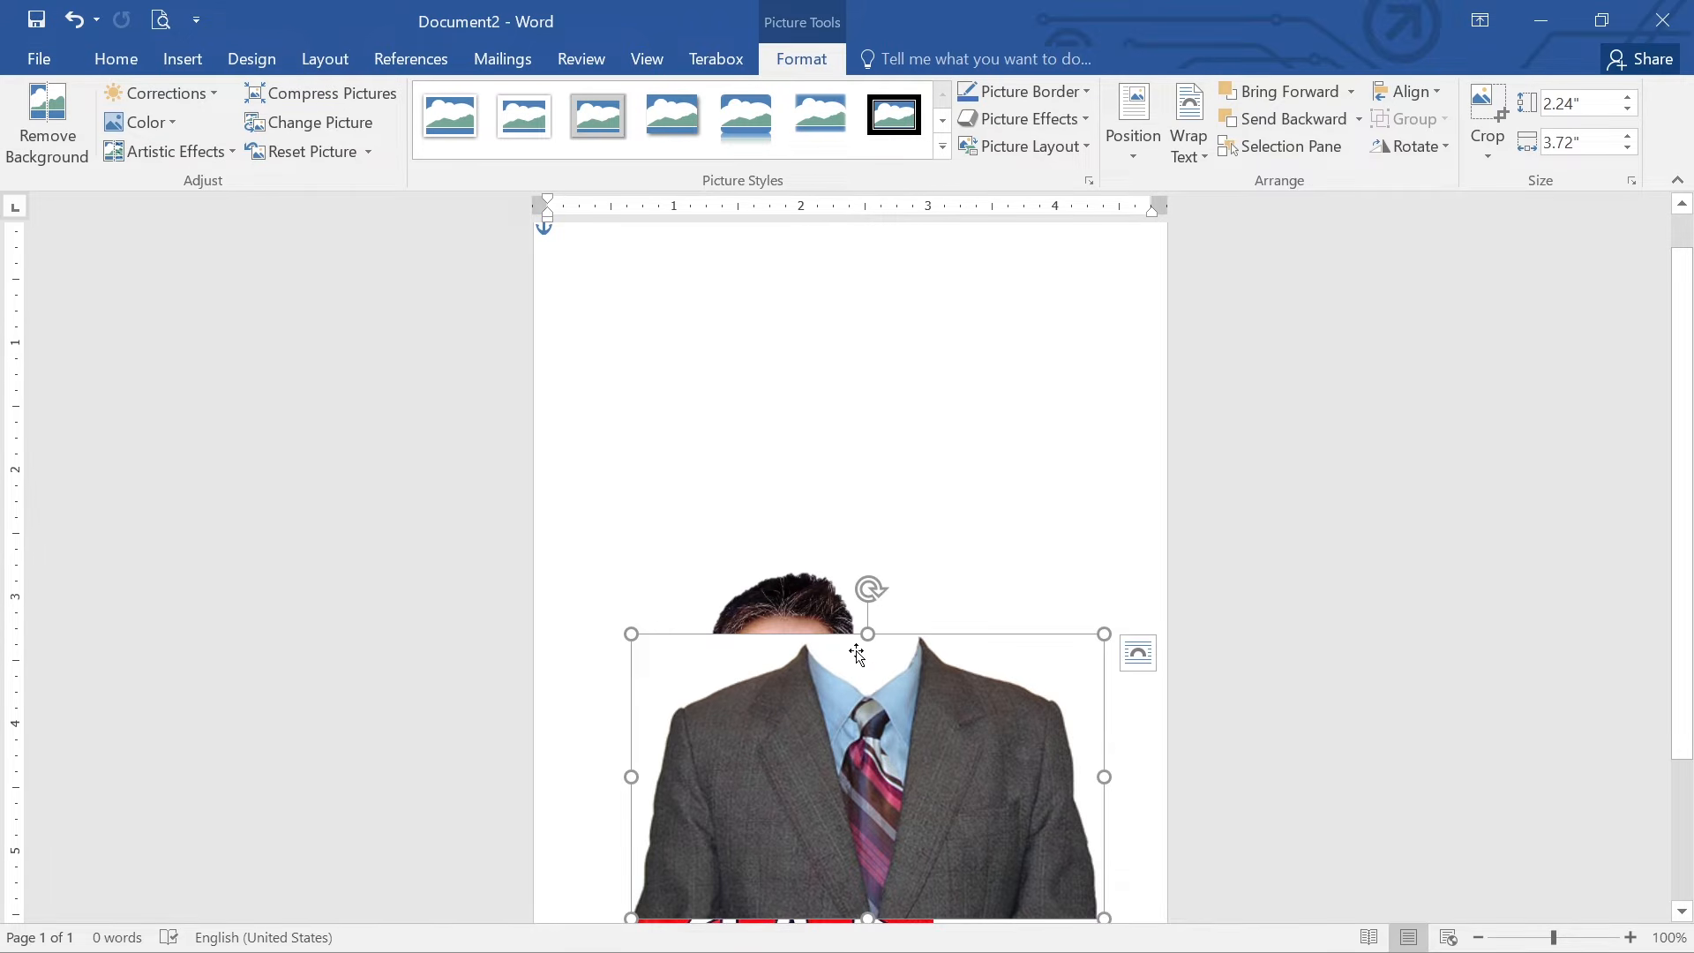
{"action": "left_click_drag", "start_coordinate": [949, 710], "coordinate": [942, 333]}
{"action": "scroll", "coordinate": [949, 682], "scroll_direction": "up", "scroll_amount": 1}
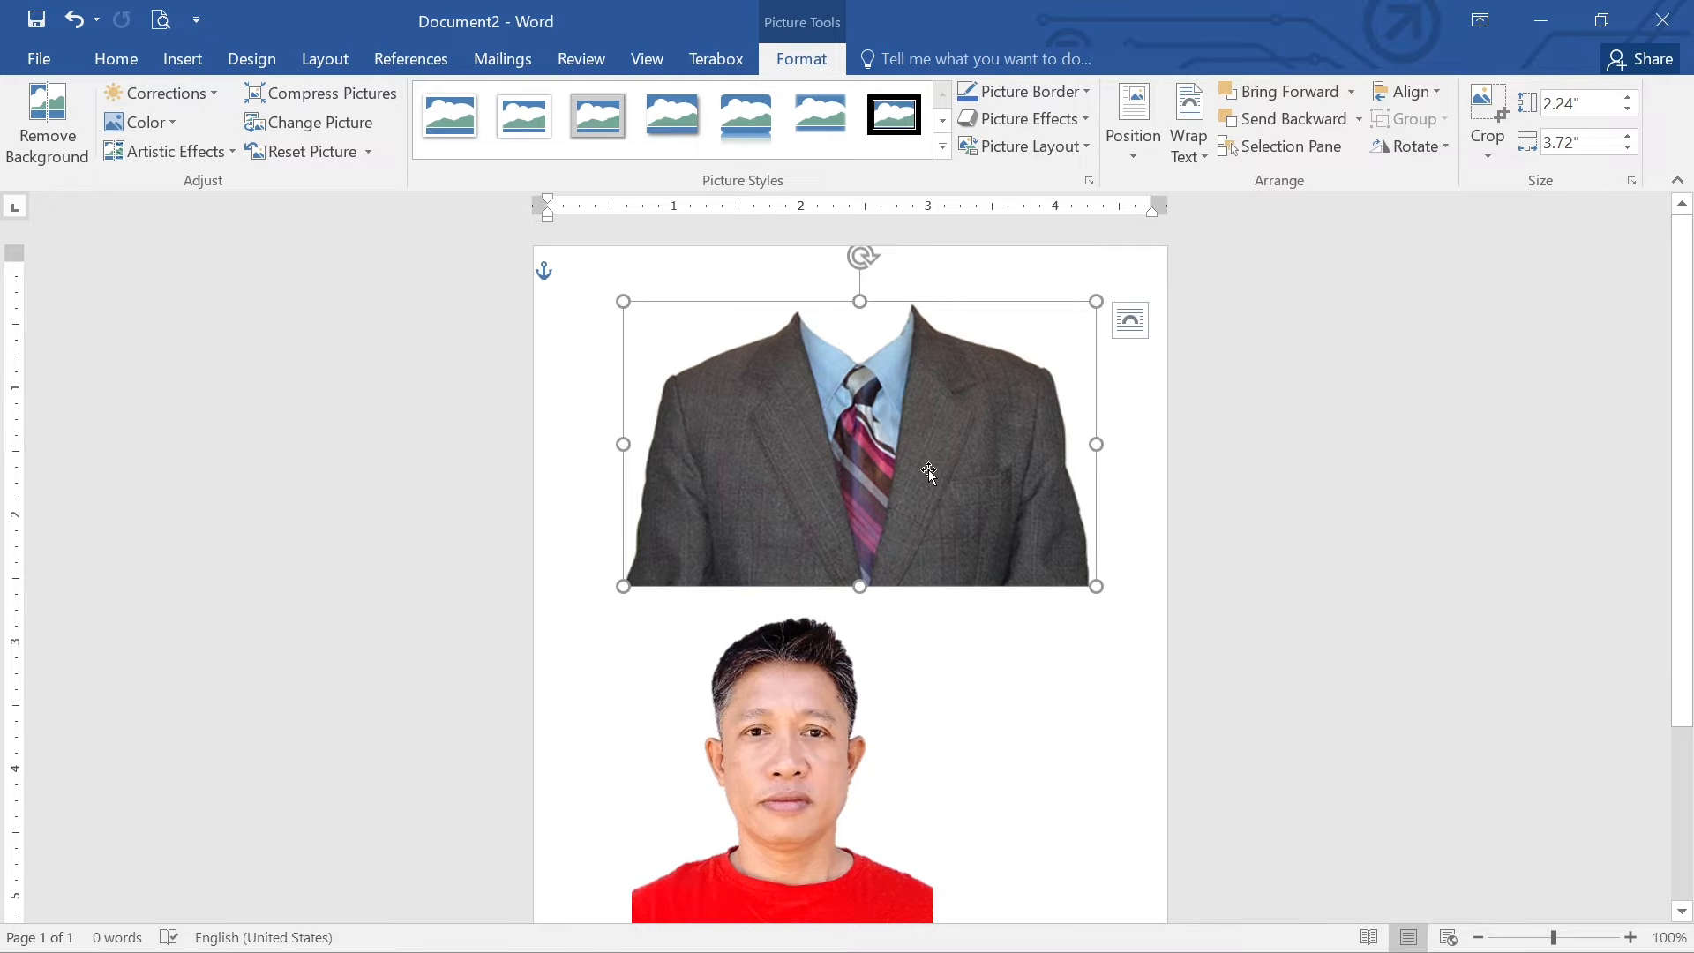
{"action": "left_click_drag", "start_coordinate": [928, 469], "coordinate": [915, 445]}
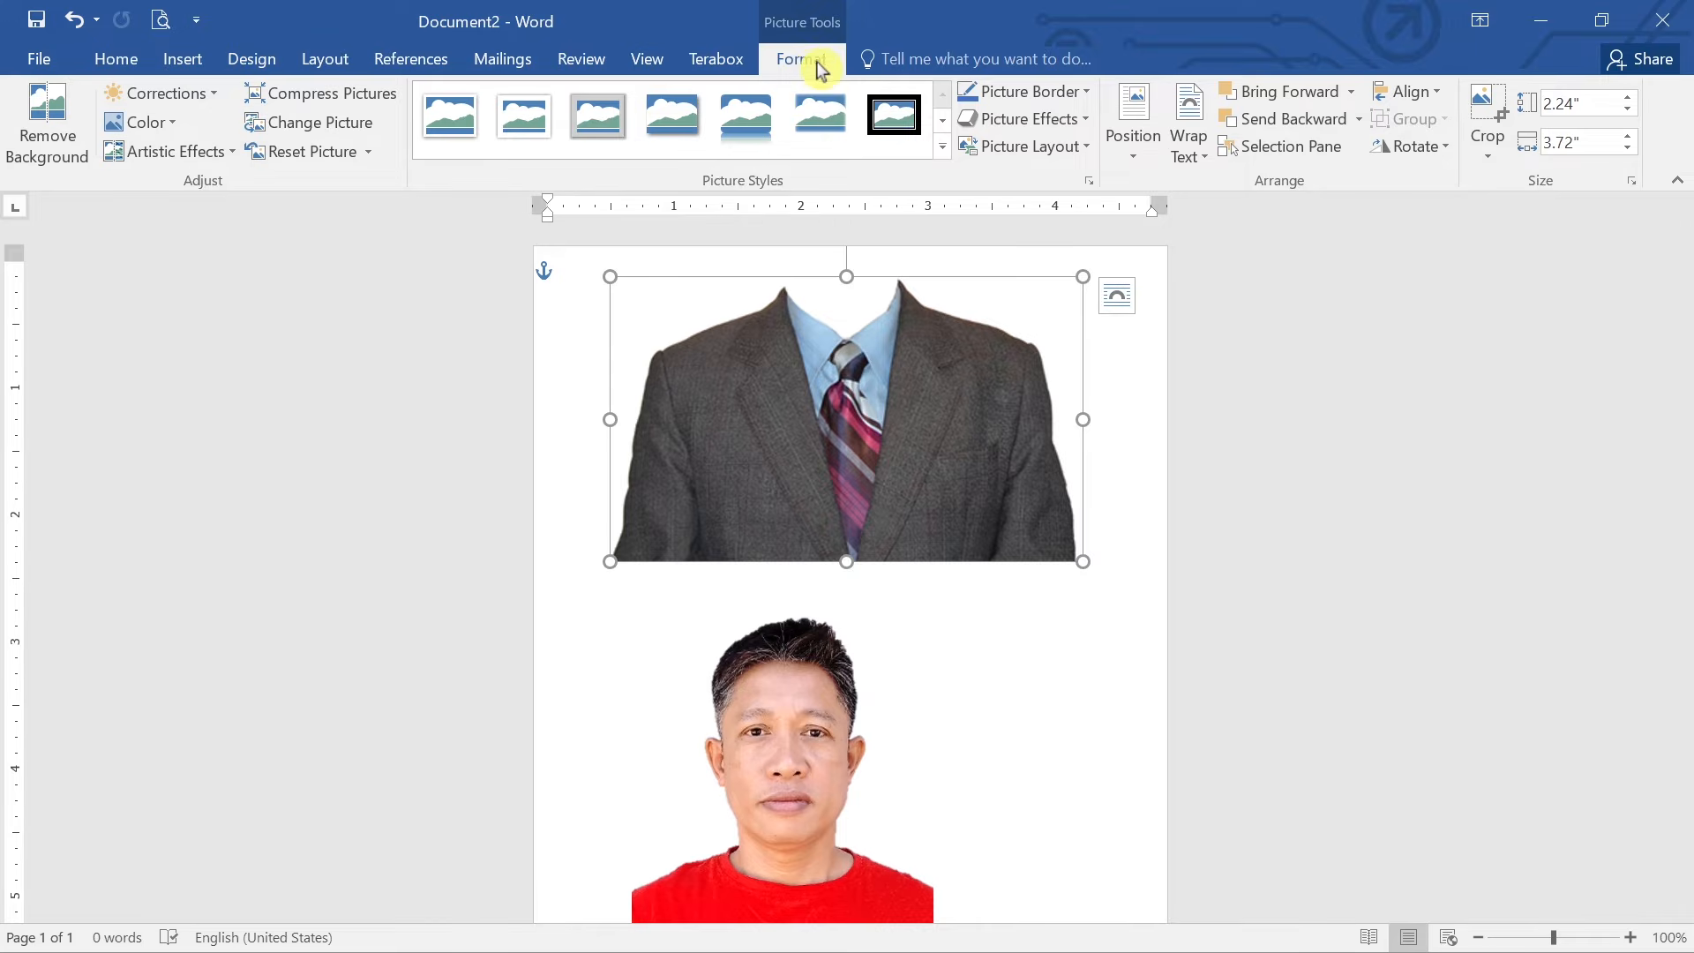
Remove the suit's background, marking the sleeves, lower edge and both jacket sides to keep and extending the selection to the lower corner and collar top.
{"action": "left_click", "coordinate": [47, 123]}
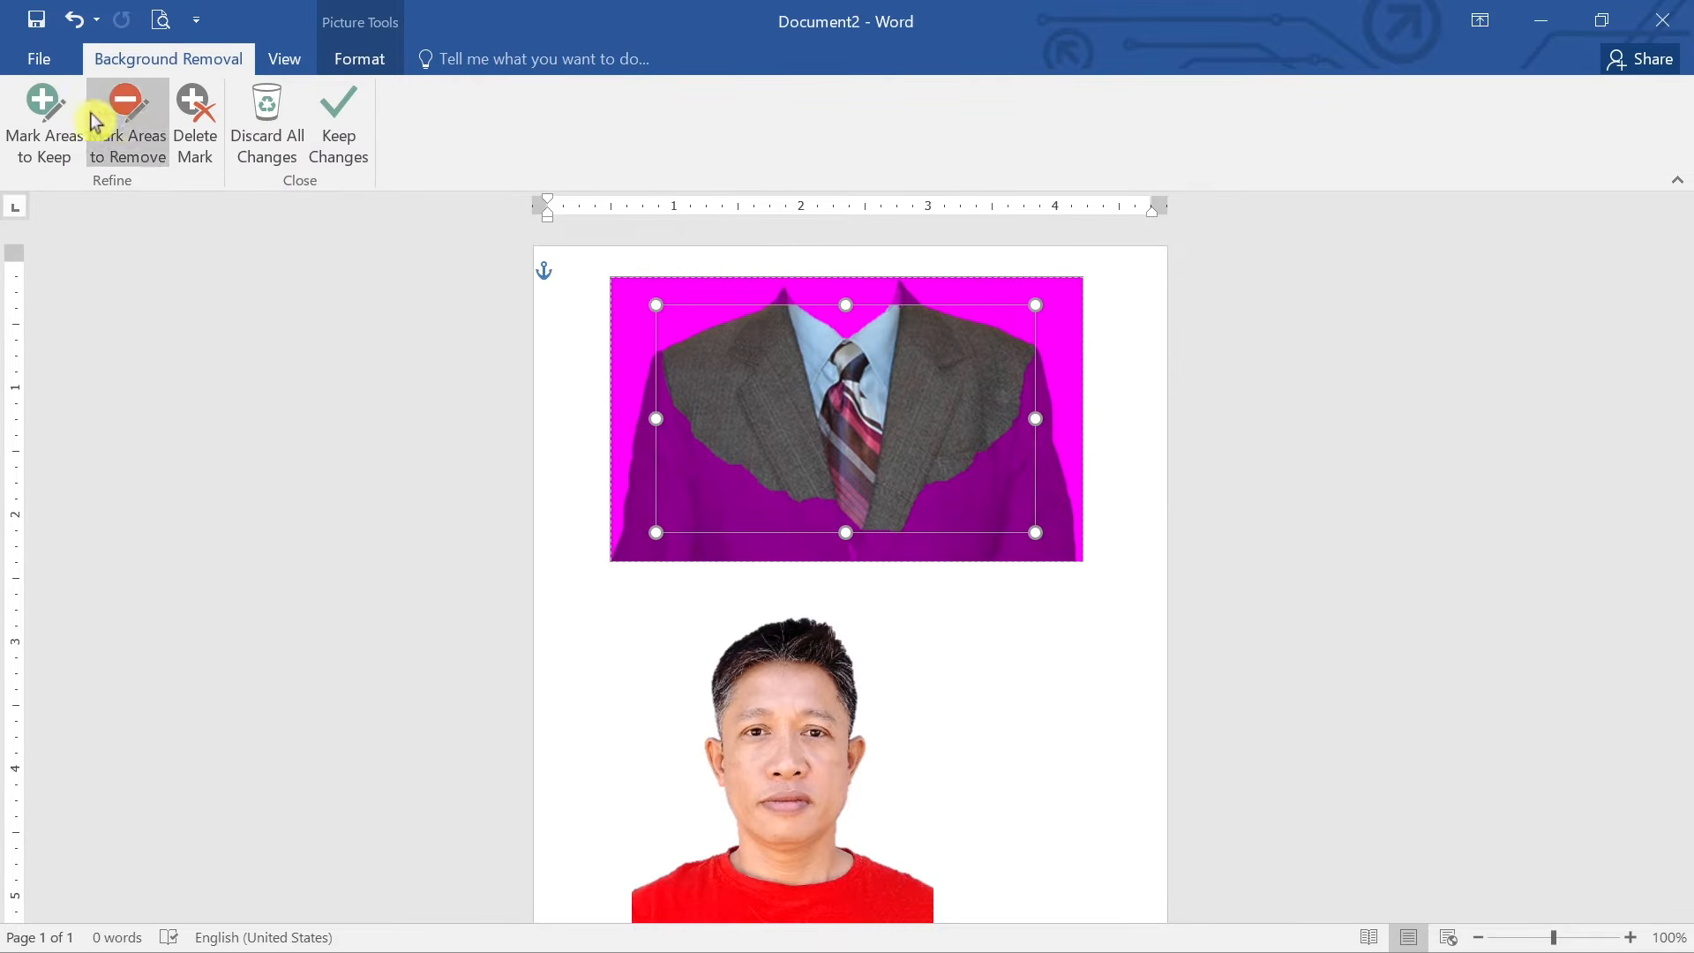
{"action": "left_click", "coordinate": [47, 113]}
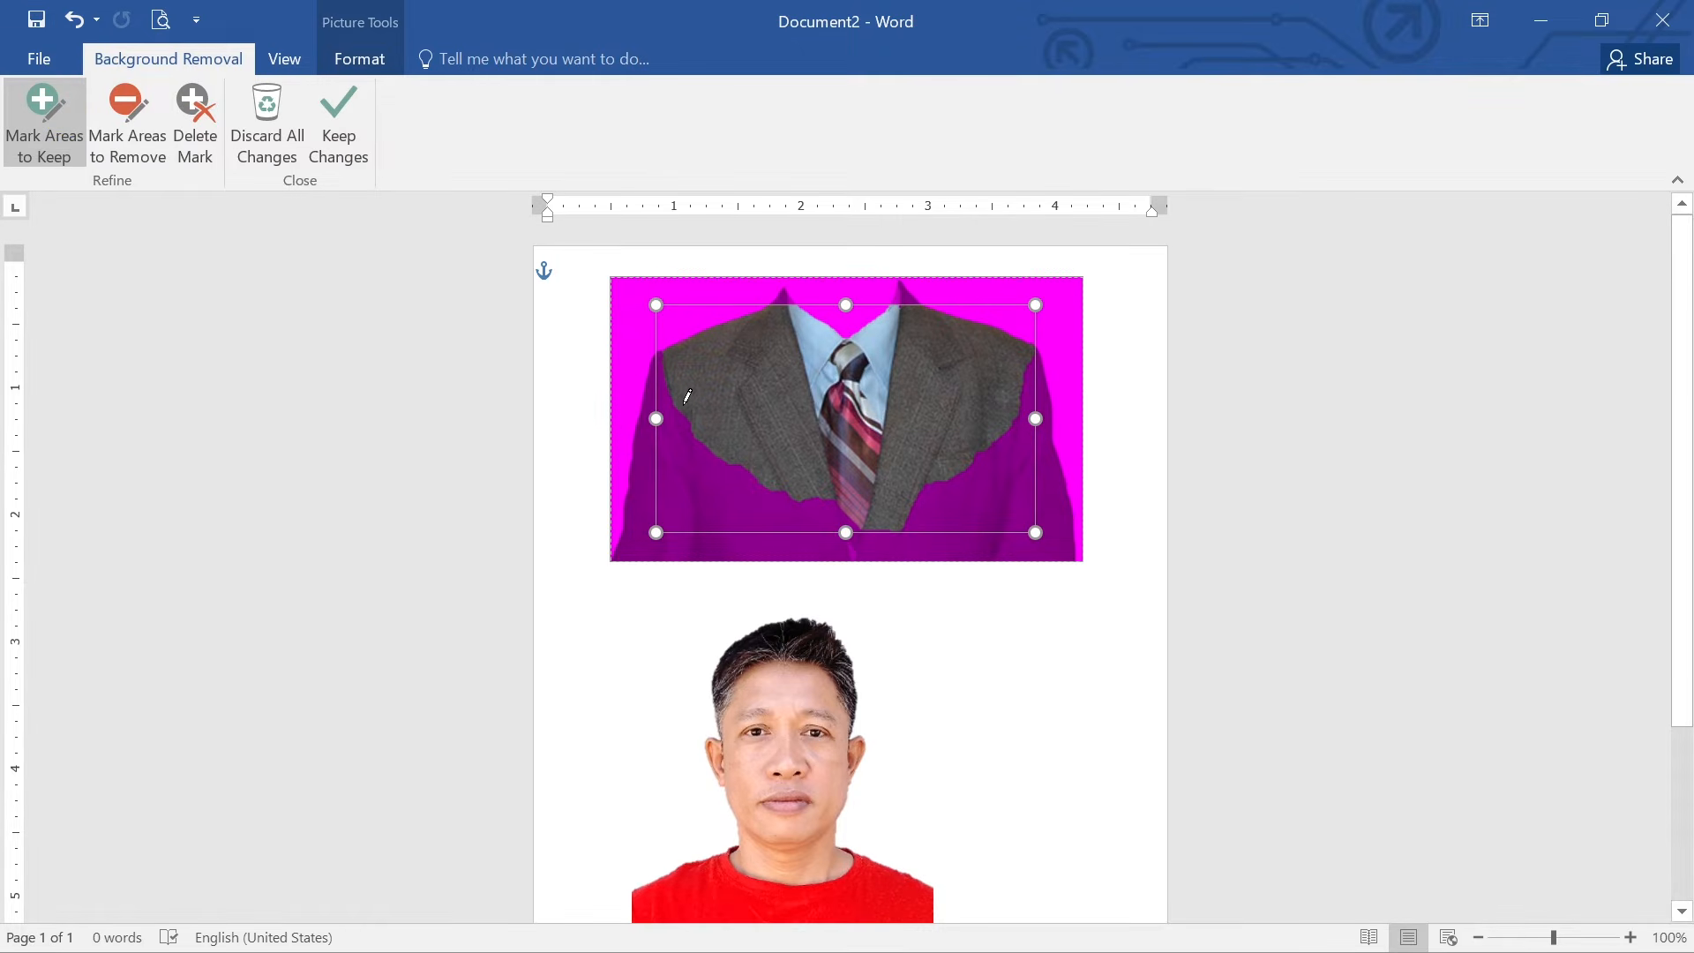
{"action": "left_click_drag", "start_coordinate": [686, 402], "coordinate": [654, 547]}
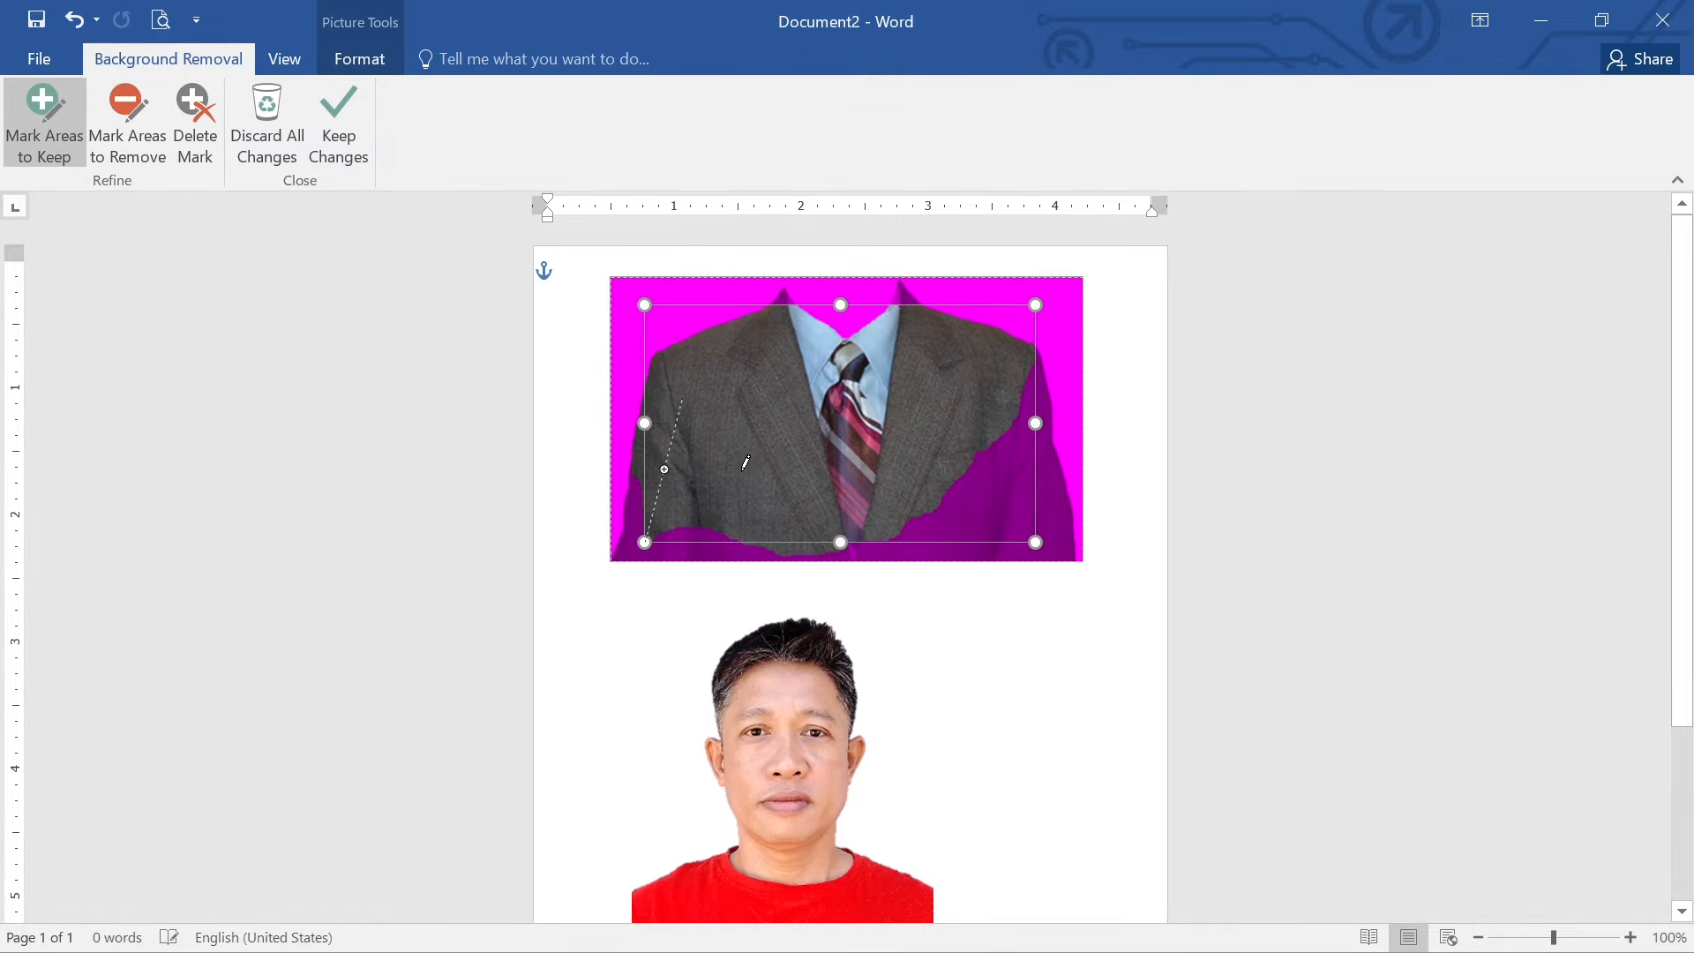
{"action": "mouse_move", "coordinate": [679, 516]}
{"action": "left_mouse_down"}
{"action": "mouse_move", "coordinate": [971, 541]}
{"action": "mouse_move", "coordinate": [1052, 541]}
{"action": "mouse_move", "coordinate": [1069, 519]}
{"action": "left_mouse_up"}
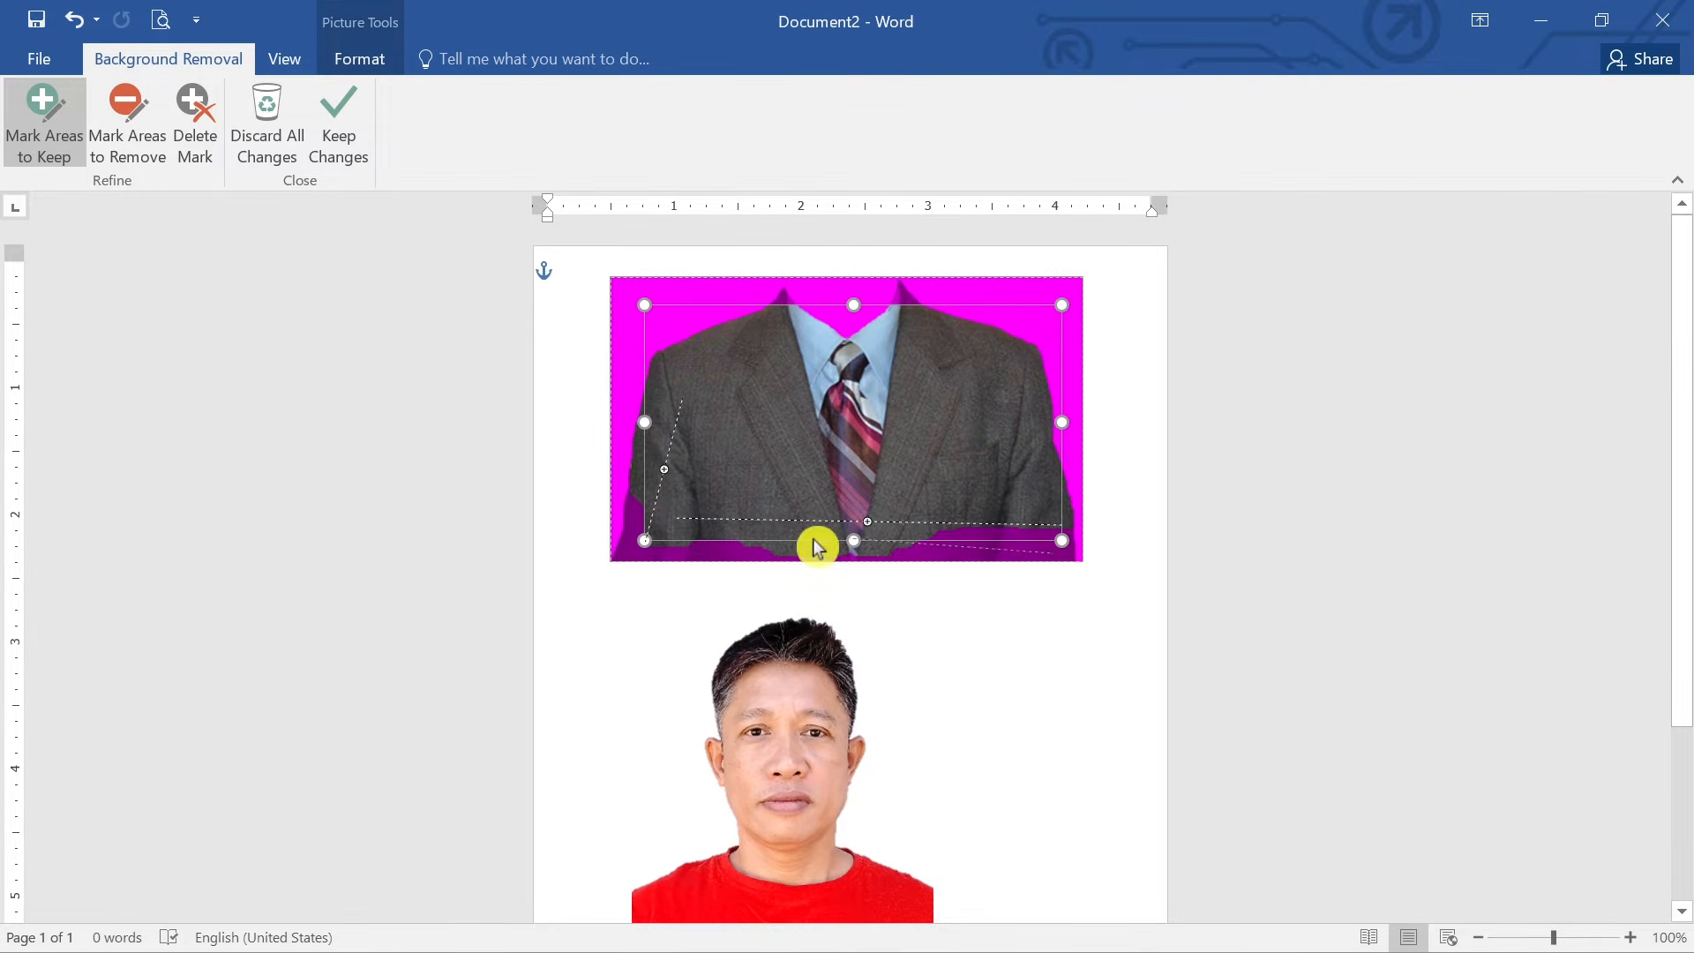
{"action": "left_click_drag", "start_coordinate": [644, 540], "coordinate": [619, 552]}
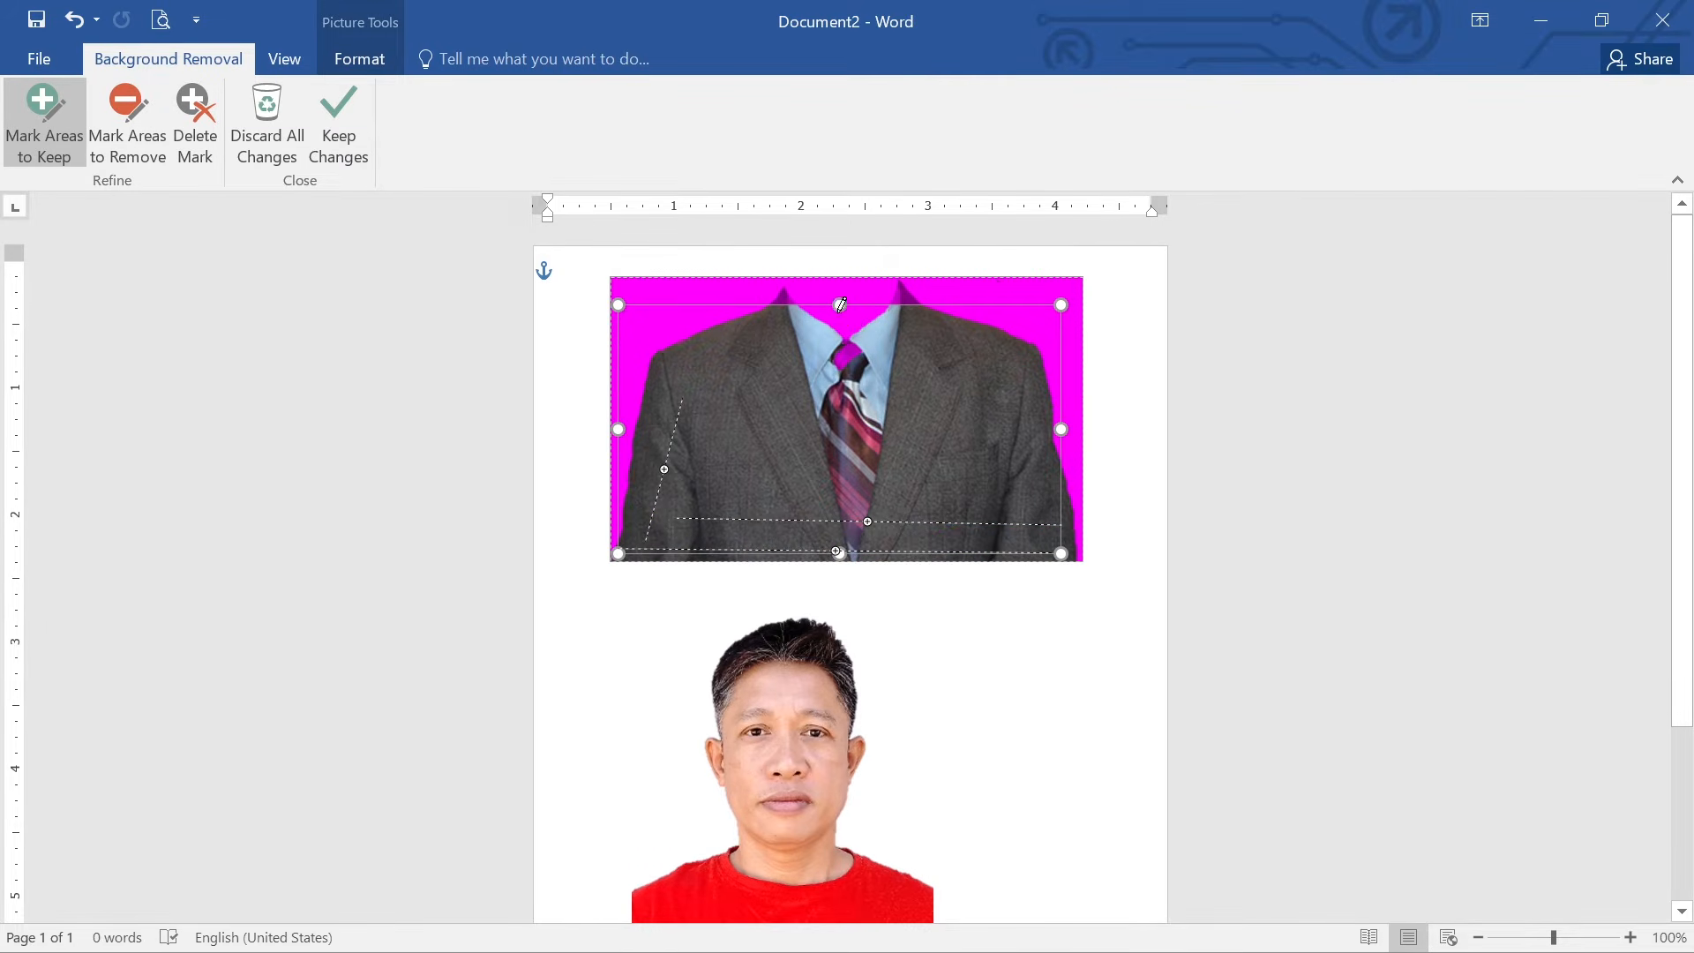
{"action": "left_click_drag", "start_coordinate": [839, 312], "coordinate": [840, 278]}
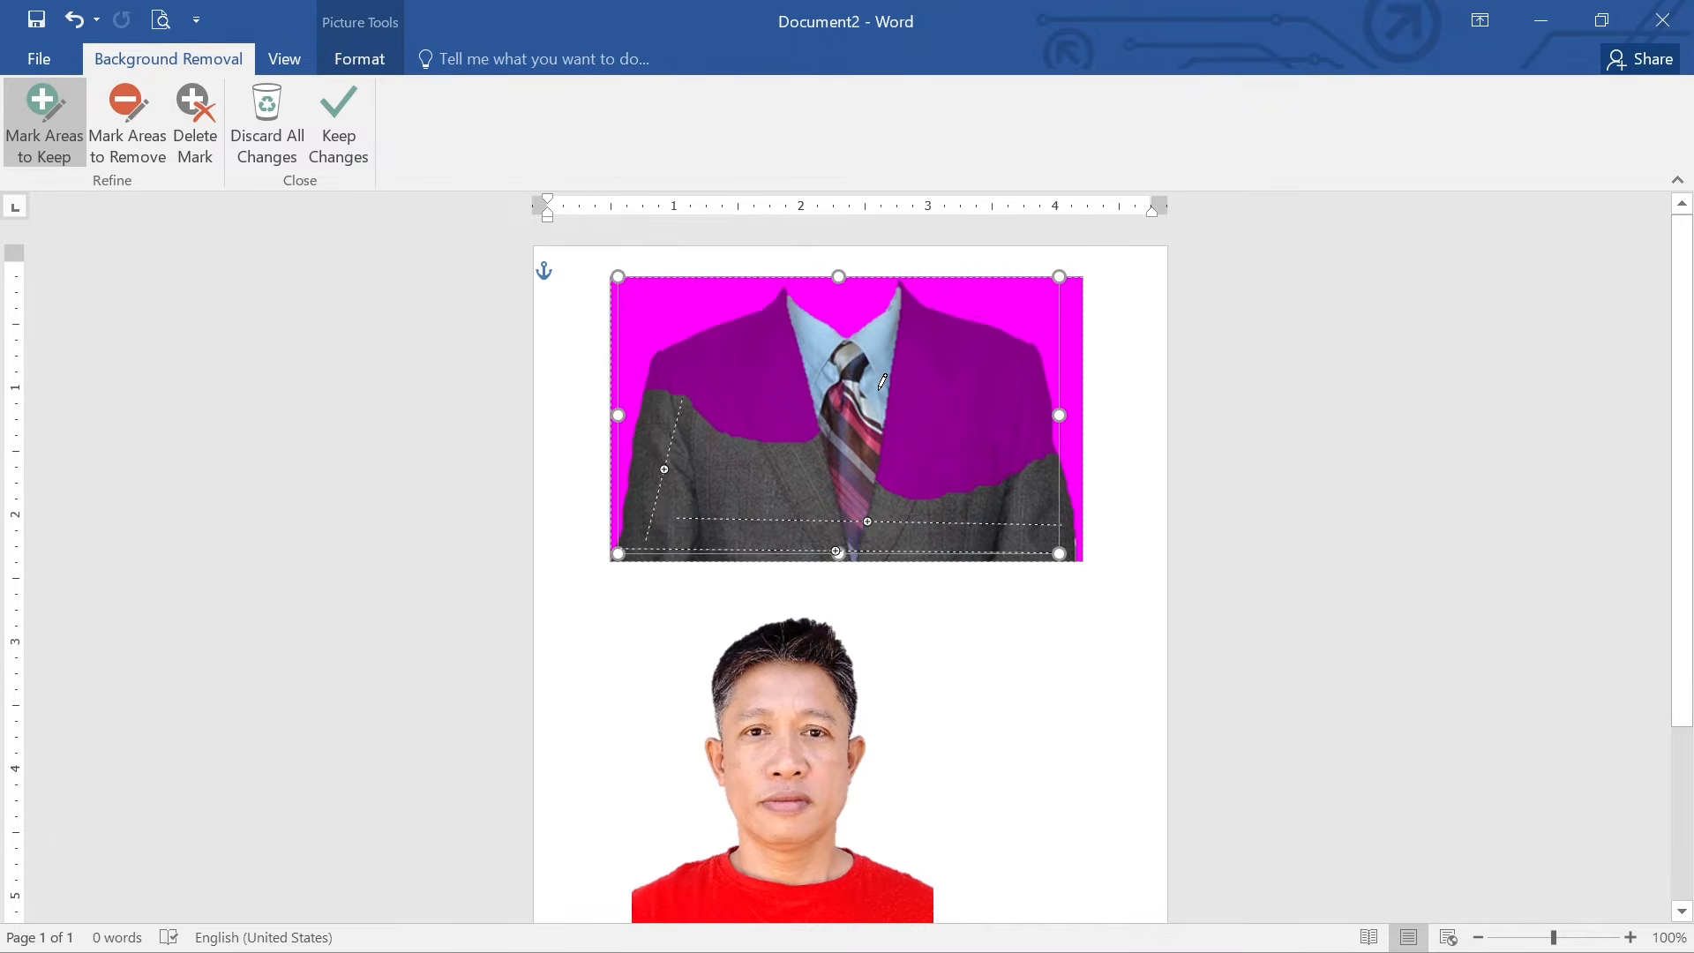
{"action": "left_click_drag", "start_coordinate": [730, 457], "coordinate": [782, 290]}
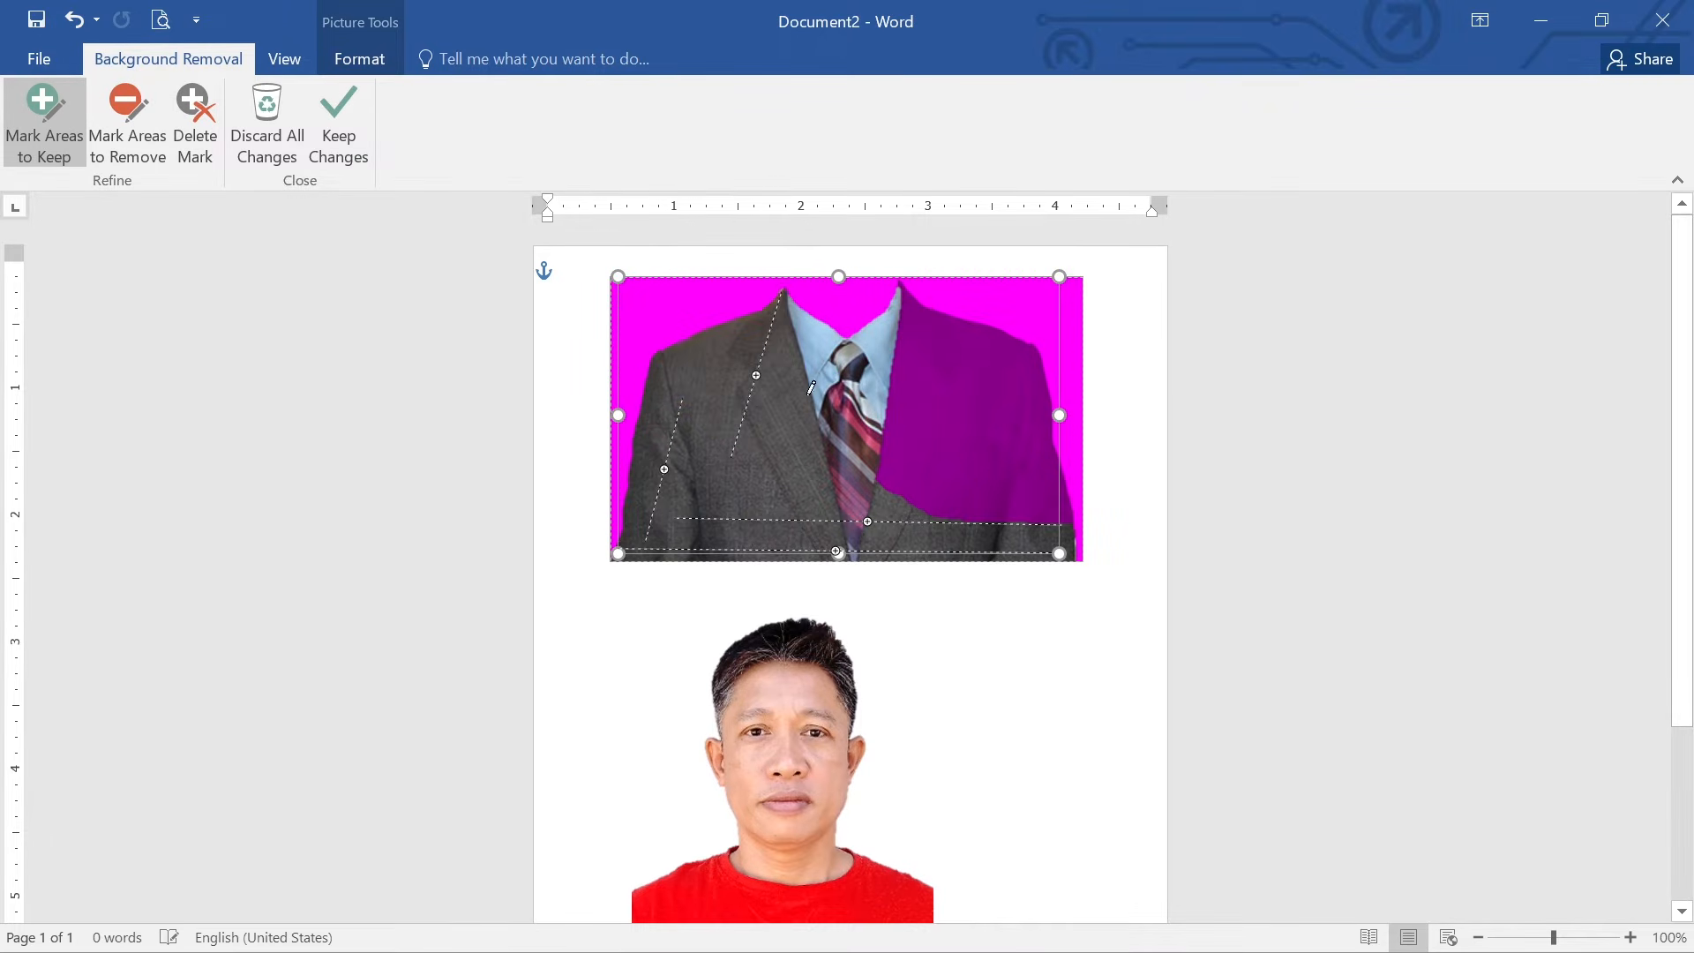
{"action": "left_click_drag", "start_coordinate": [985, 519], "coordinate": [908, 289]}
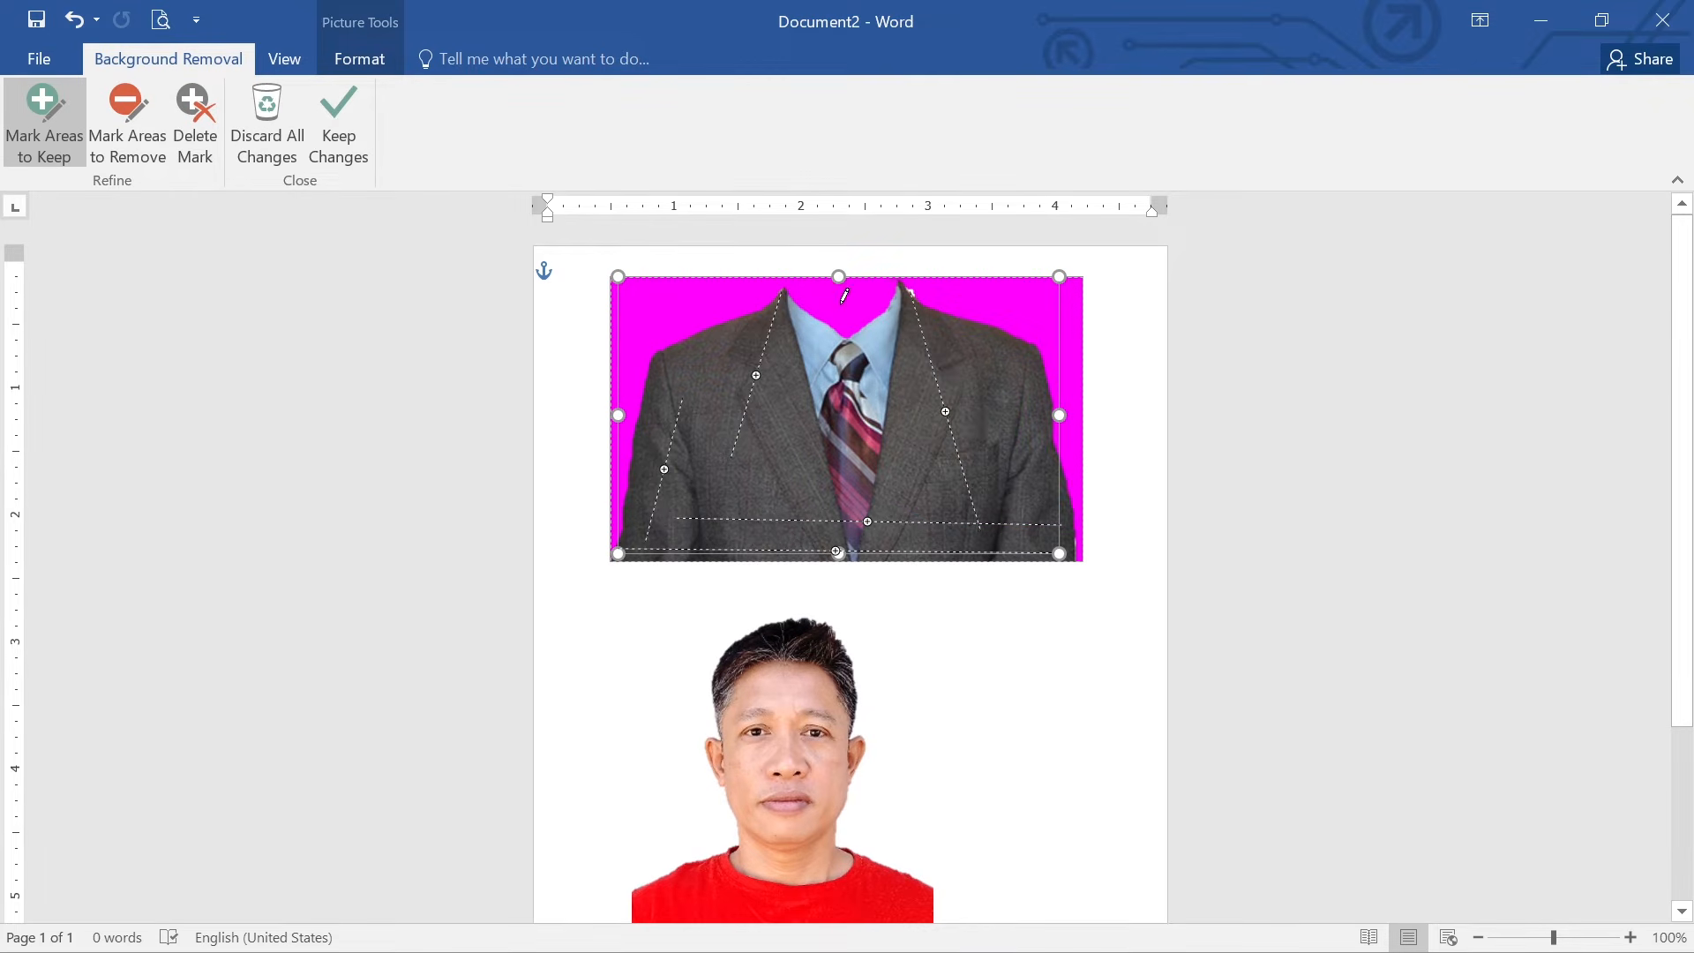
{"action": "left_click", "coordinate": [342, 123]}
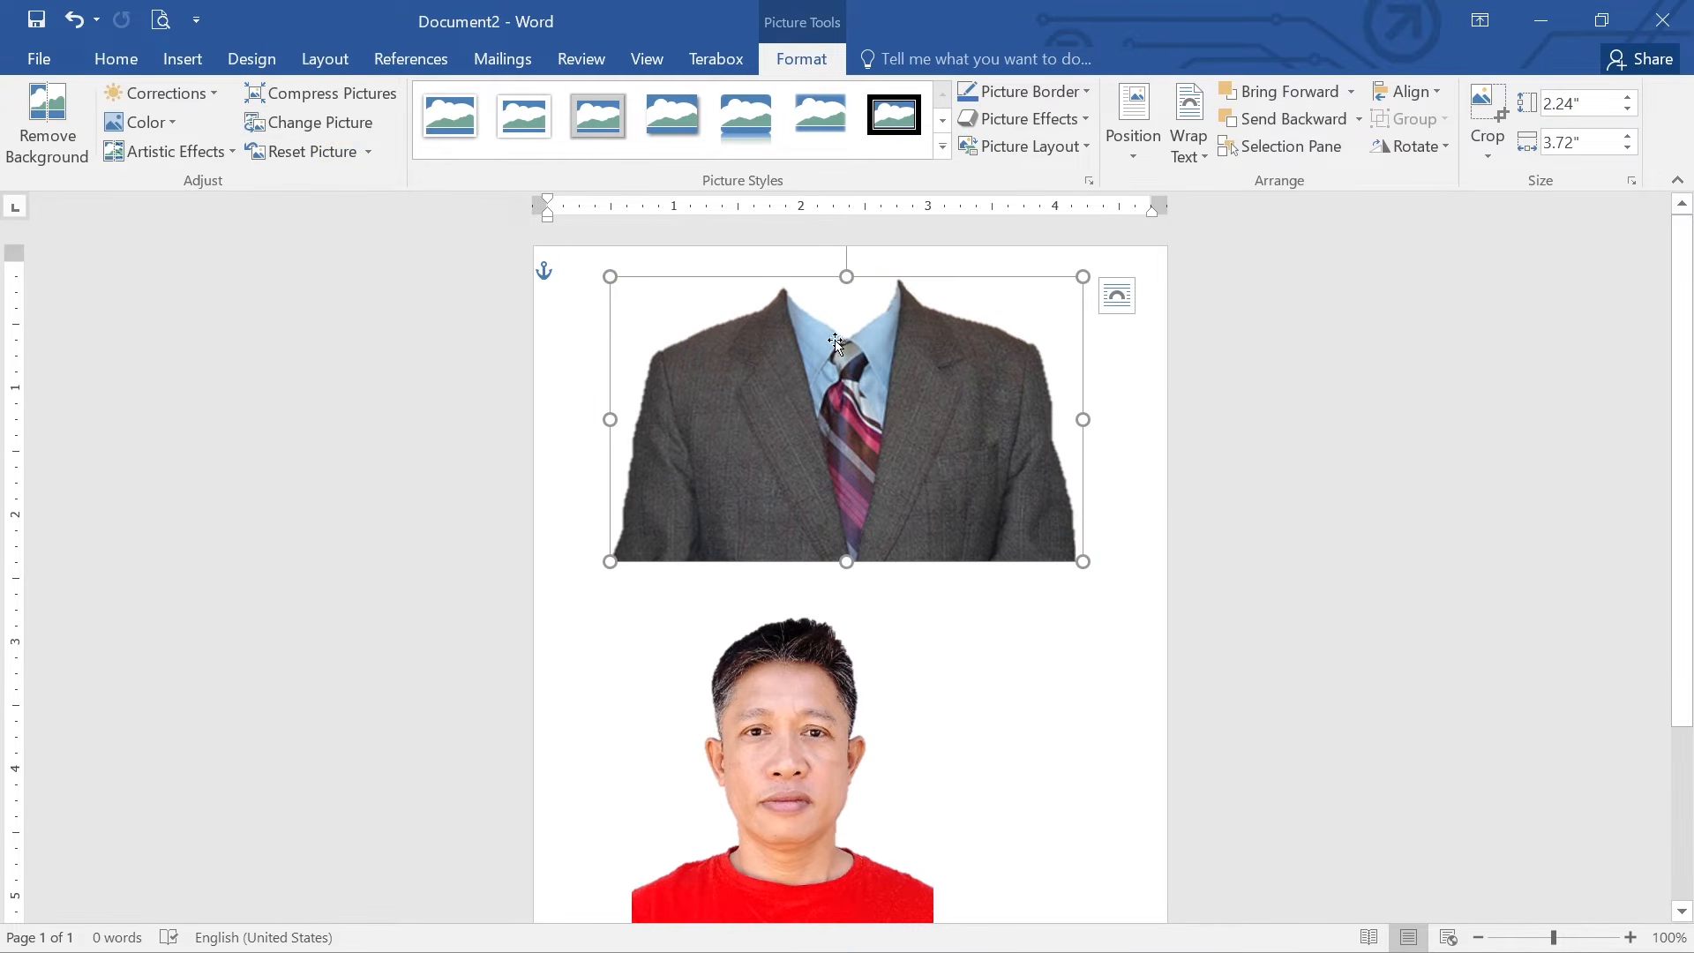
Shrink the suit to about 2.9 inches wide, raise the portrait to mid-page, and place the suit over its red shirt.
{"action": "left_click_drag", "start_coordinate": [1083, 277], "coordinate": [979, 339]}
{"action": "left_click_drag", "start_coordinate": [890, 448], "coordinate": [1058, 529]}
{"action": "scroll", "coordinate": [1054, 626], "scroll_direction": "down", "scroll_amount": 3}
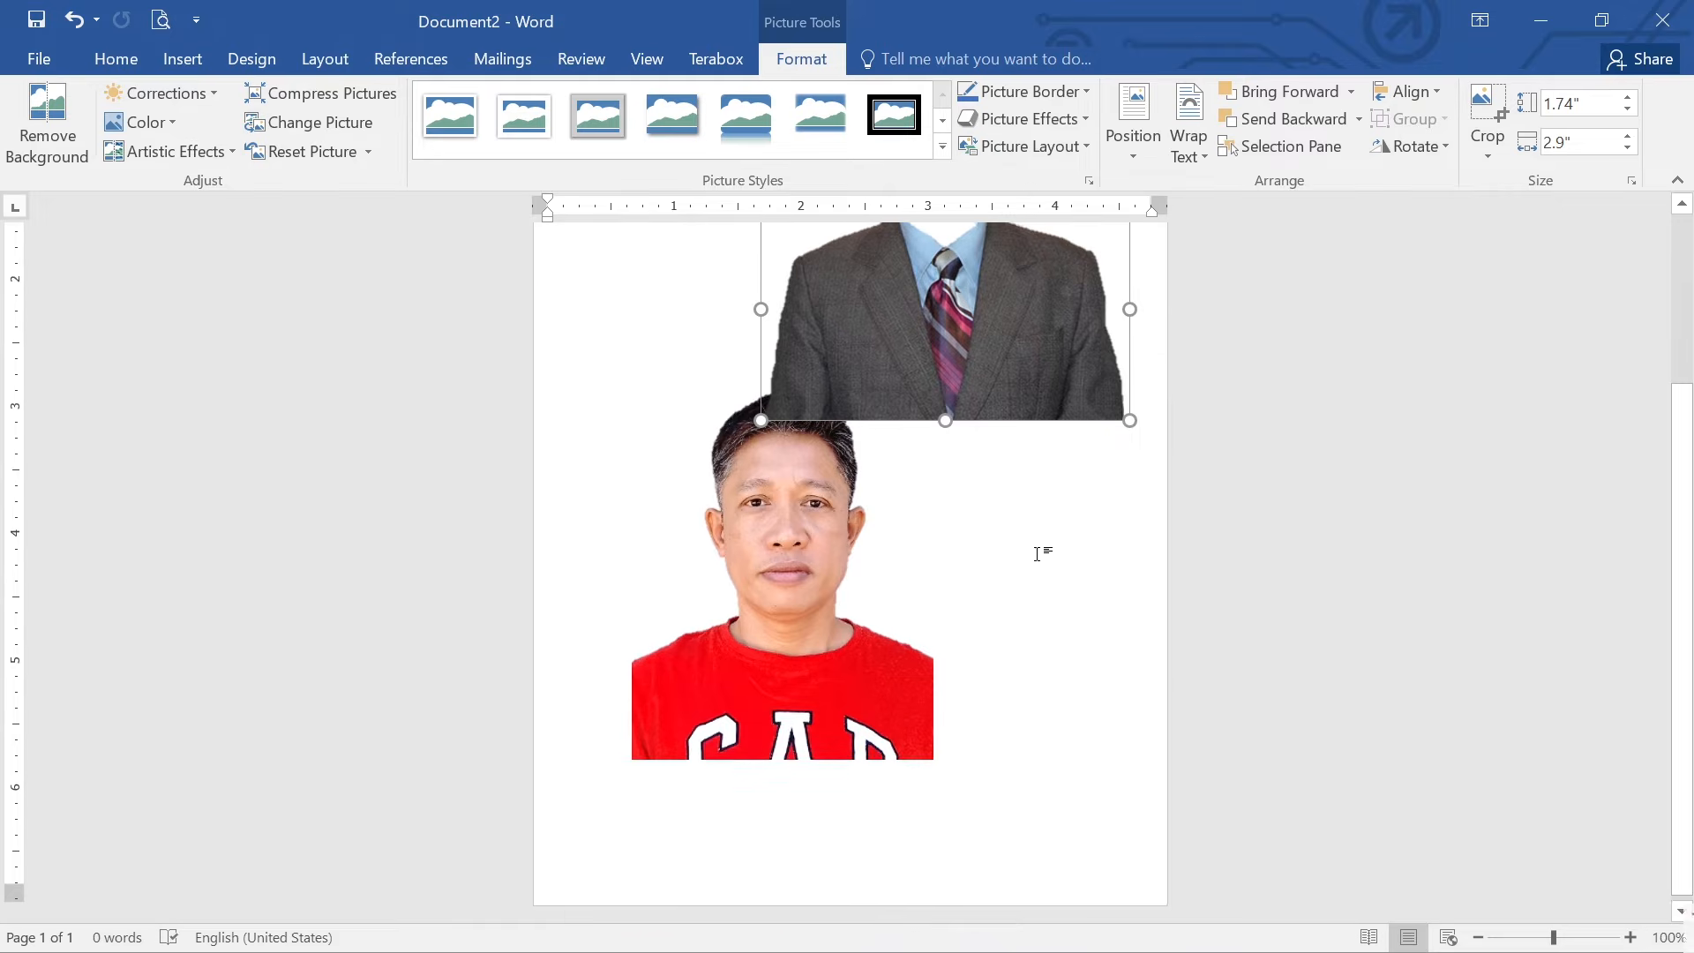
{"action": "left_click_drag", "start_coordinate": [836, 635], "coordinate": [852, 442]}
{"action": "scroll", "coordinate": [1047, 535], "scroll_direction": "up", "scroll_amount": 3}
{"action": "left_click_drag", "start_coordinate": [1047, 532], "coordinate": [899, 736]}
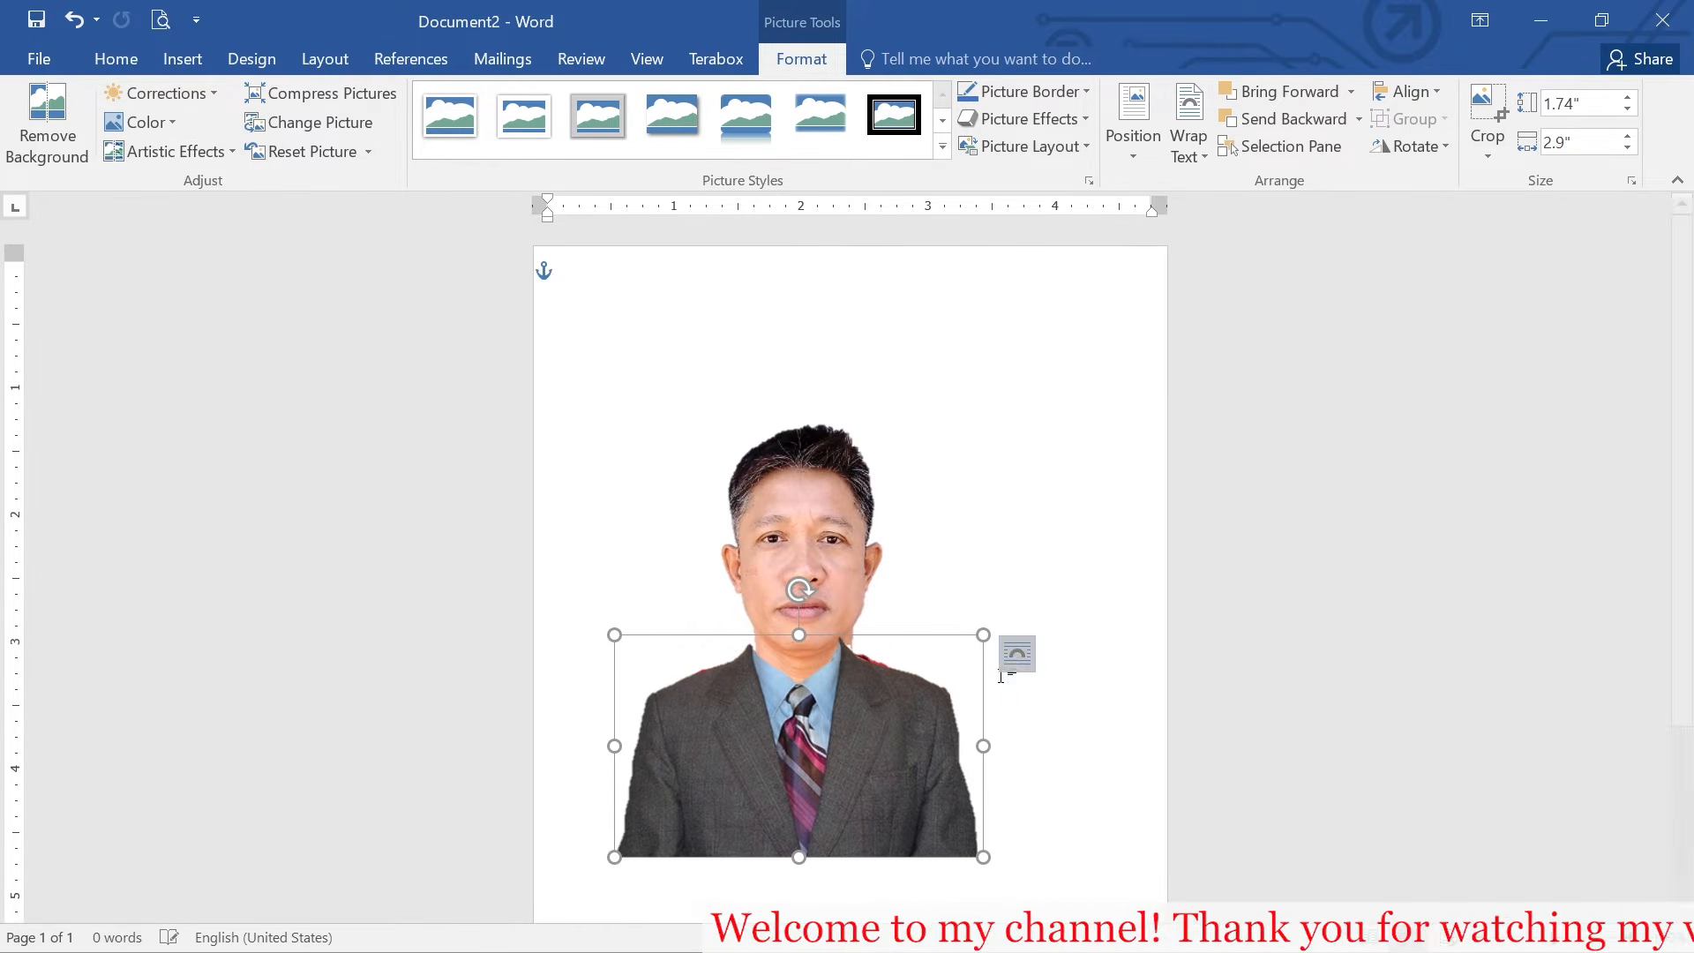
Enlarge the suit to about 3.25 inches wide so it hides the red shirt, and align its collar with the neck.
{"action": "left_click_drag", "start_coordinate": [985, 635], "coordinate": [1003, 620]}
{"action": "left_click_drag", "start_coordinate": [938, 716], "coordinate": [925, 724]}
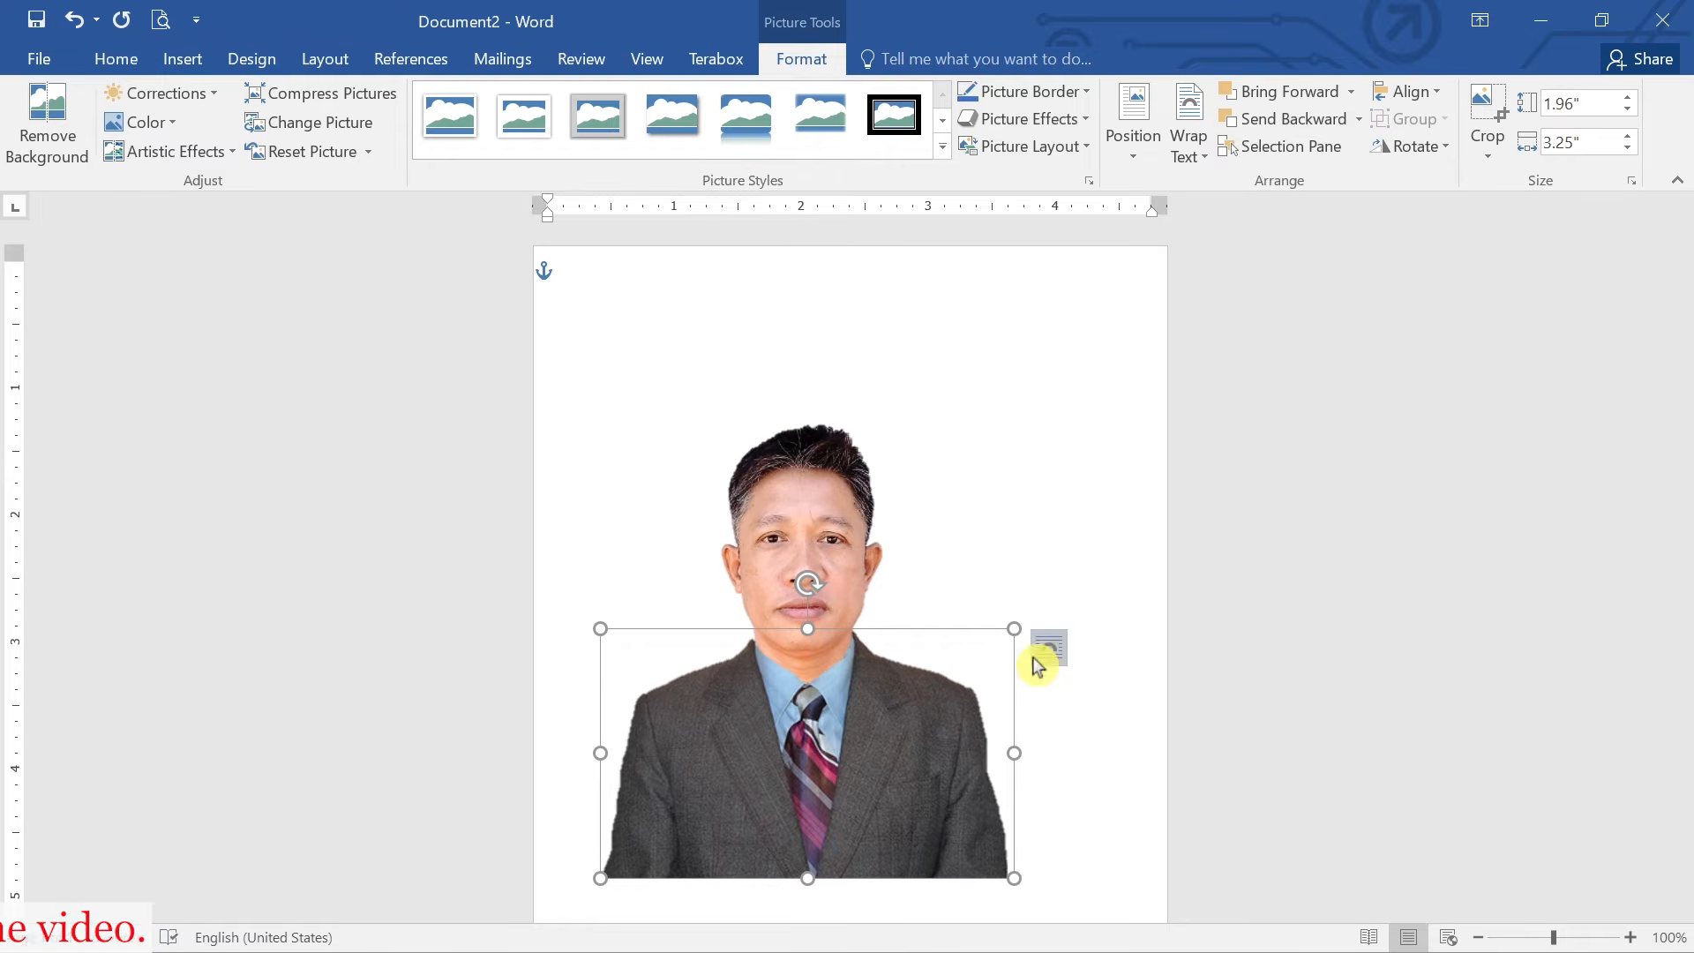
{"action": "key", "text": "Right"}
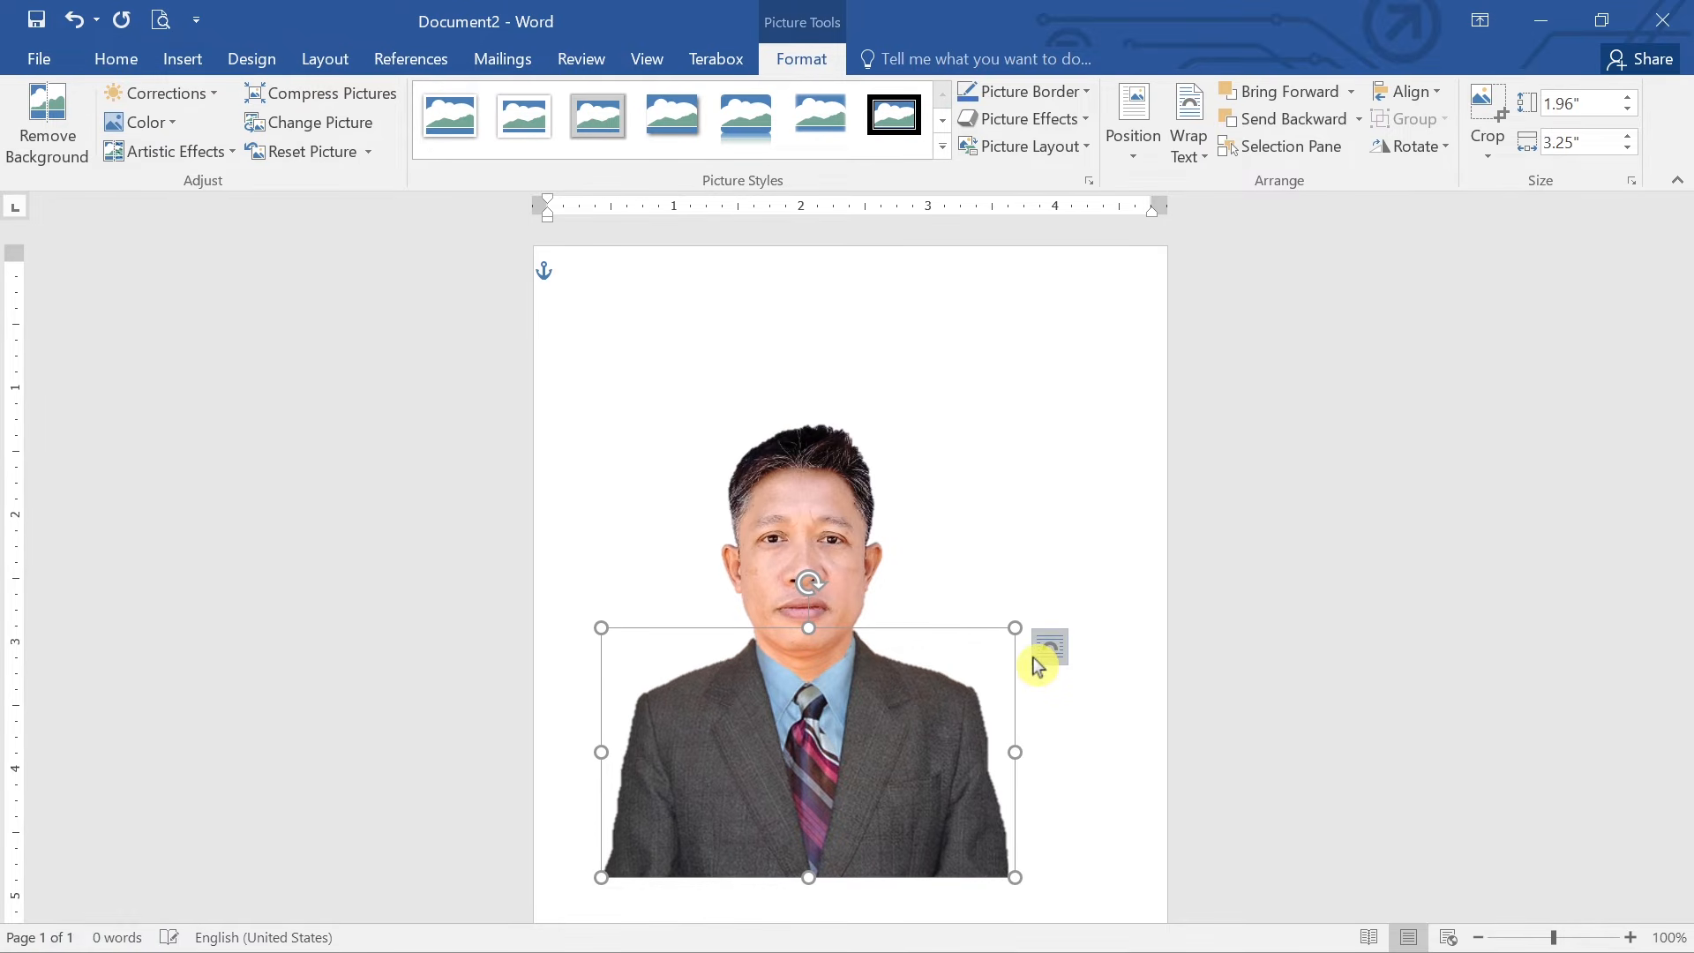
{"action": "left_click", "coordinate": [1097, 556]}
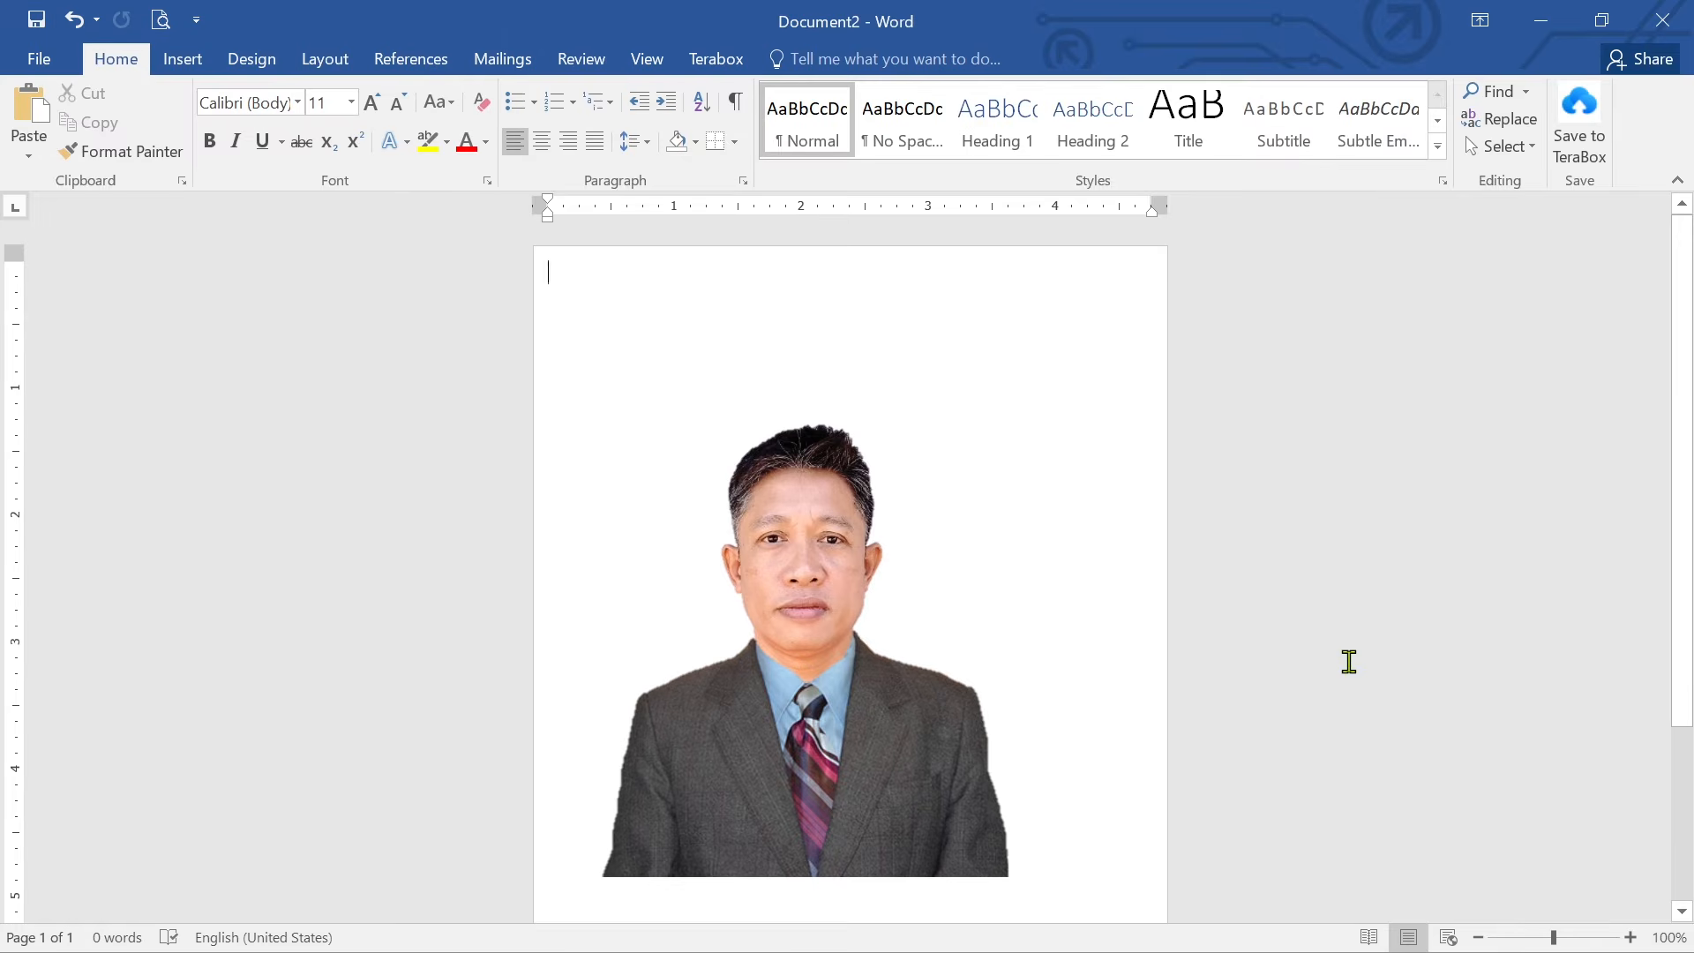
Fine-tune the suit's vertical position by nudging it slightly down against the neck.
{"action": "scroll", "coordinate": [1328, 658], "scroll_direction": "down", "scroll_amount": 3}
{"action": "left_click", "coordinate": [899, 550]}
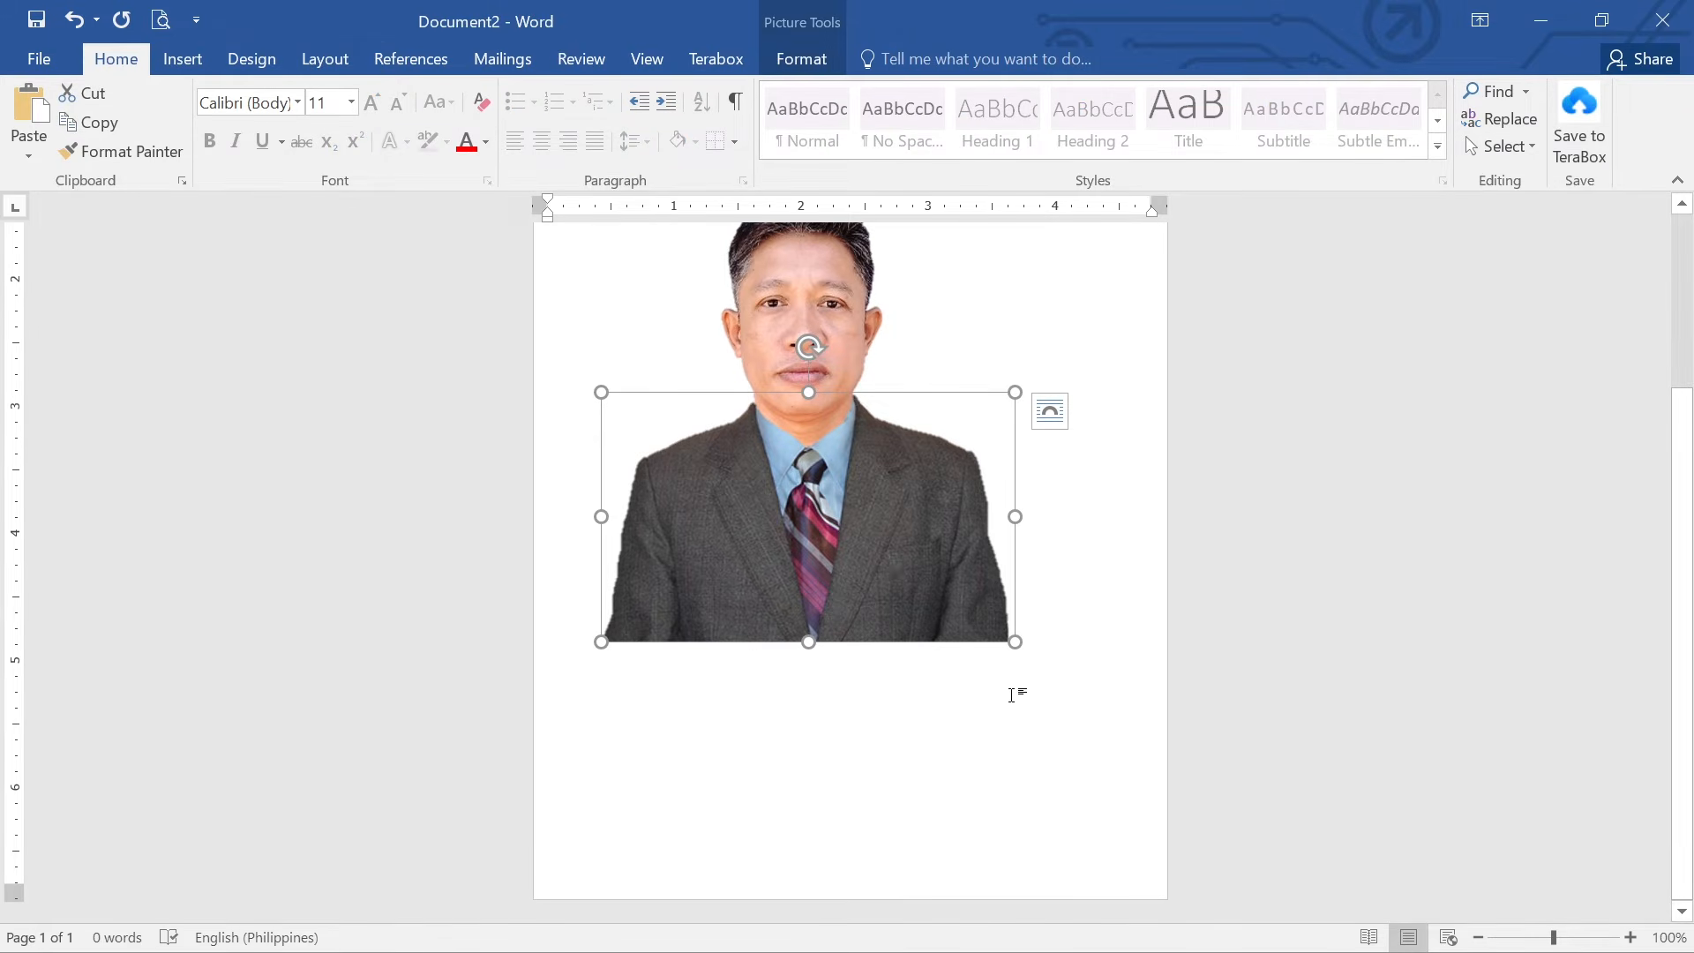
{"action": "key", "text": "Up"}
{"action": "key", "text": "Down"}
{"action": "key", "text": "Down"}
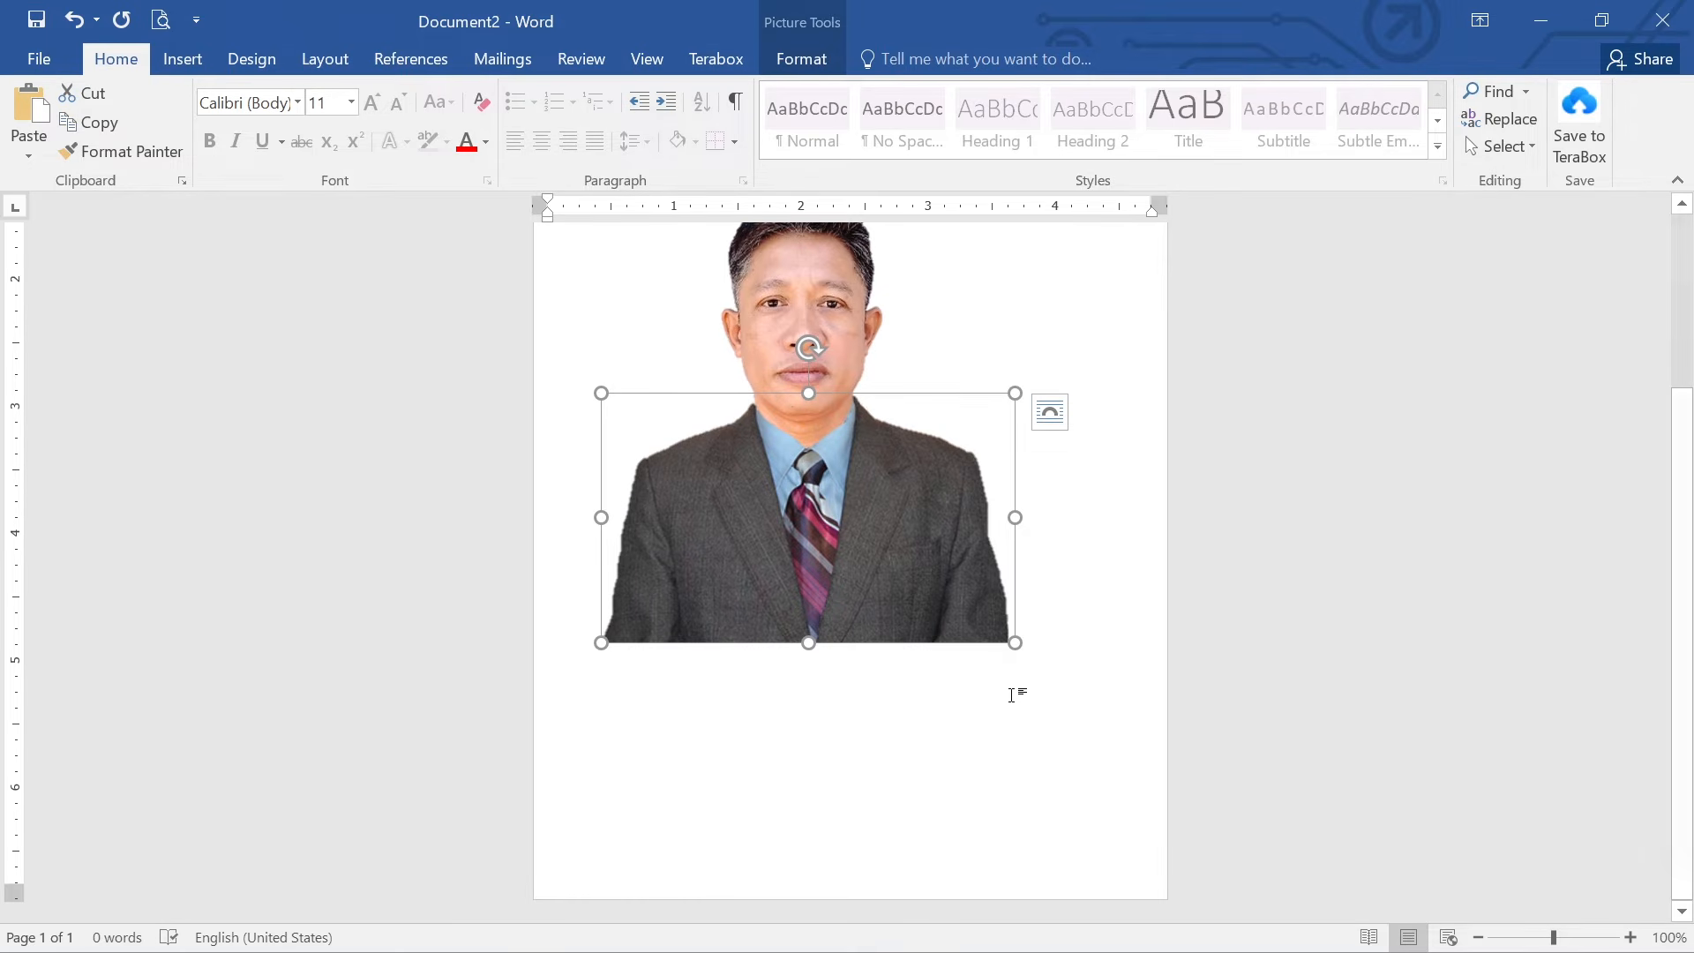
{"action": "left_click", "coordinate": [1012, 792]}
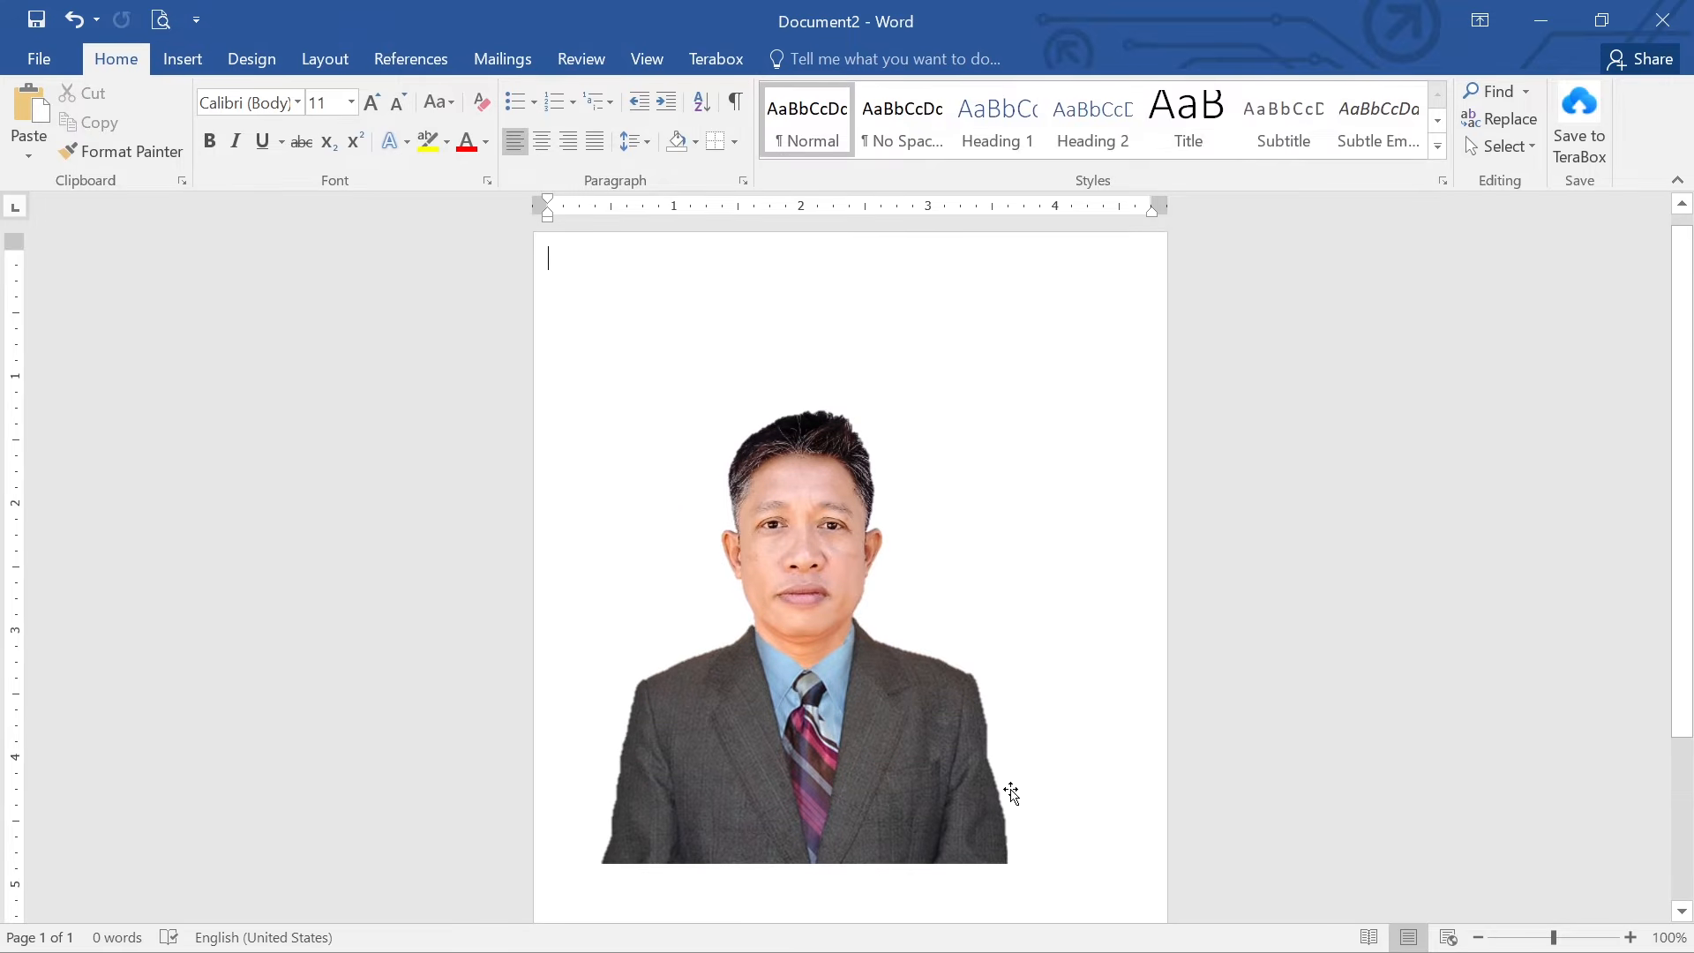
Enlarge the suit slightly from its upper right corner and nudge it left to centre the collar under the chin.
{"action": "left_click", "coordinate": [895, 703]}
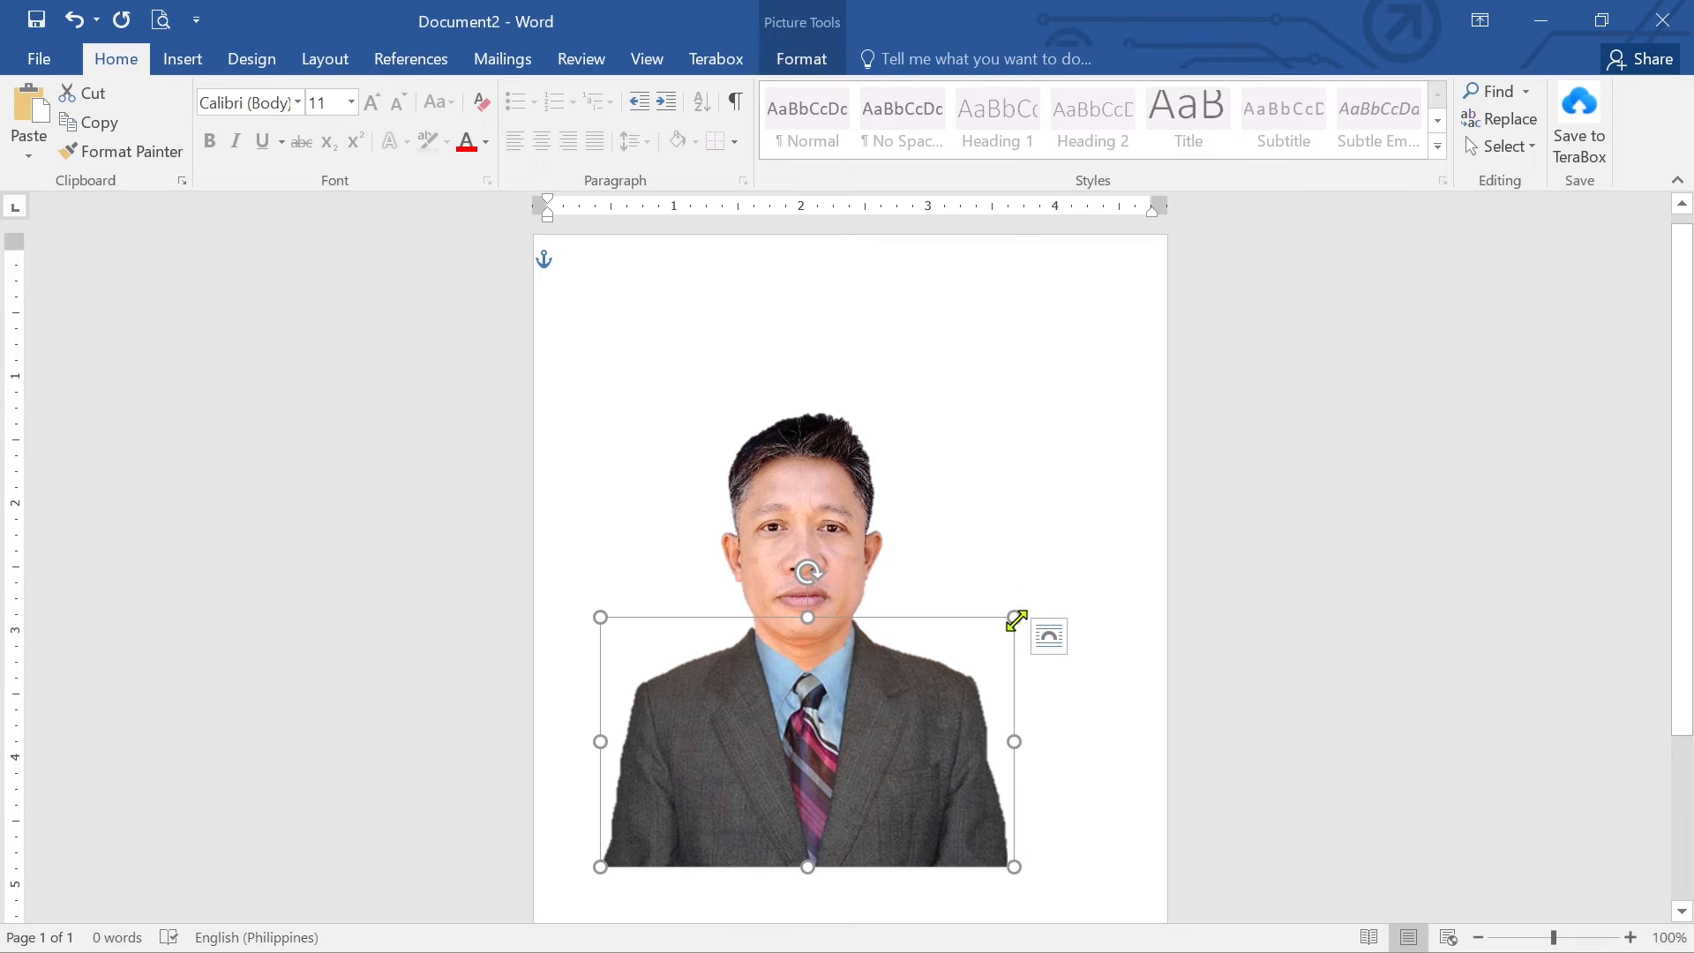
{"action": "left_click_drag", "start_coordinate": [1015, 611], "coordinate": [1020, 608]}
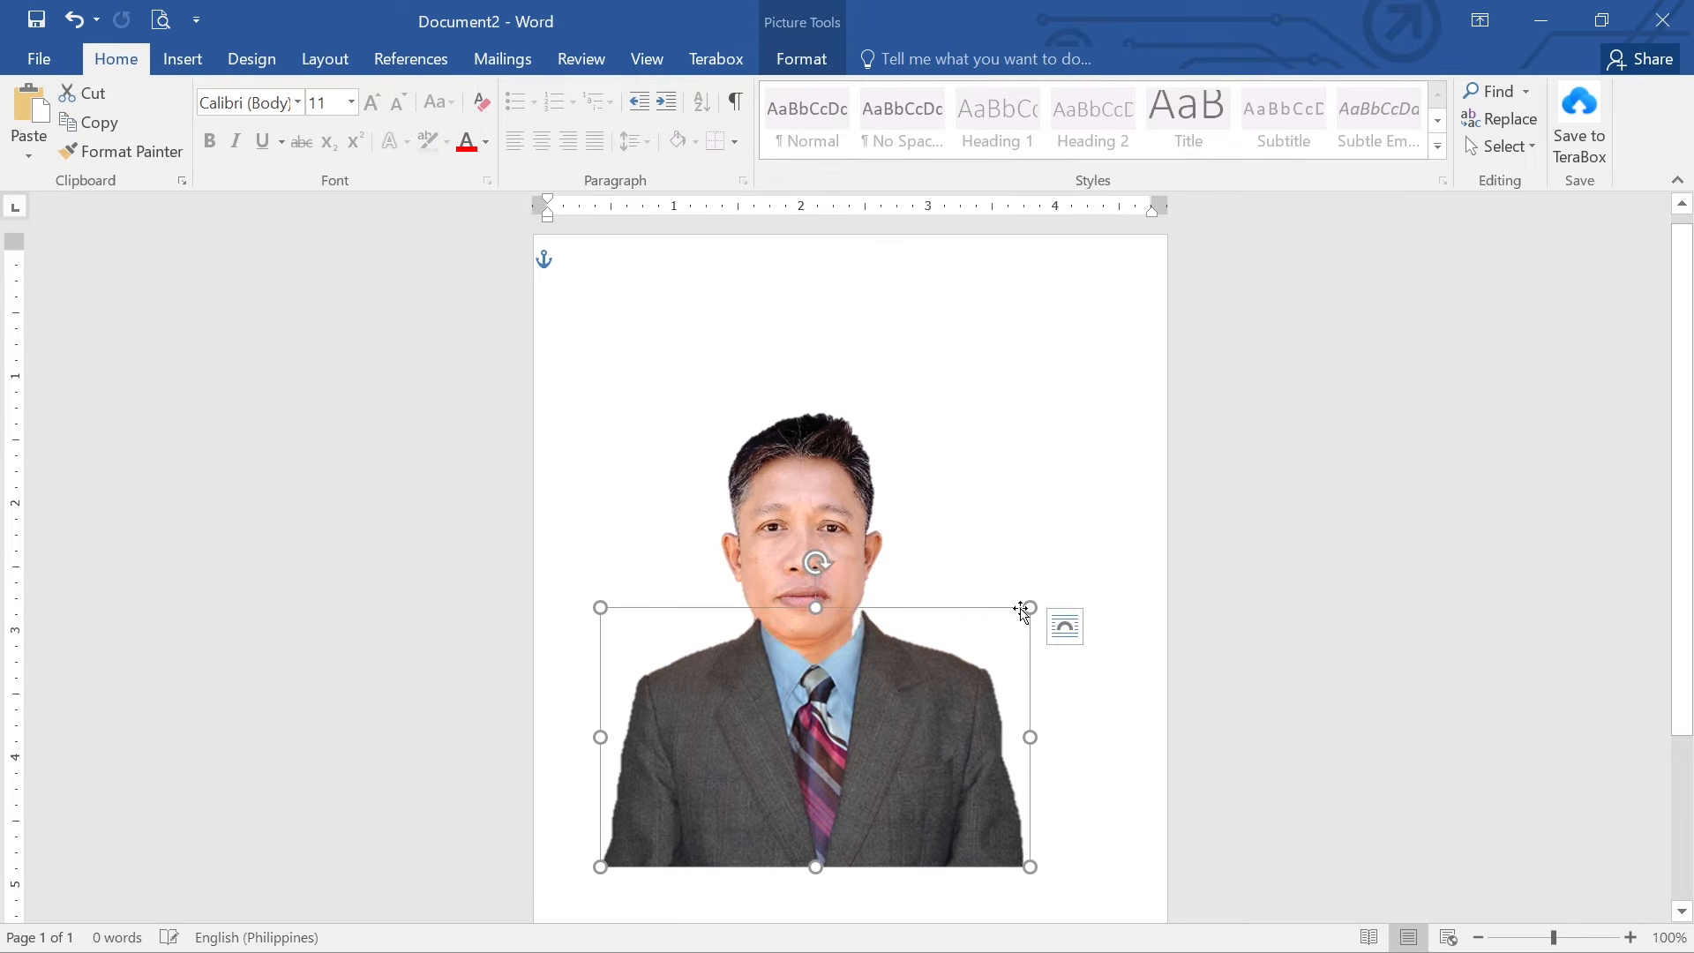
{"action": "key", "text": "Left"}
{"action": "key", "text": "Left"}
{"action": "key", "text": "Left"}
{"action": "key", "text": "Left"}
{"action": "key", "text": "Left"}
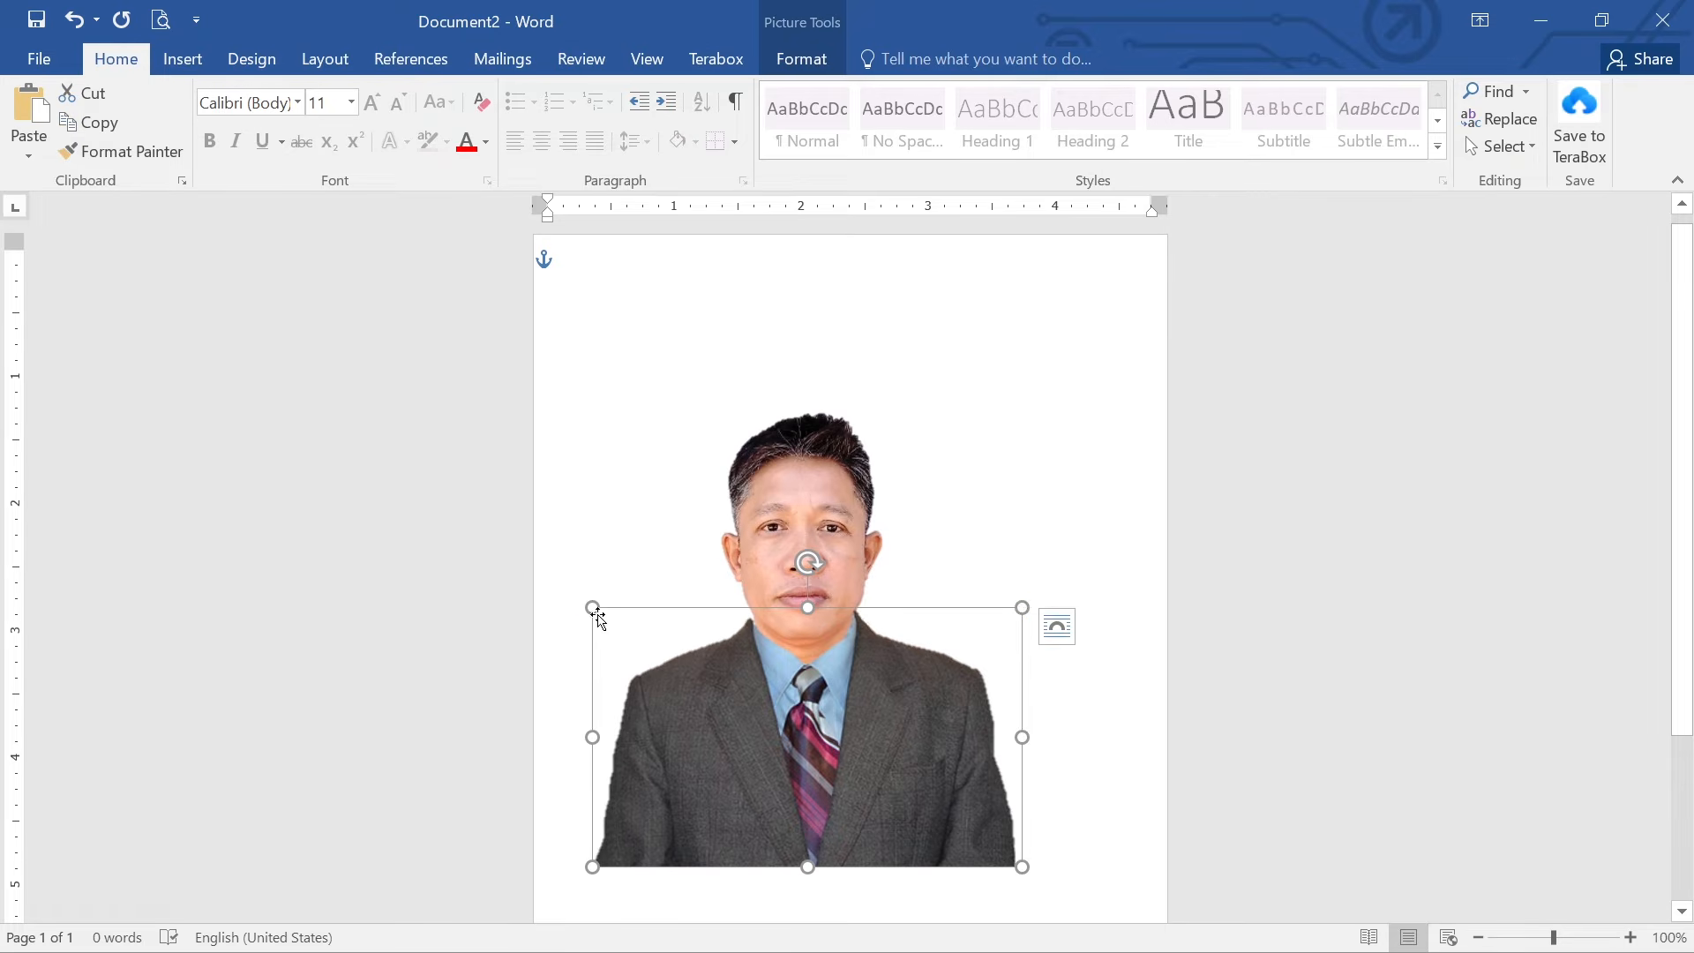
Shrink the suit slightly from its upper left corner and nudge it left to recentre the collar on the neck.
{"action": "left_click_drag", "start_coordinate": [595, 613], "coordinate": [600, 614]}
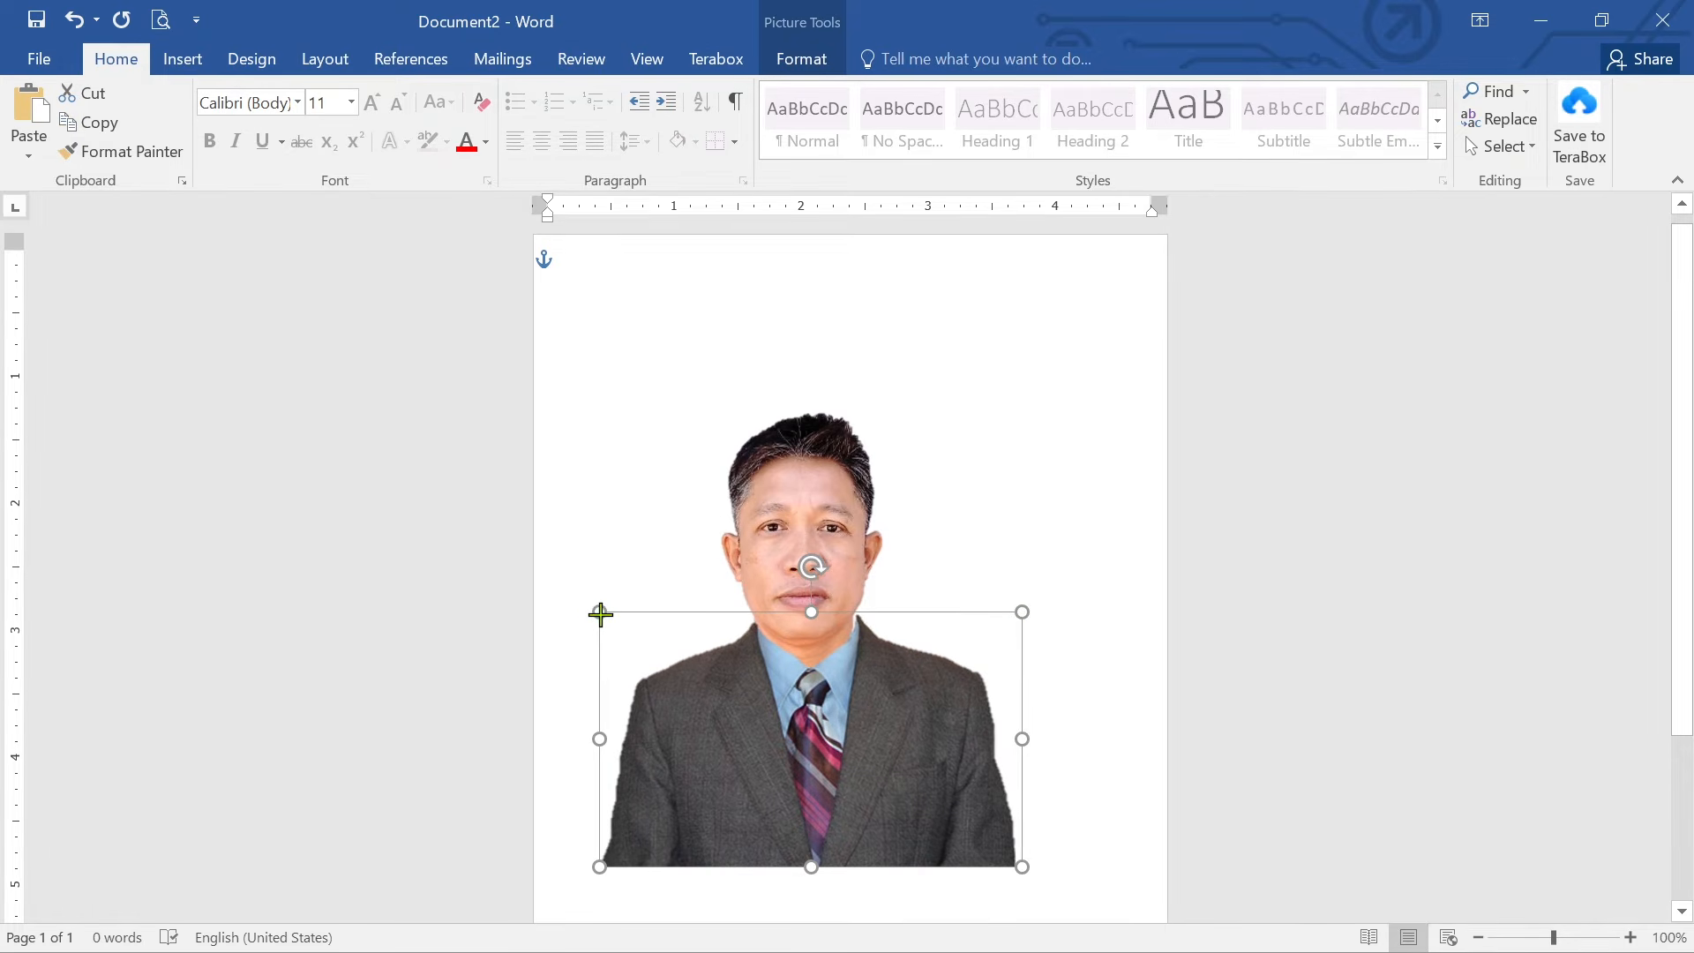
{"action": "key", "text": "Left"}
{"action": "key", "text": "Left"}
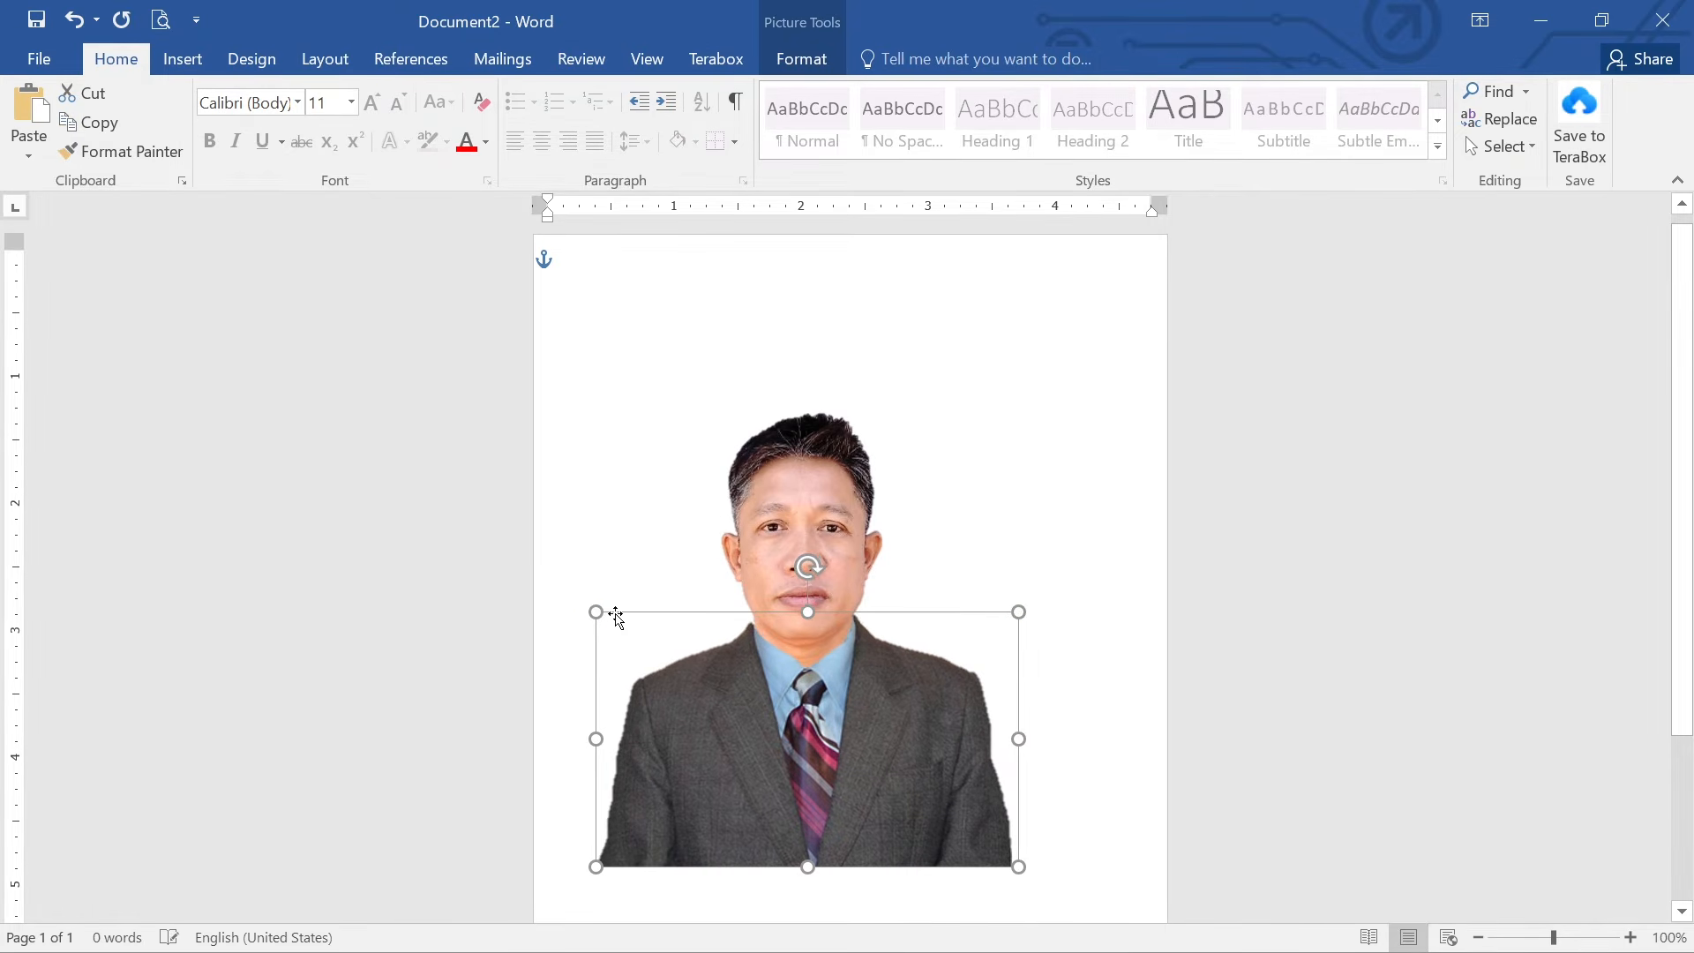
{"action": "key", "text": "Right"}
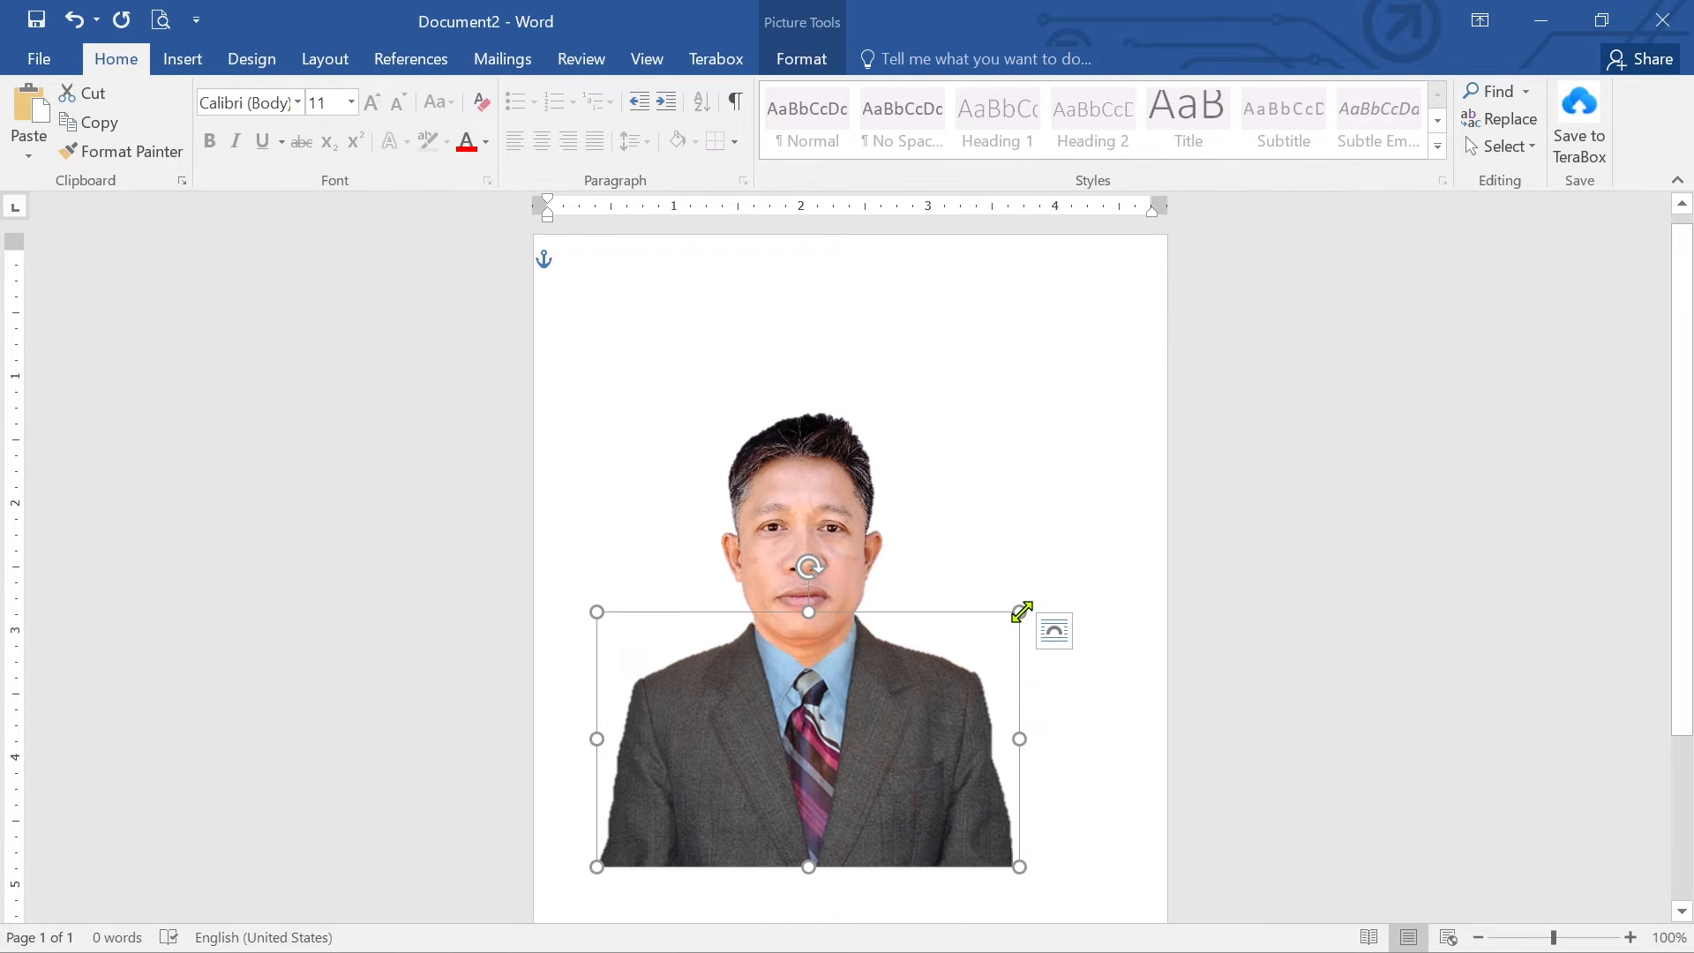
Reduce the suit slightly from its upper right corner and nudge it right to line the collar up with the neck.
{"action": "left_click_drag", "start_coordinate": [1017, 614], "coordinate": [1013, 616]}
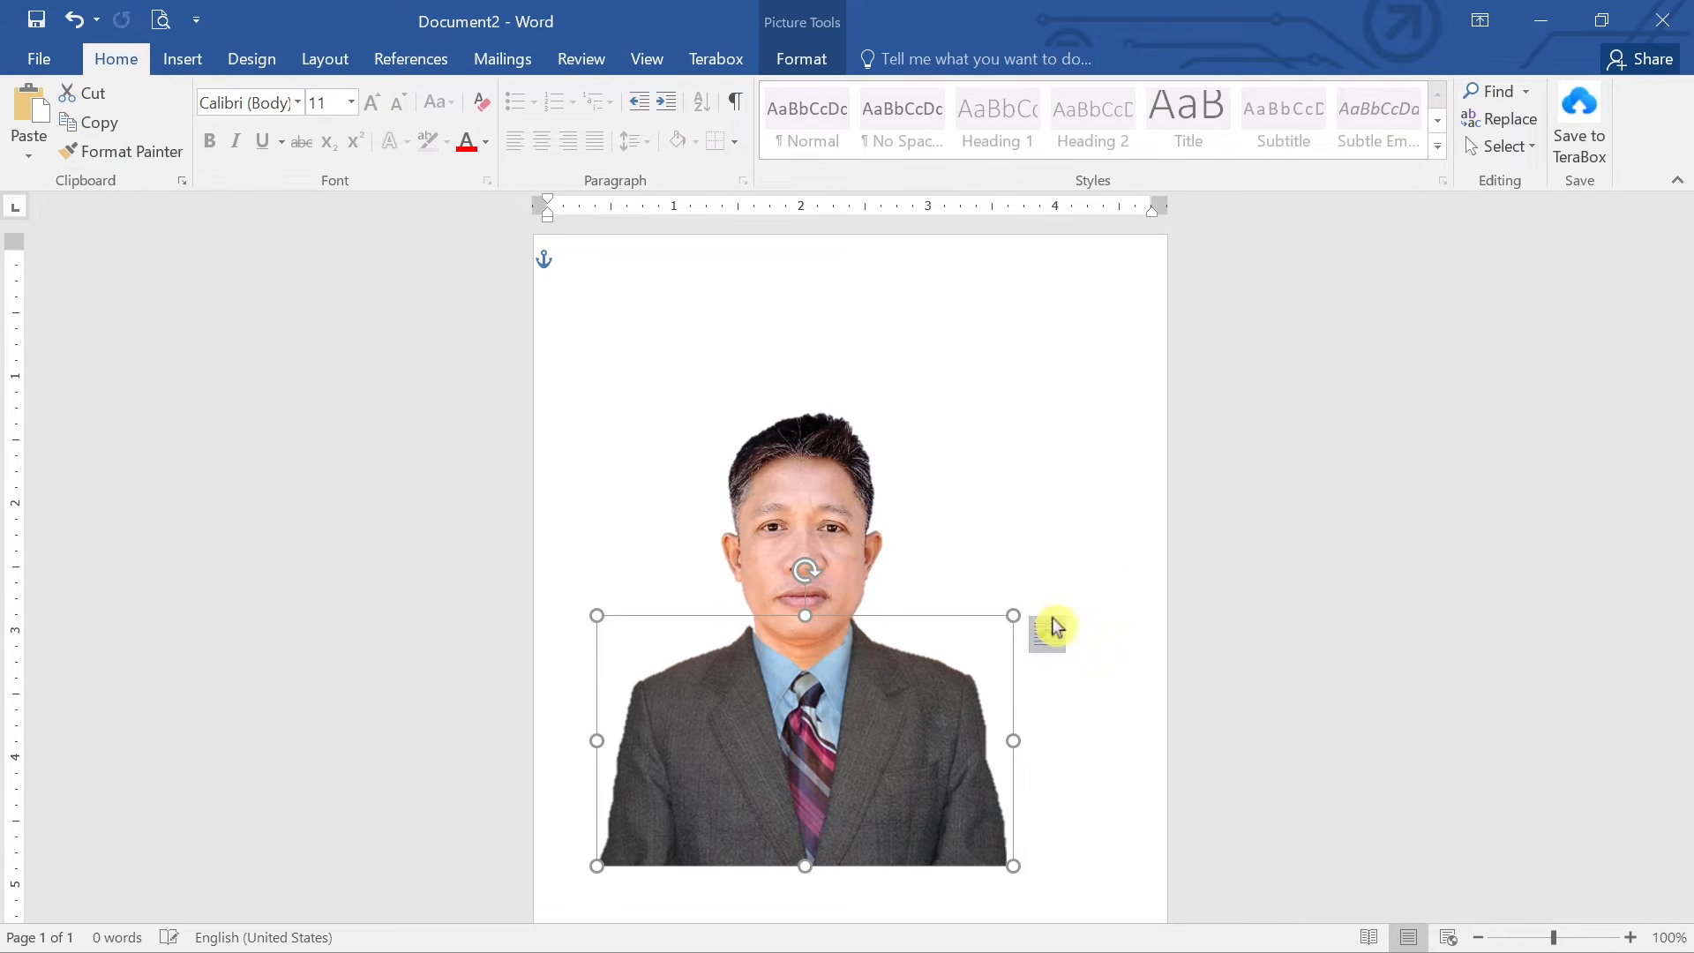
{"action": "key", "text": "Right"}
{"action": "key", "text": "Right"}
{"action": "key", "text": "Right"}
{"action": "key", "text": "Right"}
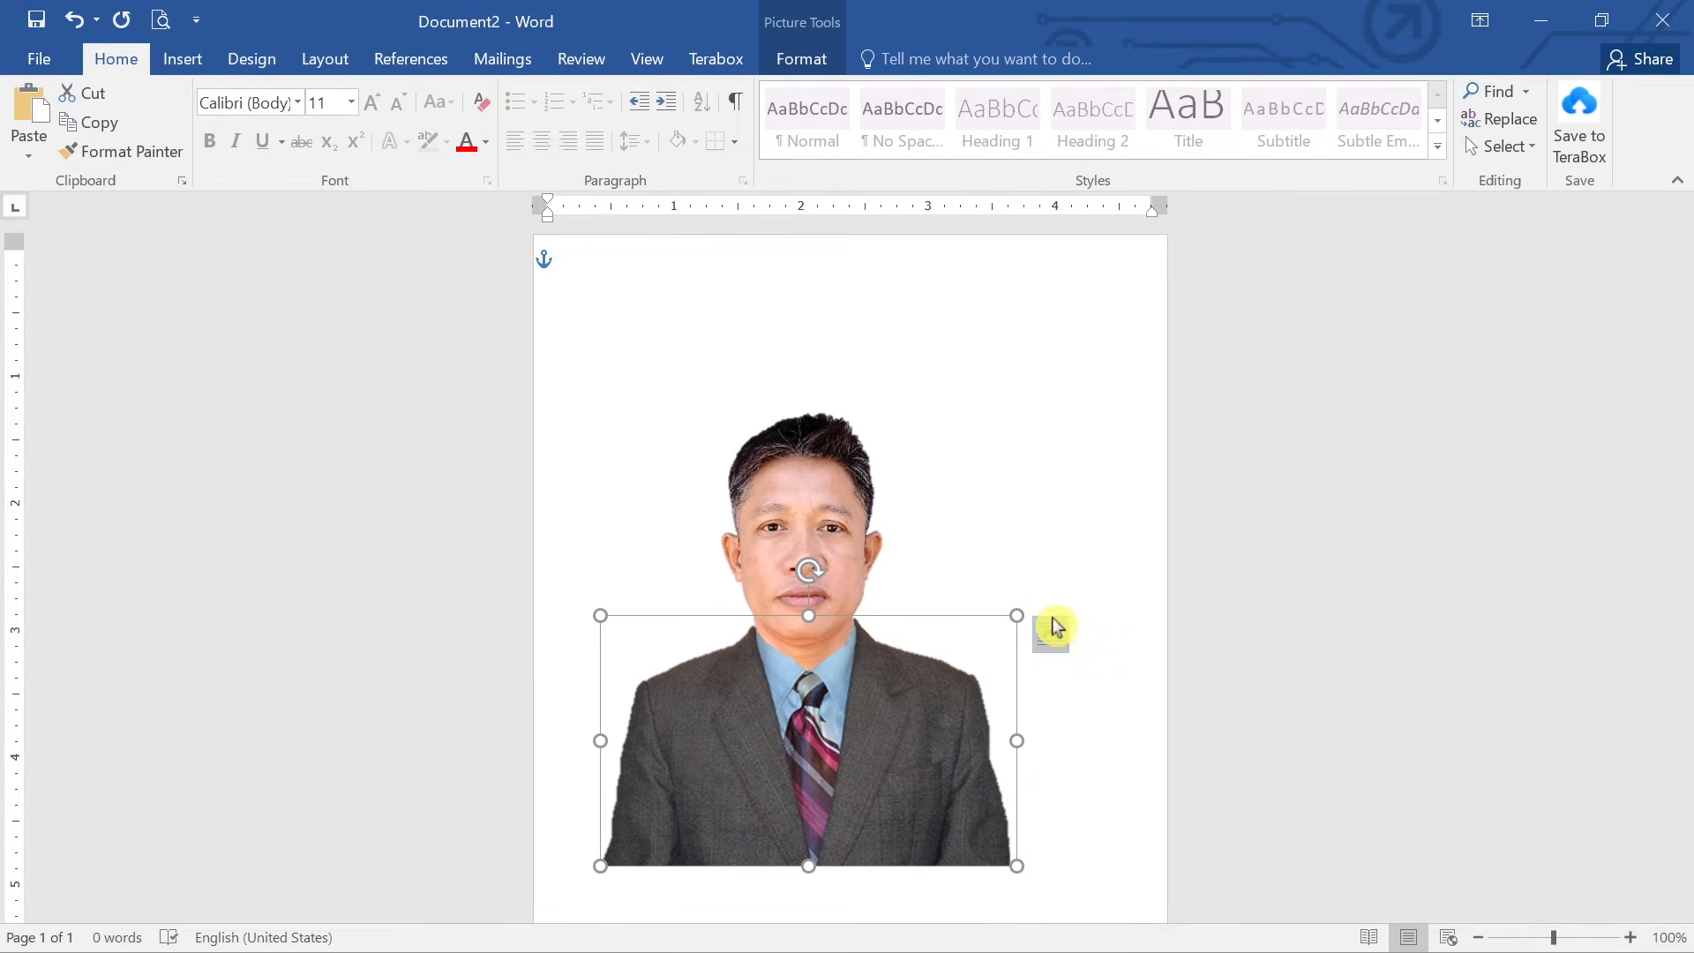
Fine-tune the suit's position against the neck with small nudges up, left, right and down.
{"action": "key", "text": "Up"}
{"action": "key", "text": "Up"}
{"action": "key", "text": "Left"}
{"action": "key", "text": "Left"}
{"action": "key", "text": "Left"}
{"action": "key", "text": "Right"}
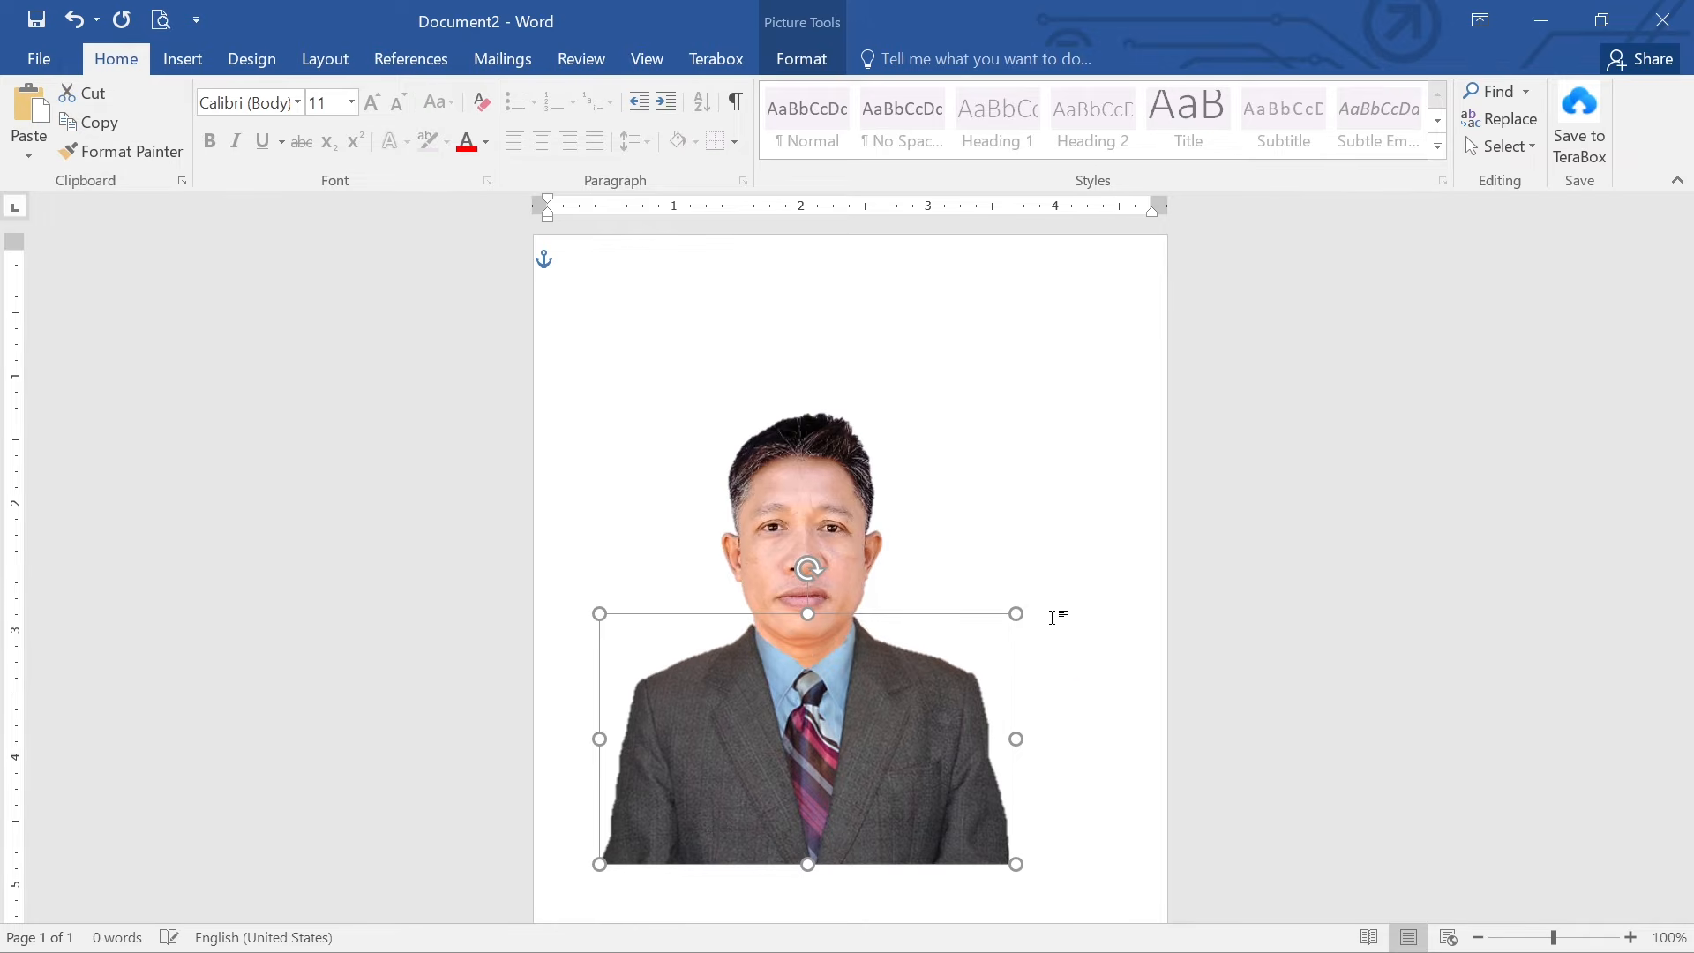
{"action": "key", "text": "Down"}
{"action": "left_click", "coordinate": [1147, 523]}
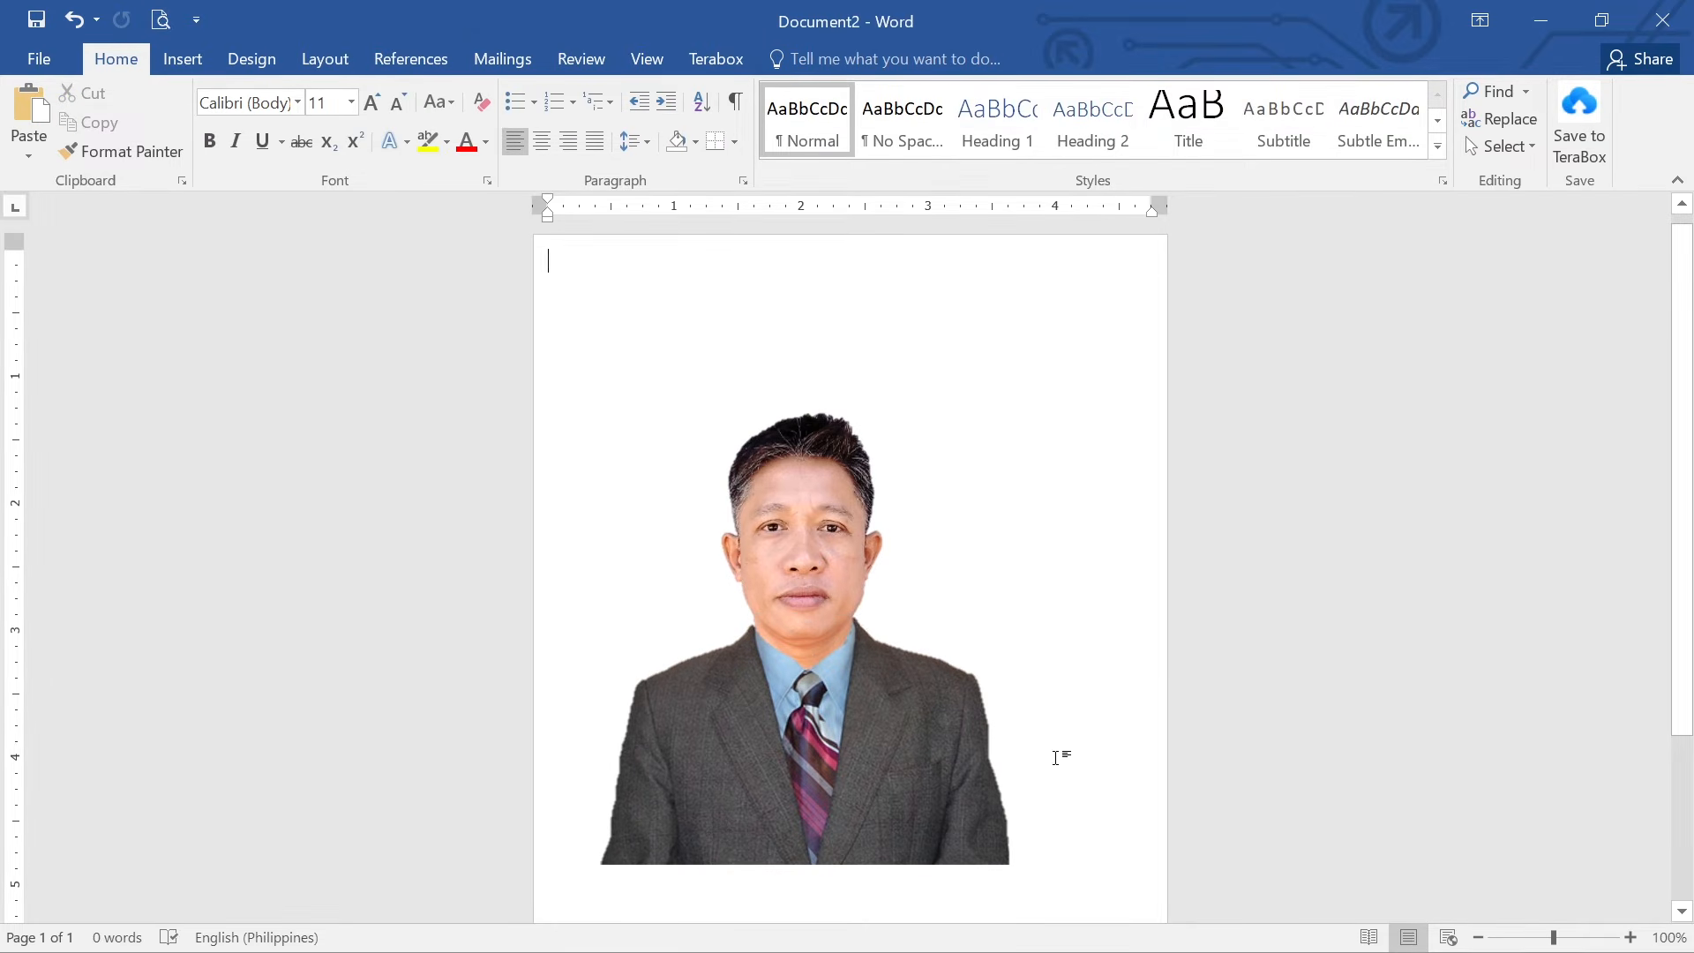
Group the suit and the portrait picture into a single object.
{"action": "left_click", "coordinate": [969, 746]}
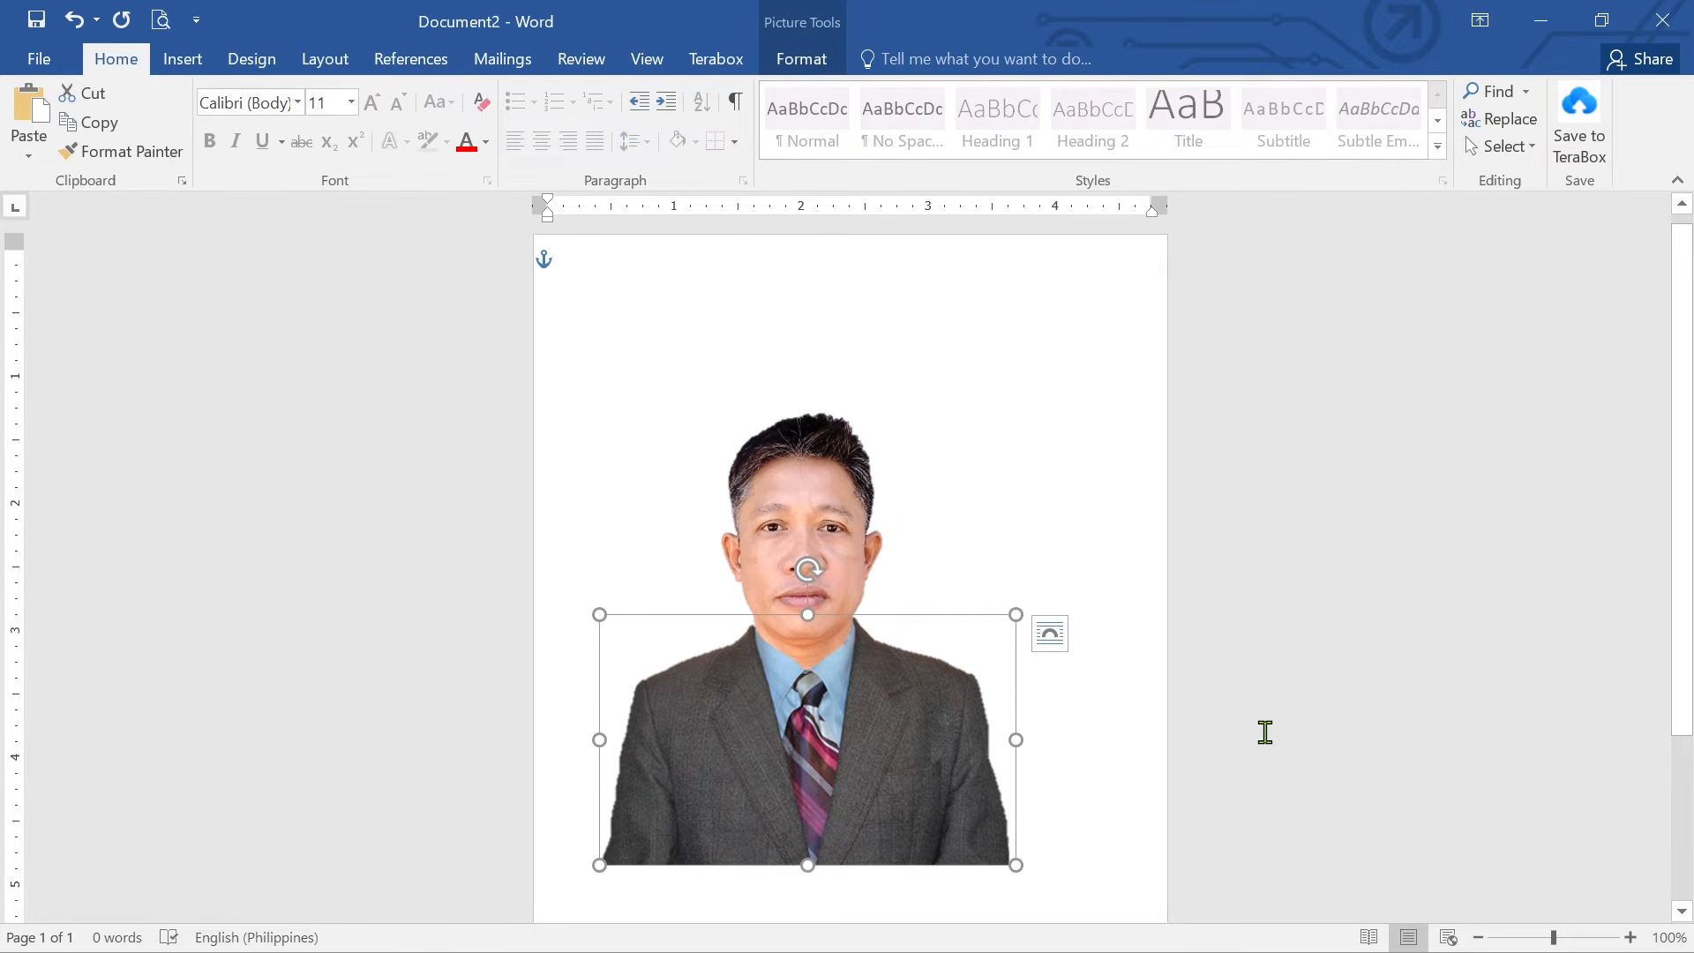
{"action": "left_click", "coordinate": [813, 441], "text": "shift"}
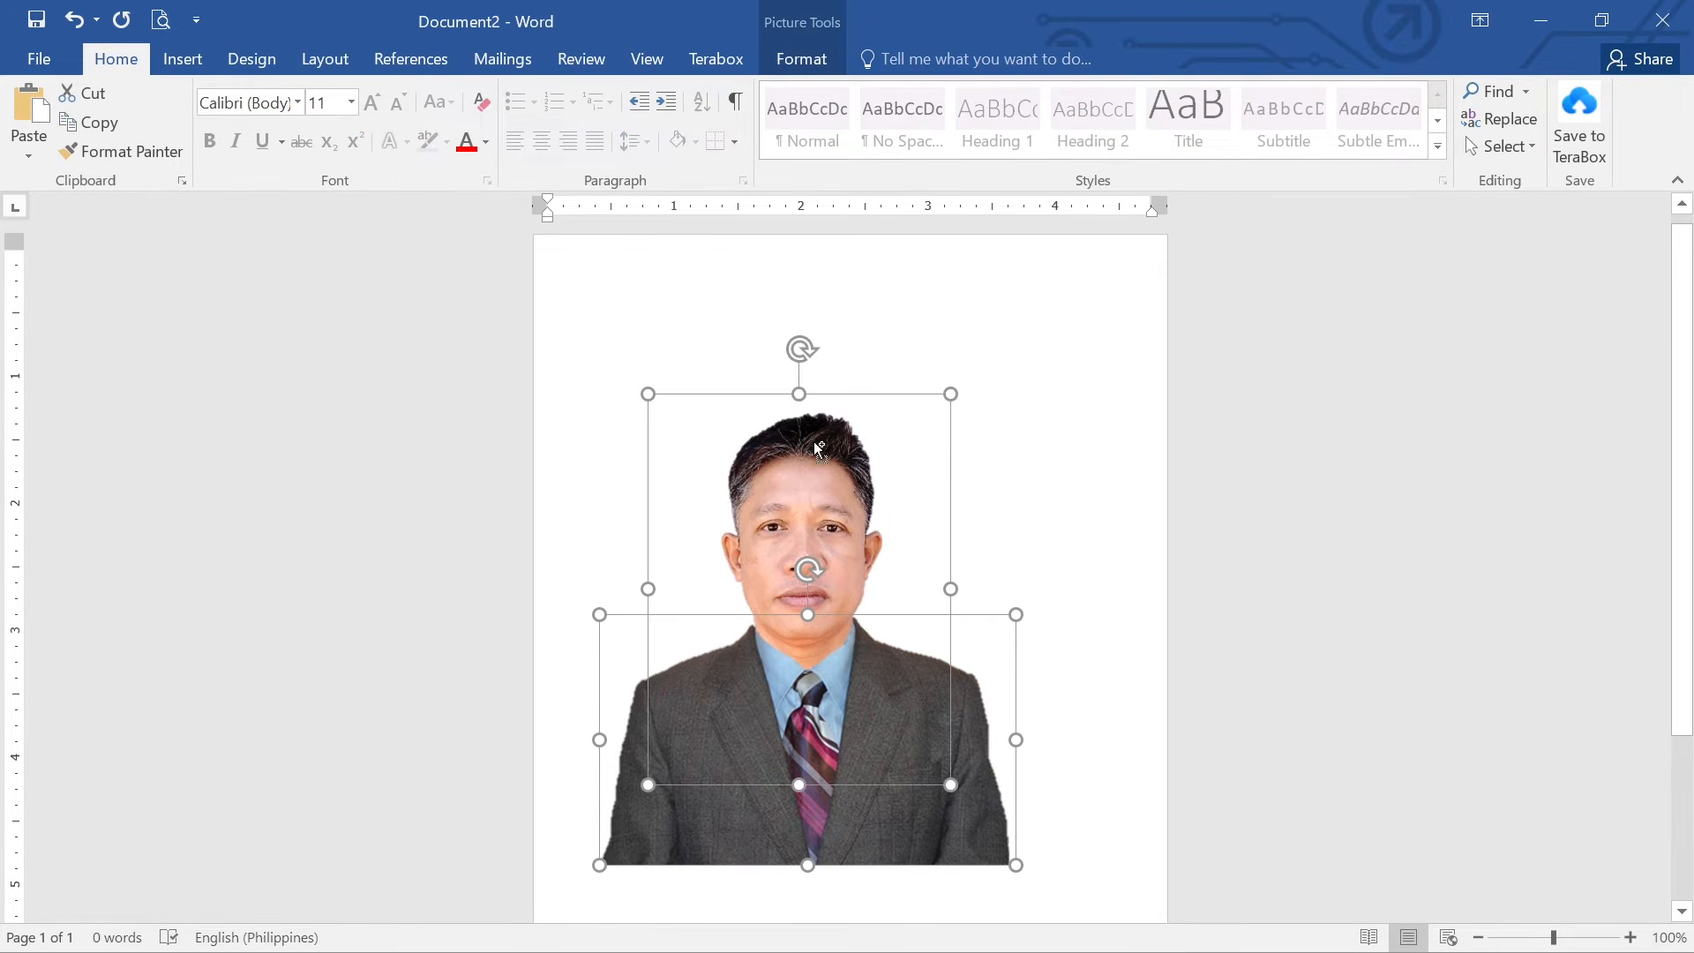
{"action": "right_click", "coordinate": [792, 477]}
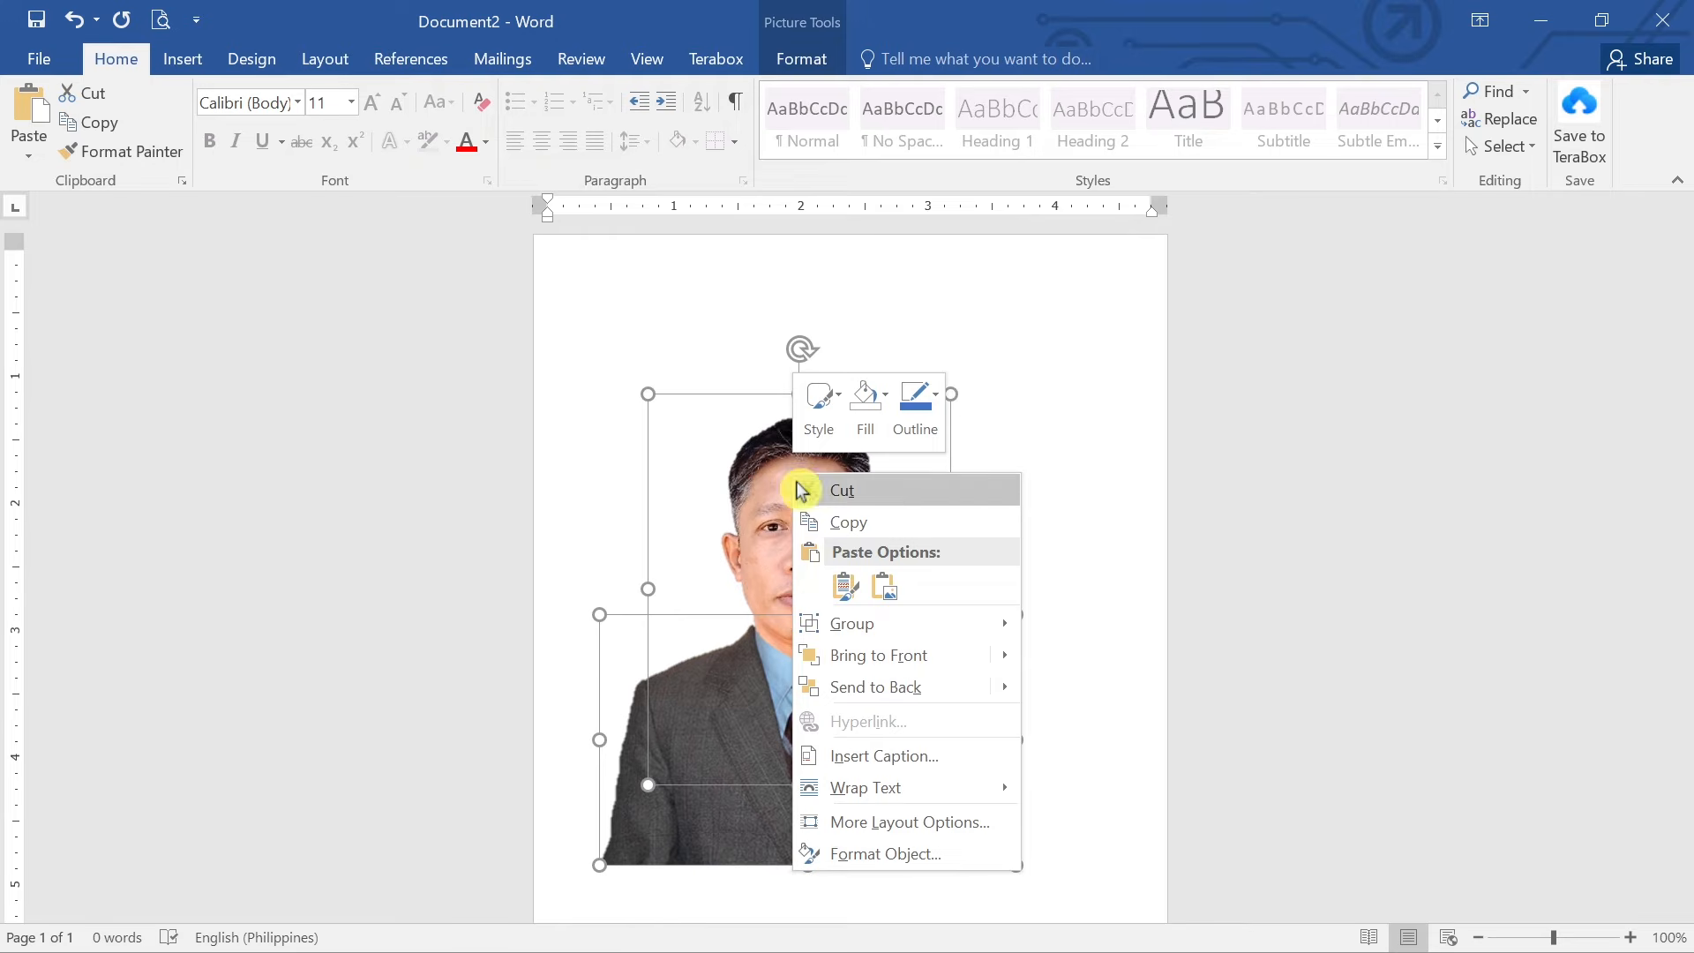
{"action": "mouse_move", "coordinate": [941, 630]}
{"action": "left_click", "coordinate": [1078, 625]}
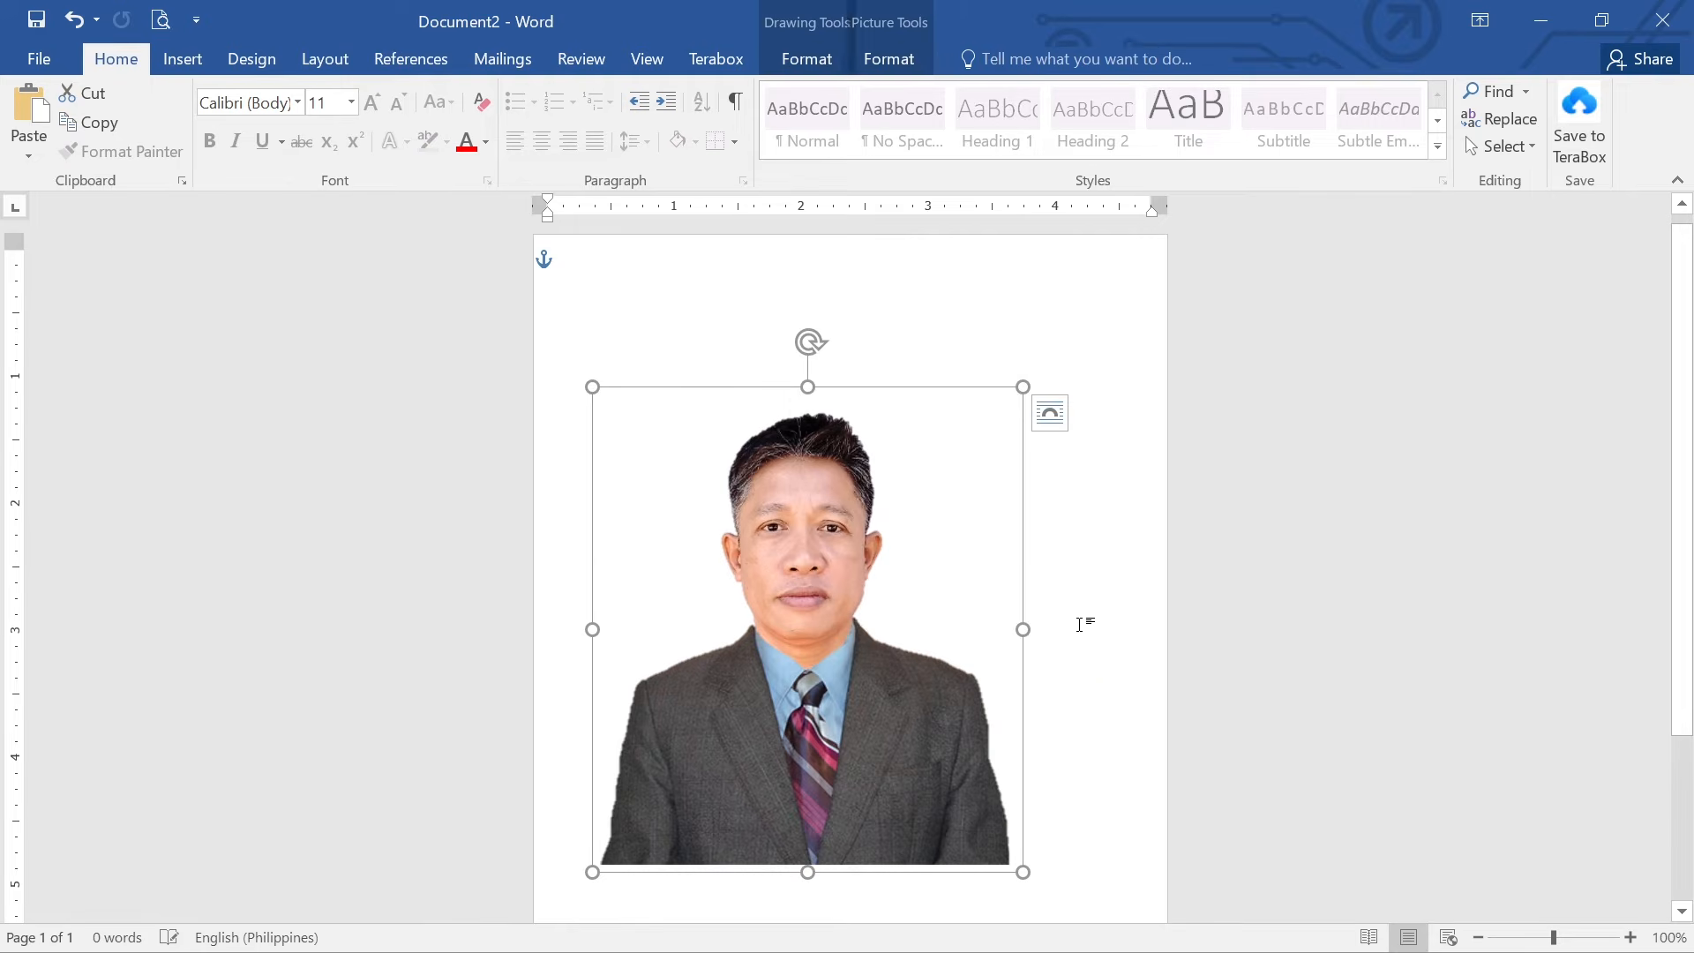
{"action": "left_click", "coordinate": [1244, 665]}
Shrink the grouped photo from its upper right corner towards the lower left part of the page.
{"action": "left_click", "coordinate": [827, 477]}
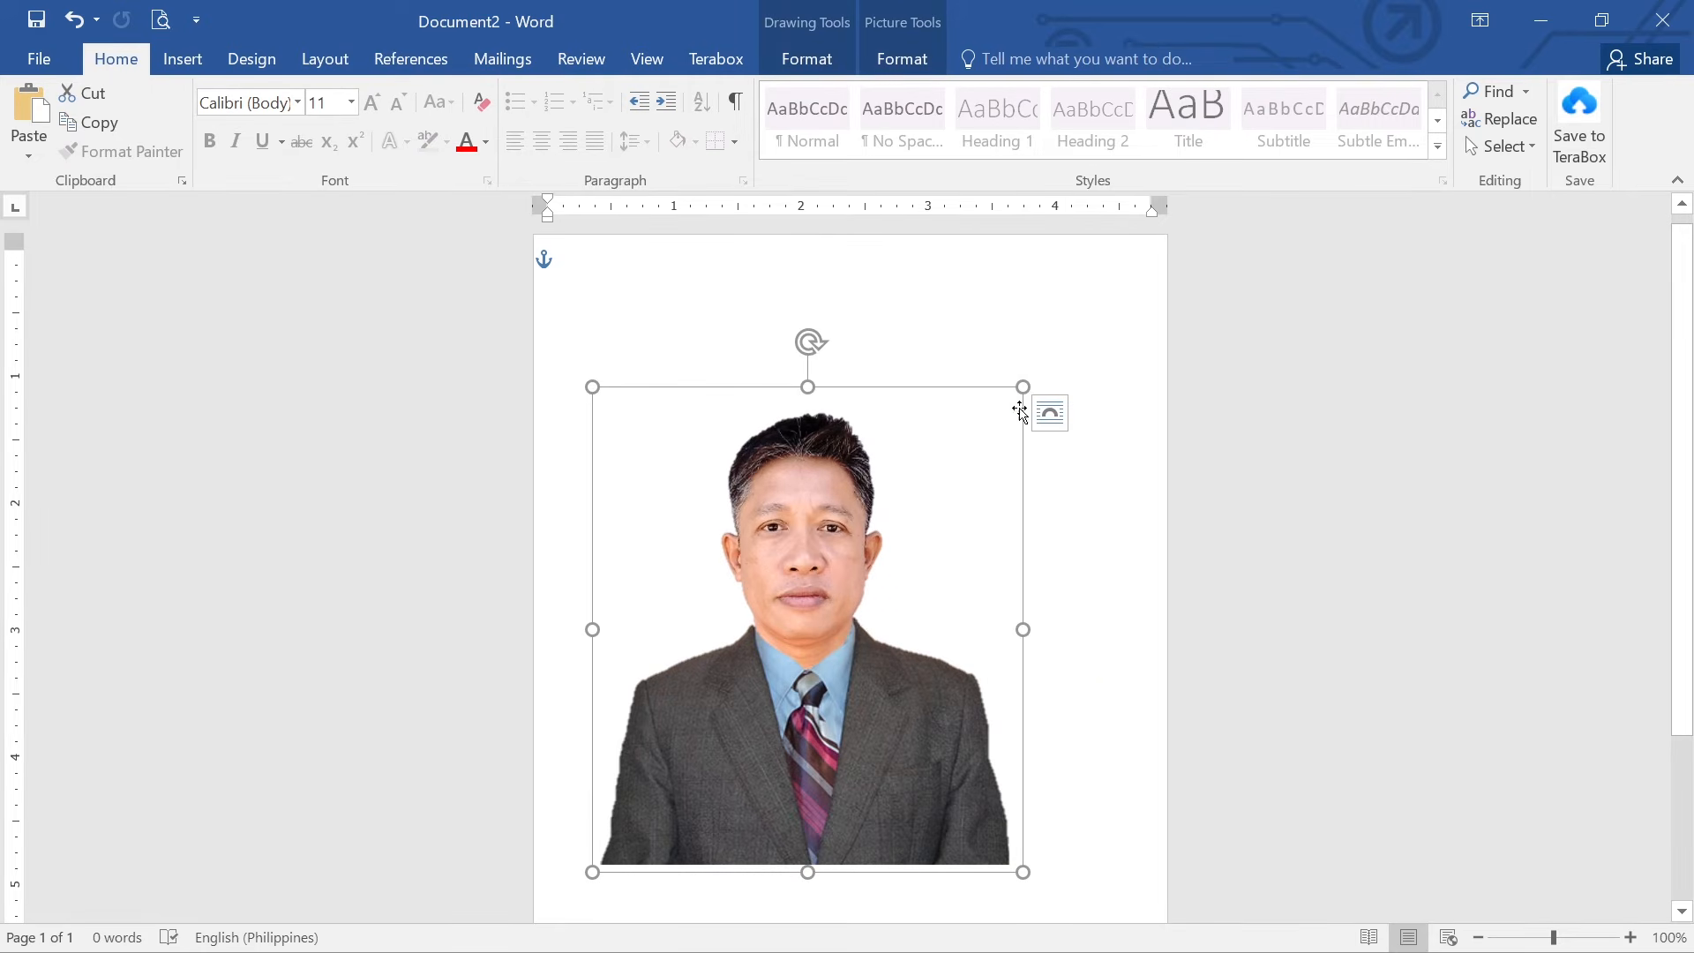
{"action": "left_click_drag", "start_coordinate": [1022, 387], "coordinate": [853, 580]}
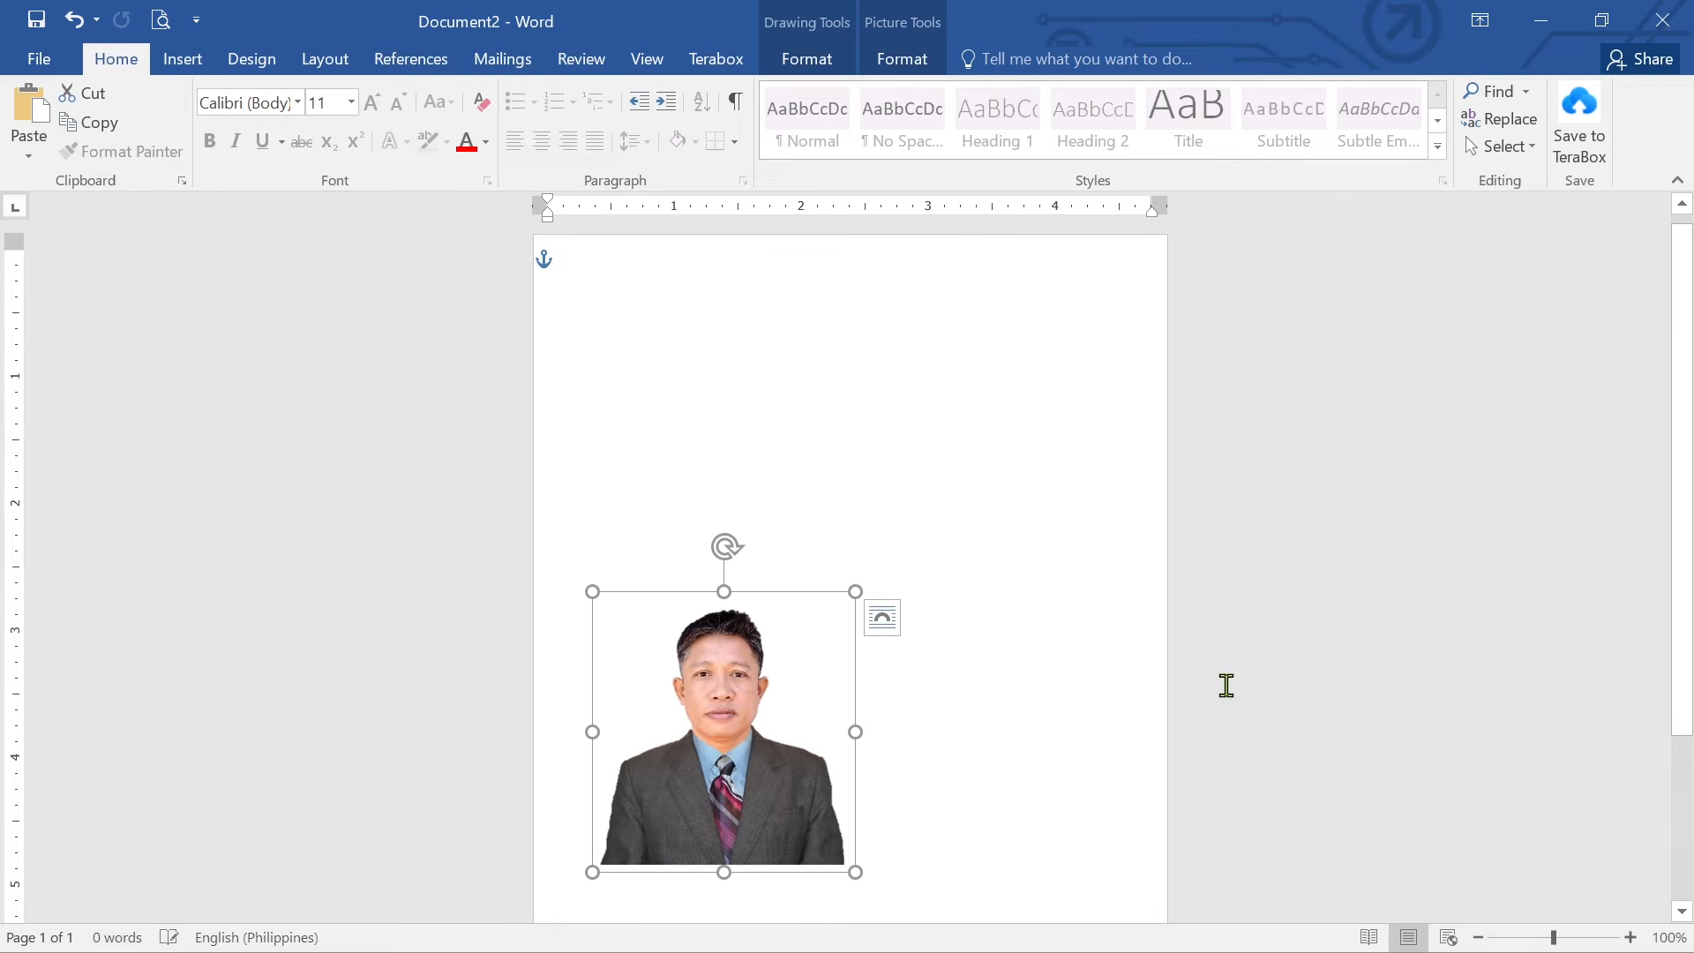
{"action": "left_click", "coordinate": [1225, 685]}
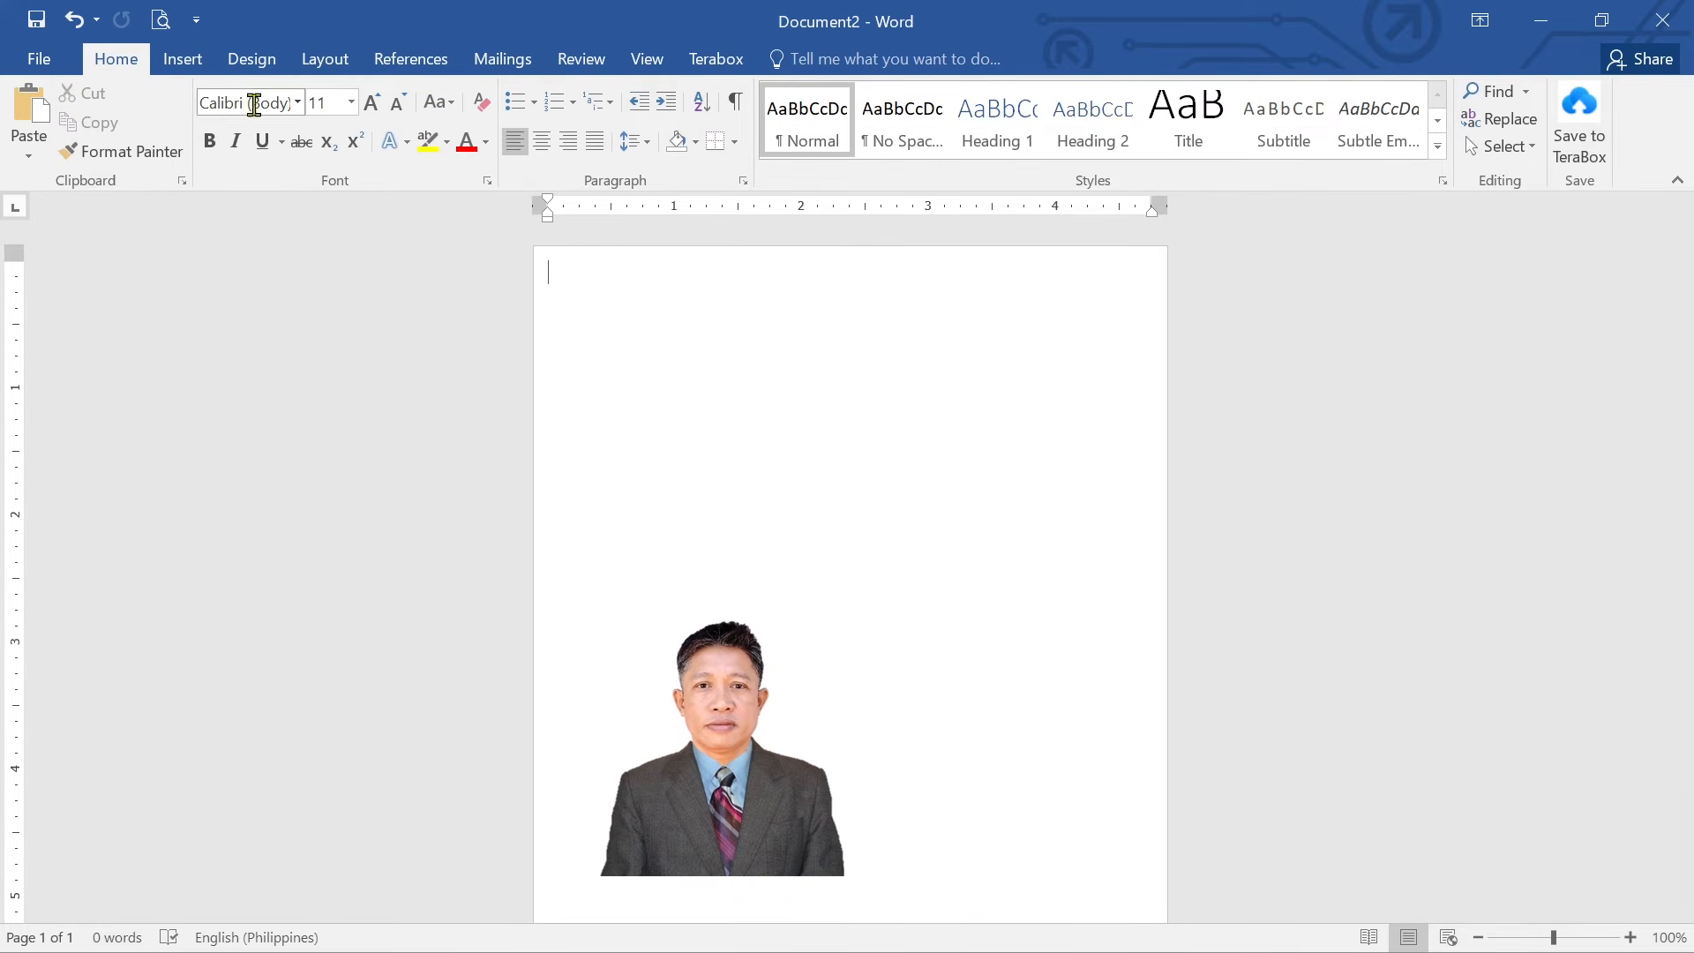
Draw a rectangle about 2.15" high and 1.68" wide in the empty area above the grouped photo.
{"action": "left_click", "coordinate": [182, 61]}
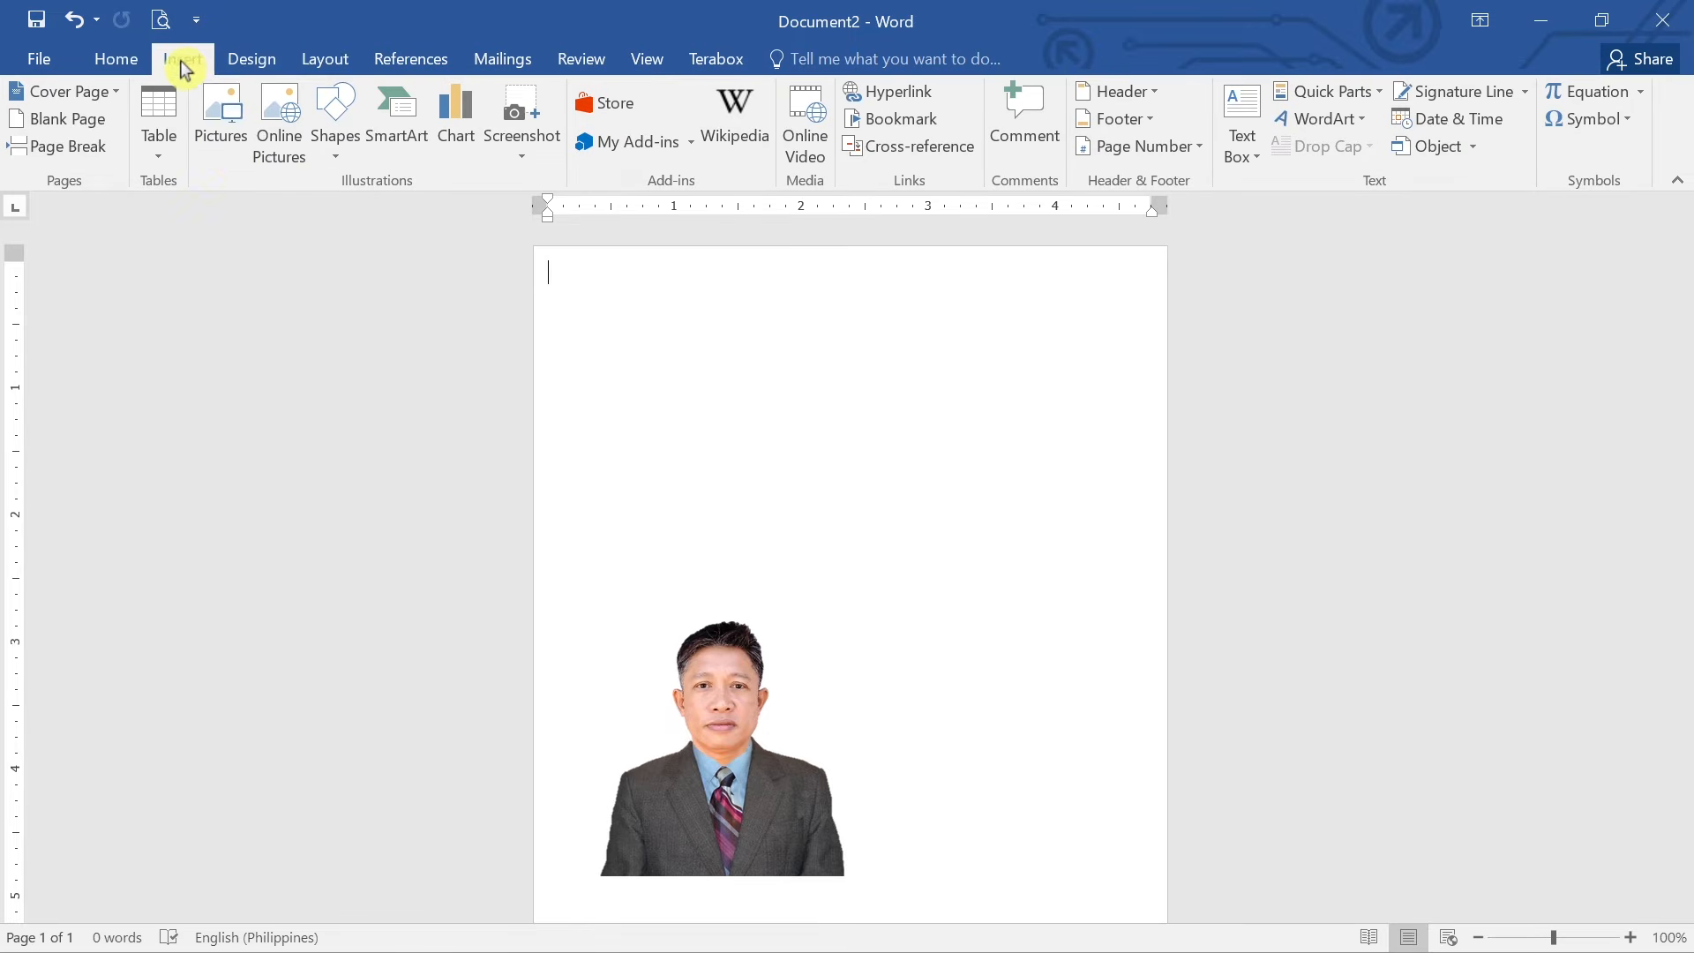
{"action": "left_click", "coordinate": [333, 157]}
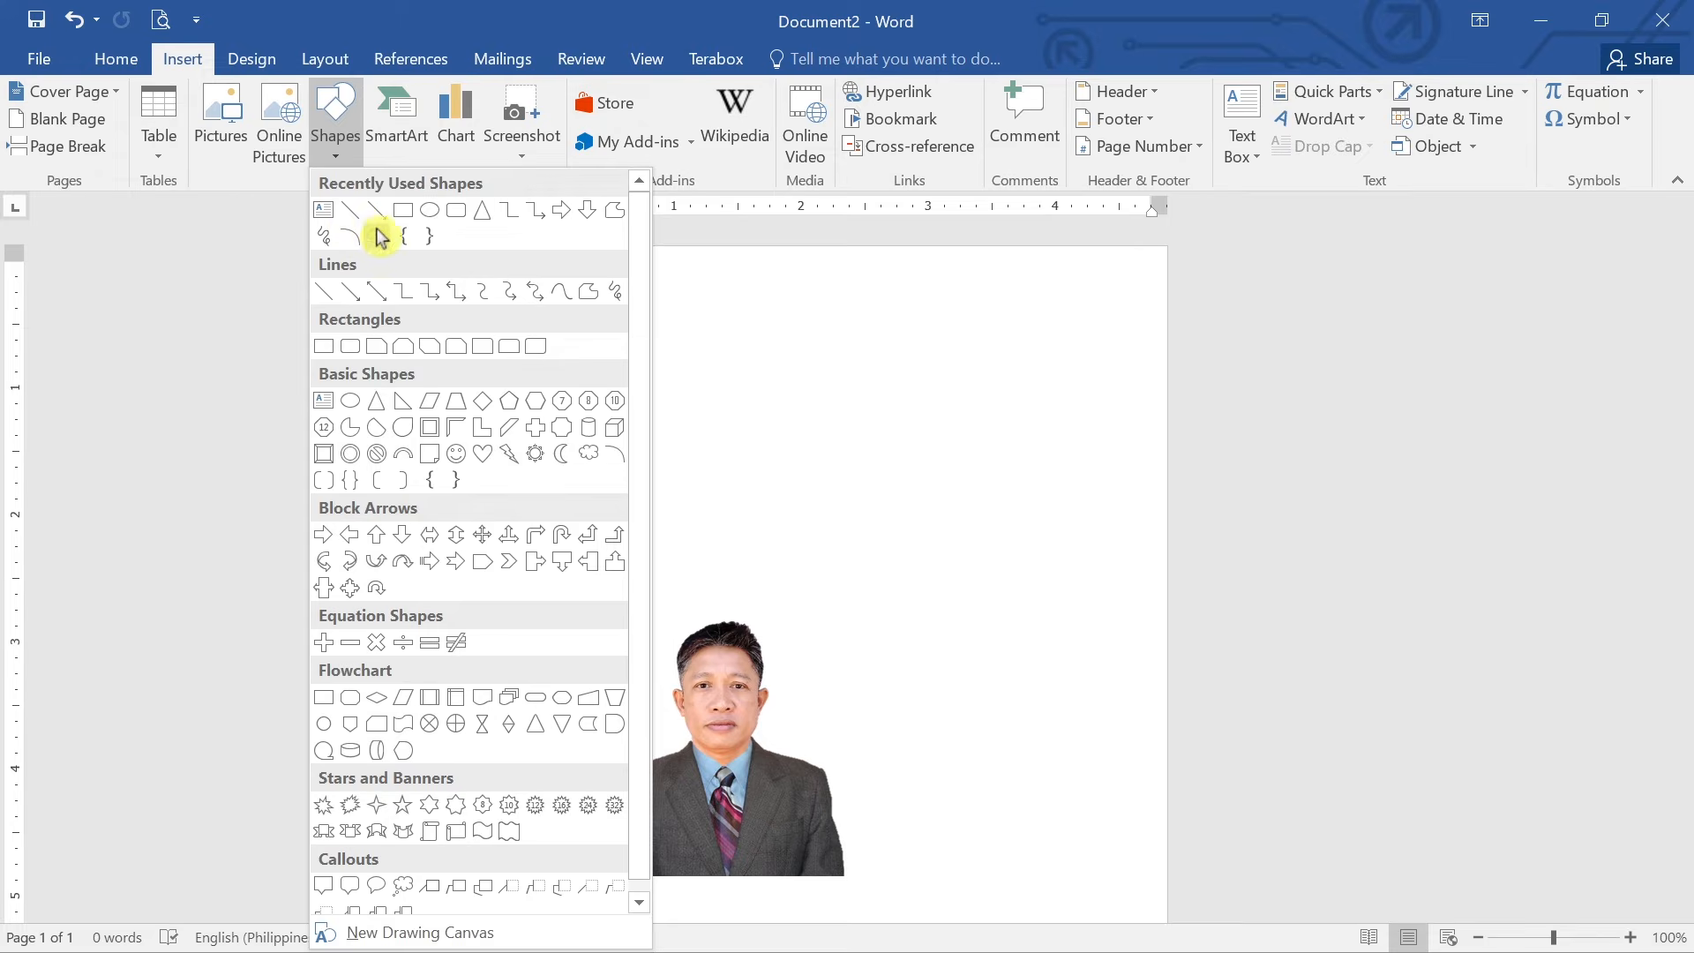
{"action": "left_click", "coordinate": [403, 210]}
{"action": "mouse_move", "coordinate": [777, 319]}
{"action": "left_mouse_down"}
{"action": "mouse_move", "coordinate": [1009, 594]}
{"action": "mouse_move", "coordinate": [990, 590]}
{"action": "left_mouse_up"}
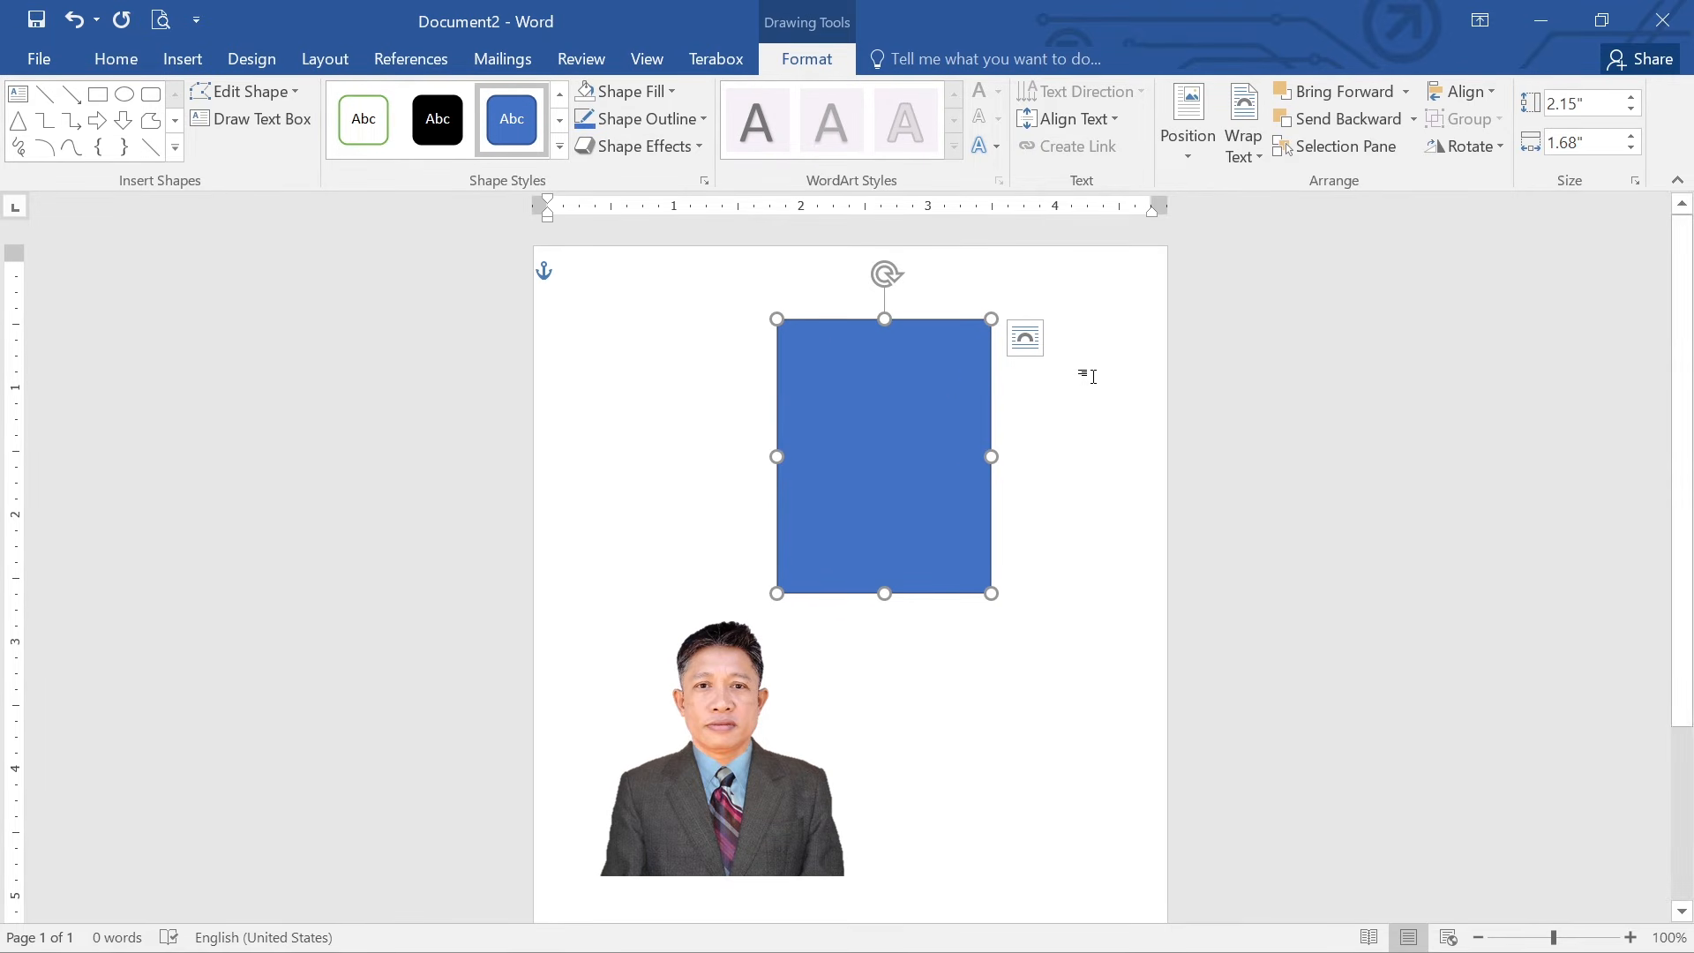
Set the rectangle's height to 1.77" and its width to 1.37".
{"action": "left_click", "coordinate": [1597, 103]}
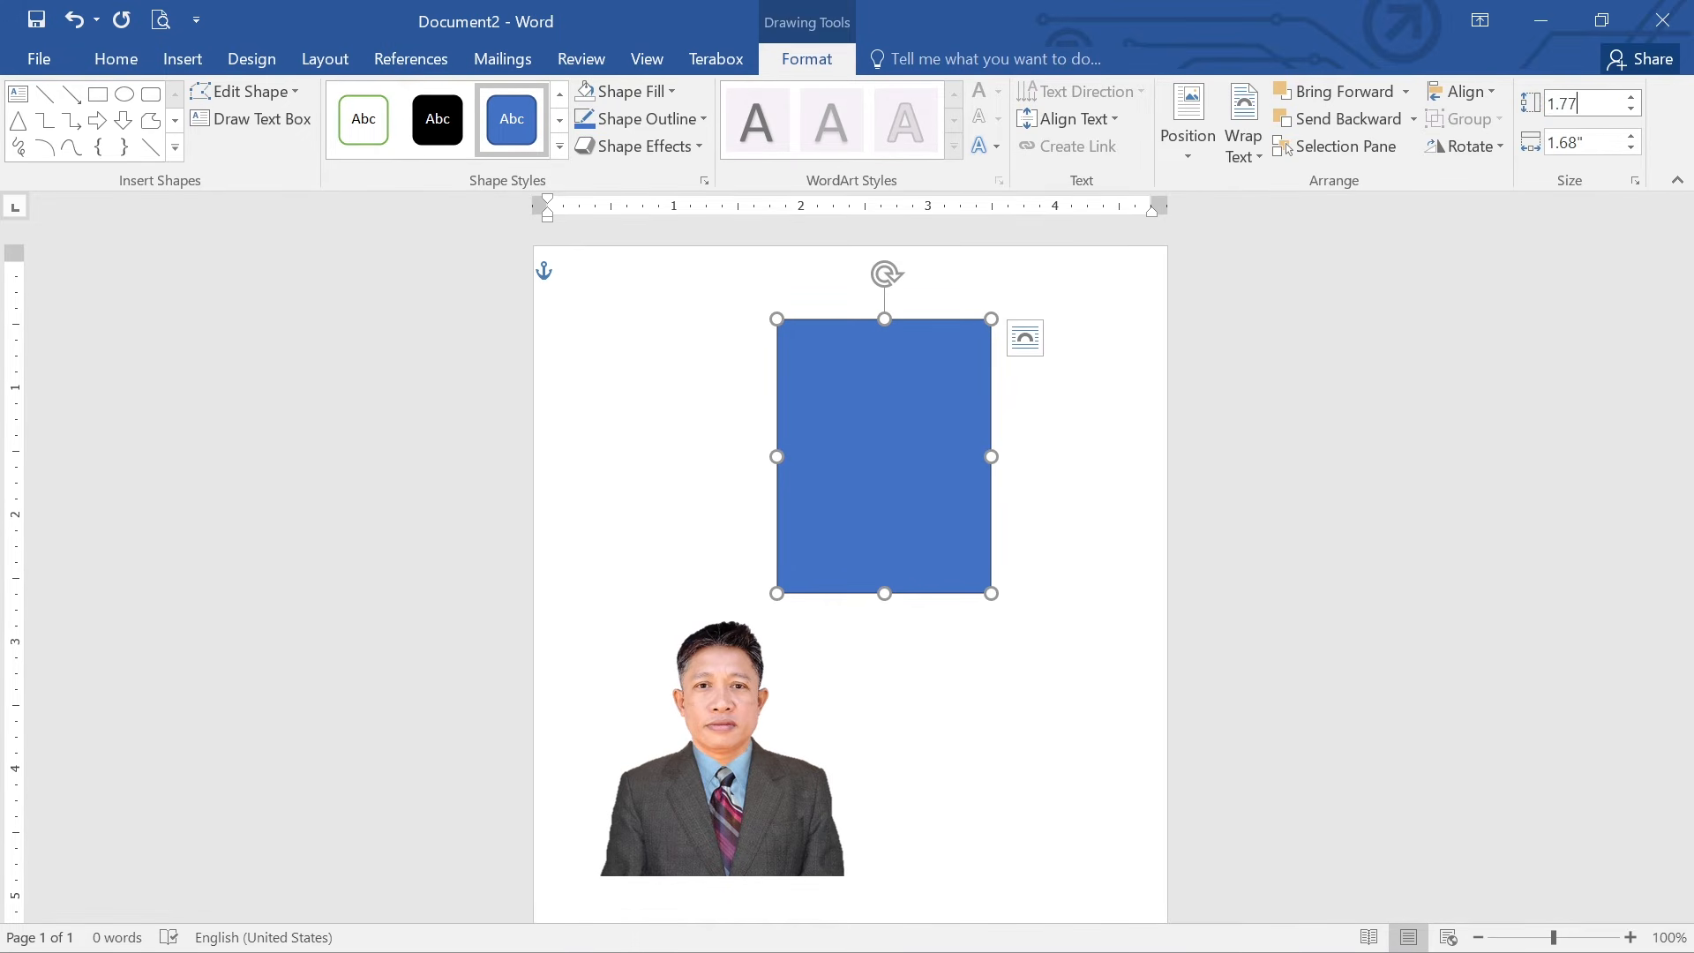
{"action": "left_click", "coordinate": [1593, 141]}
{"action": "type", "text": "1.37"}
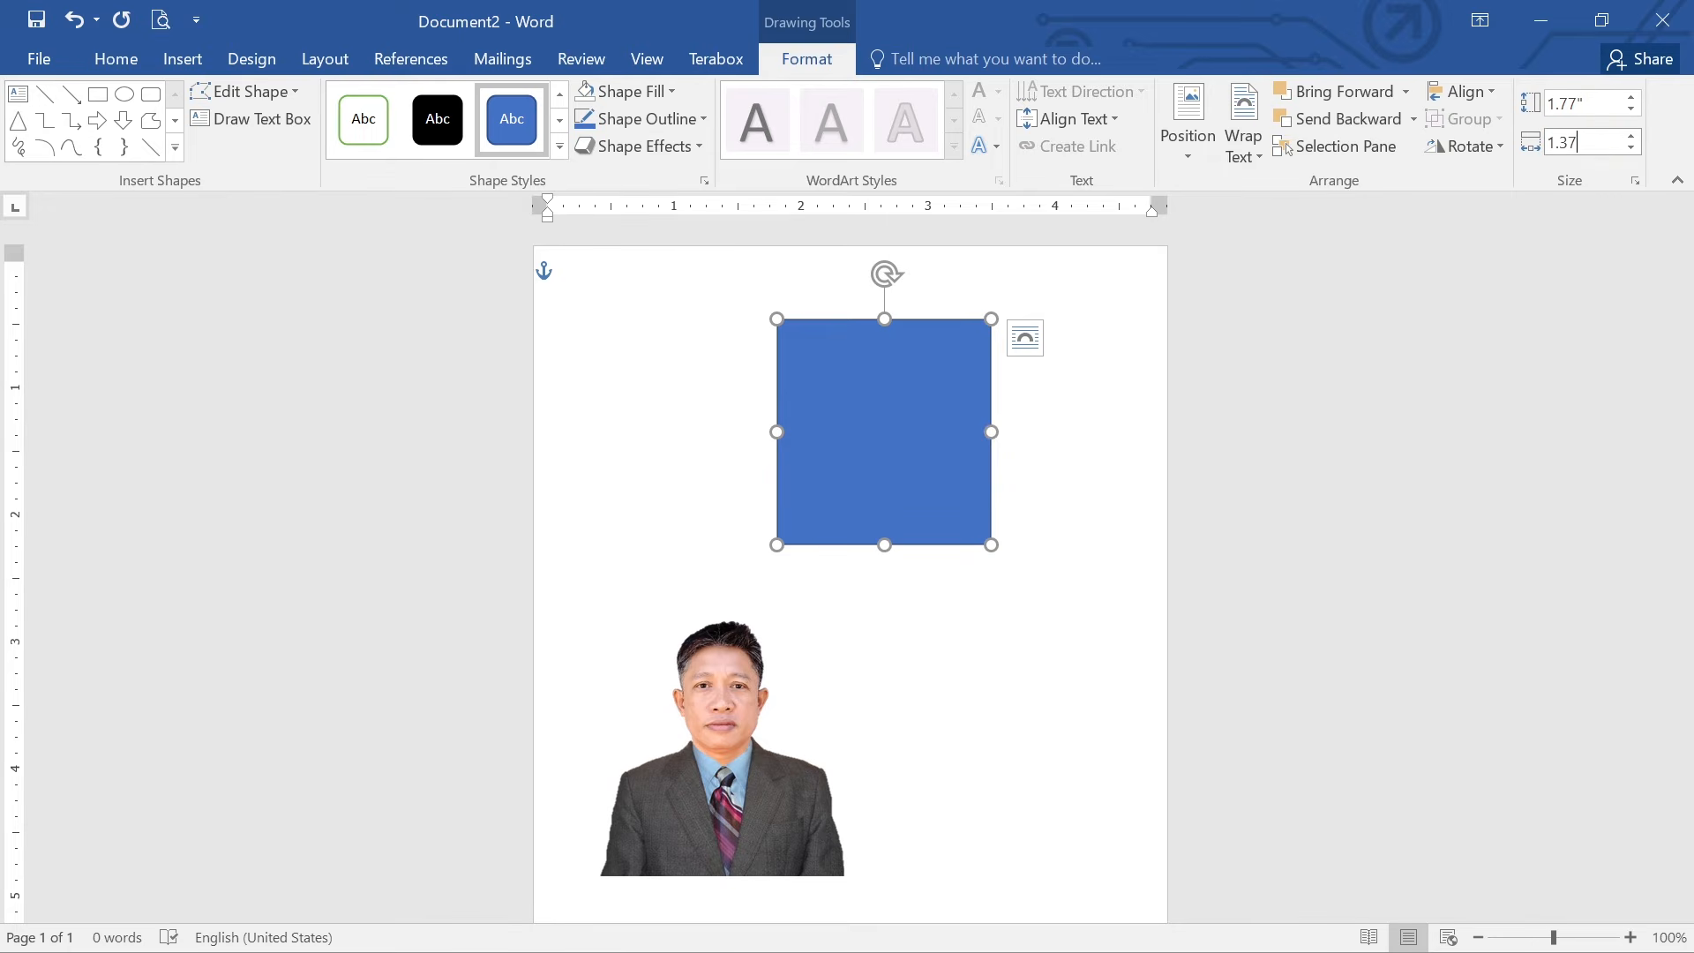
{"action": "left_click", "coordinate": [1509, 342]}
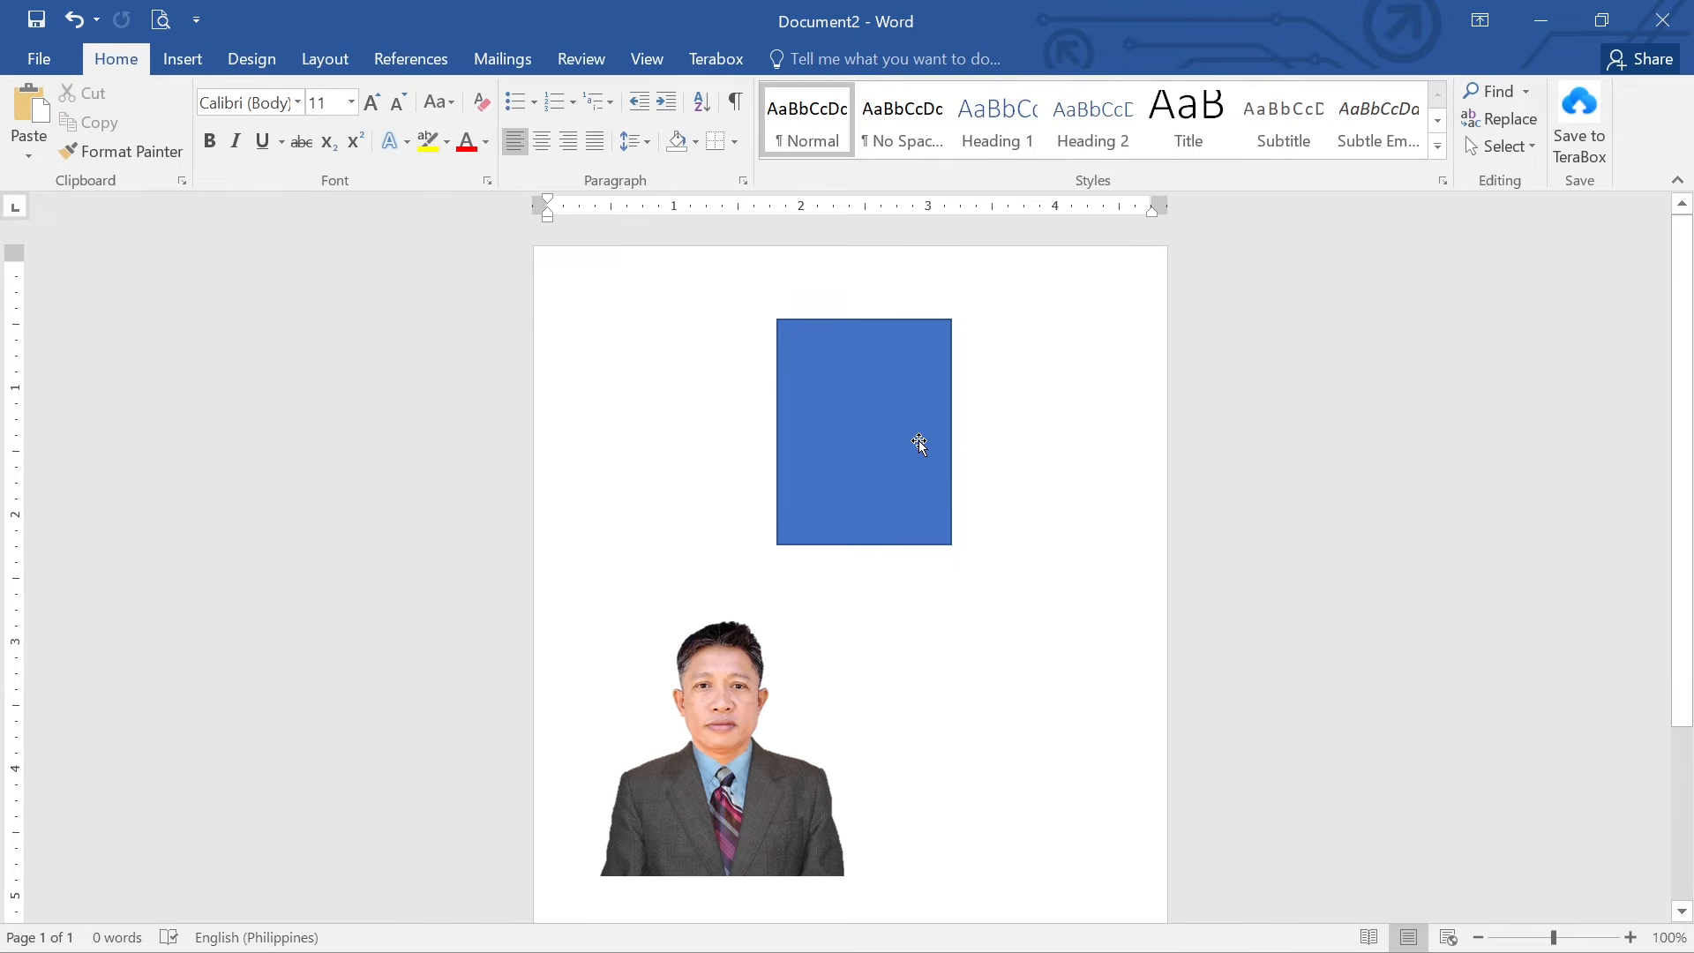
Remove the rectangle's fill and set its outline weight to ¼ pt.
{"action": "left_click", "coordinate": [892, 448]}
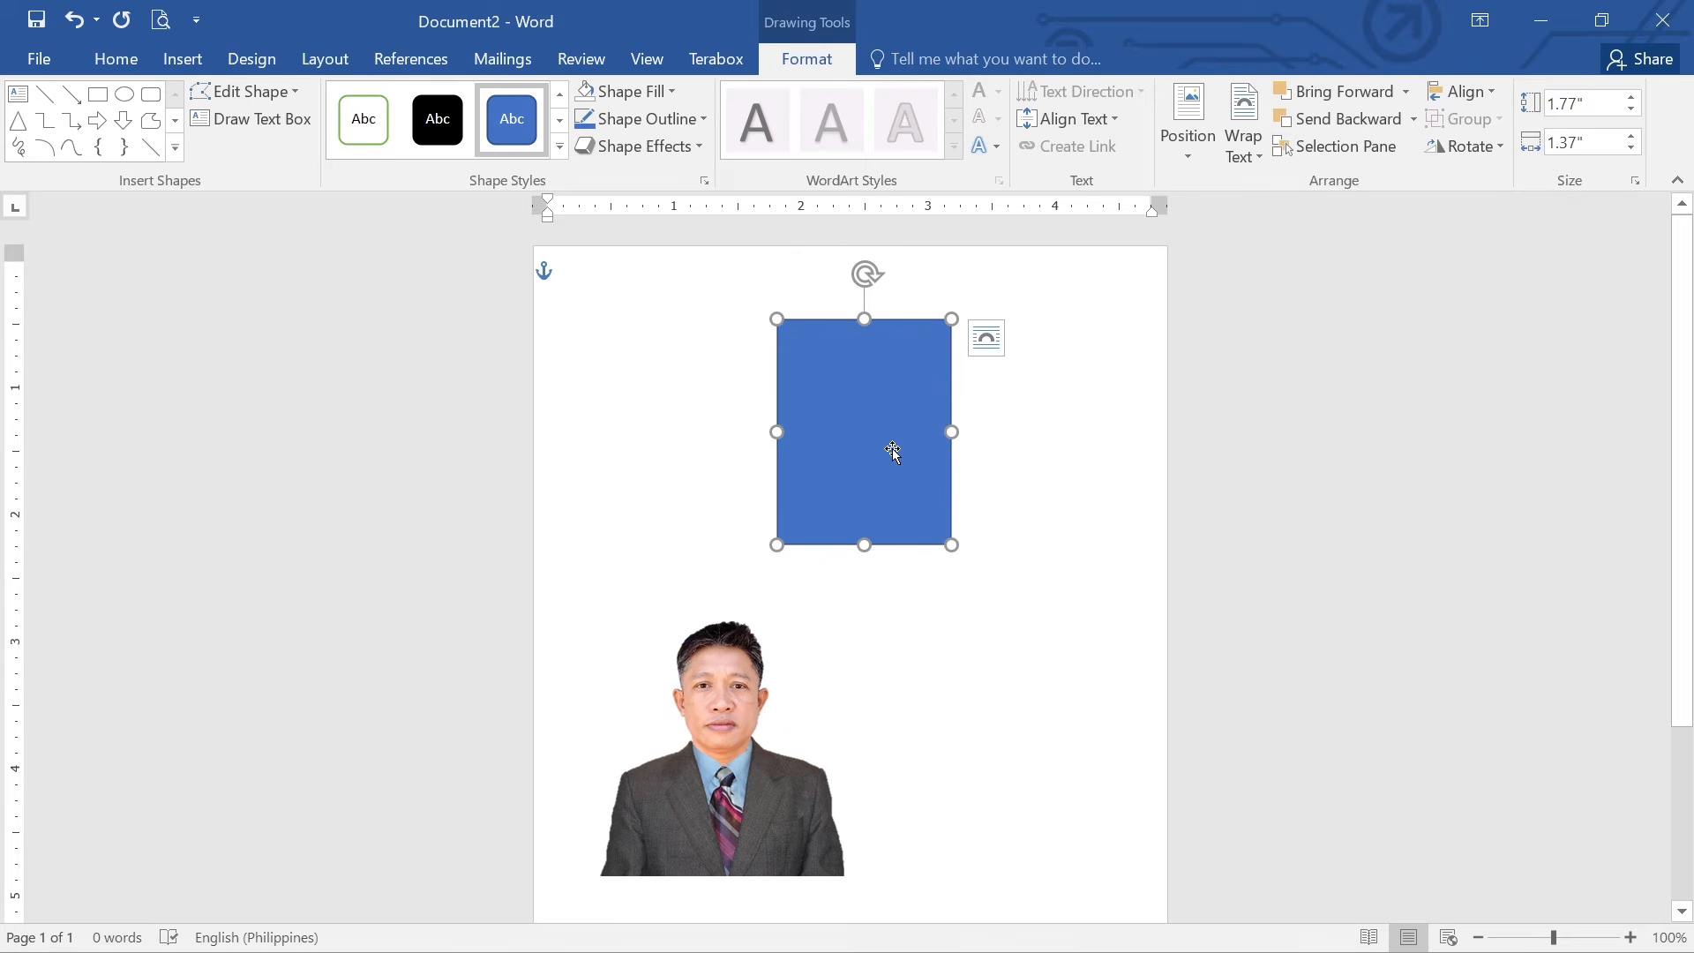
{"action": "left_click", "coordinate": [670, 91]}
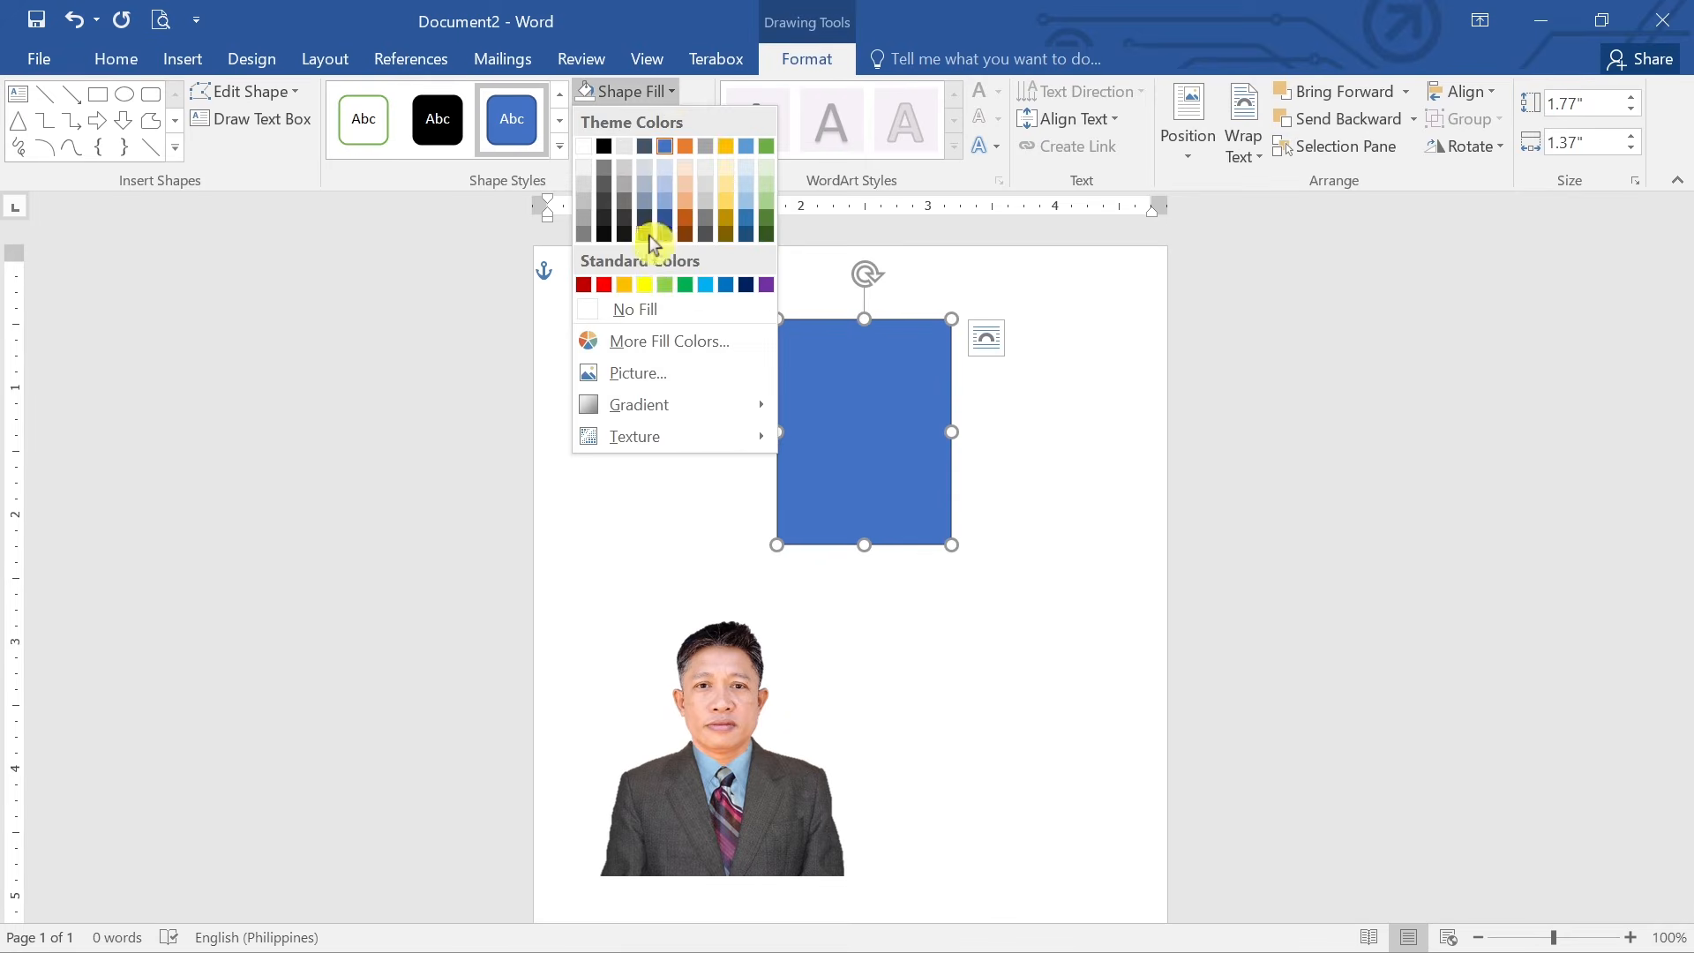
{"action": "left_click", "coordinate": [648, 312]}
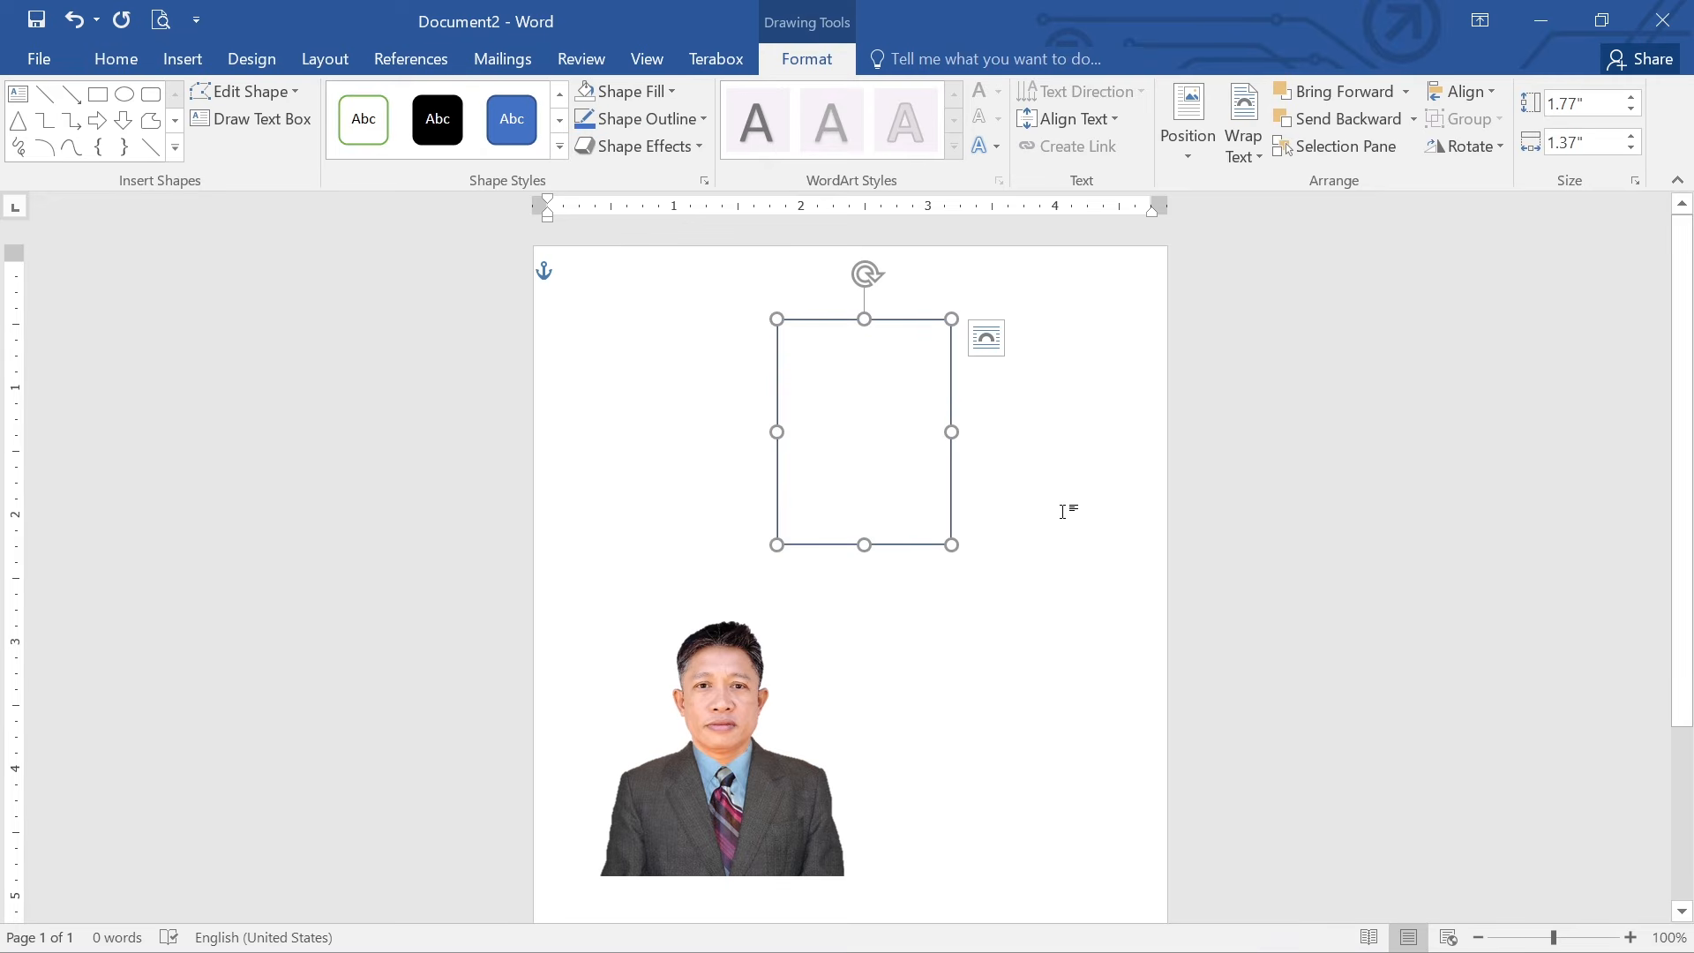
{"action": "left_click", "coordinate": [697, 120]}
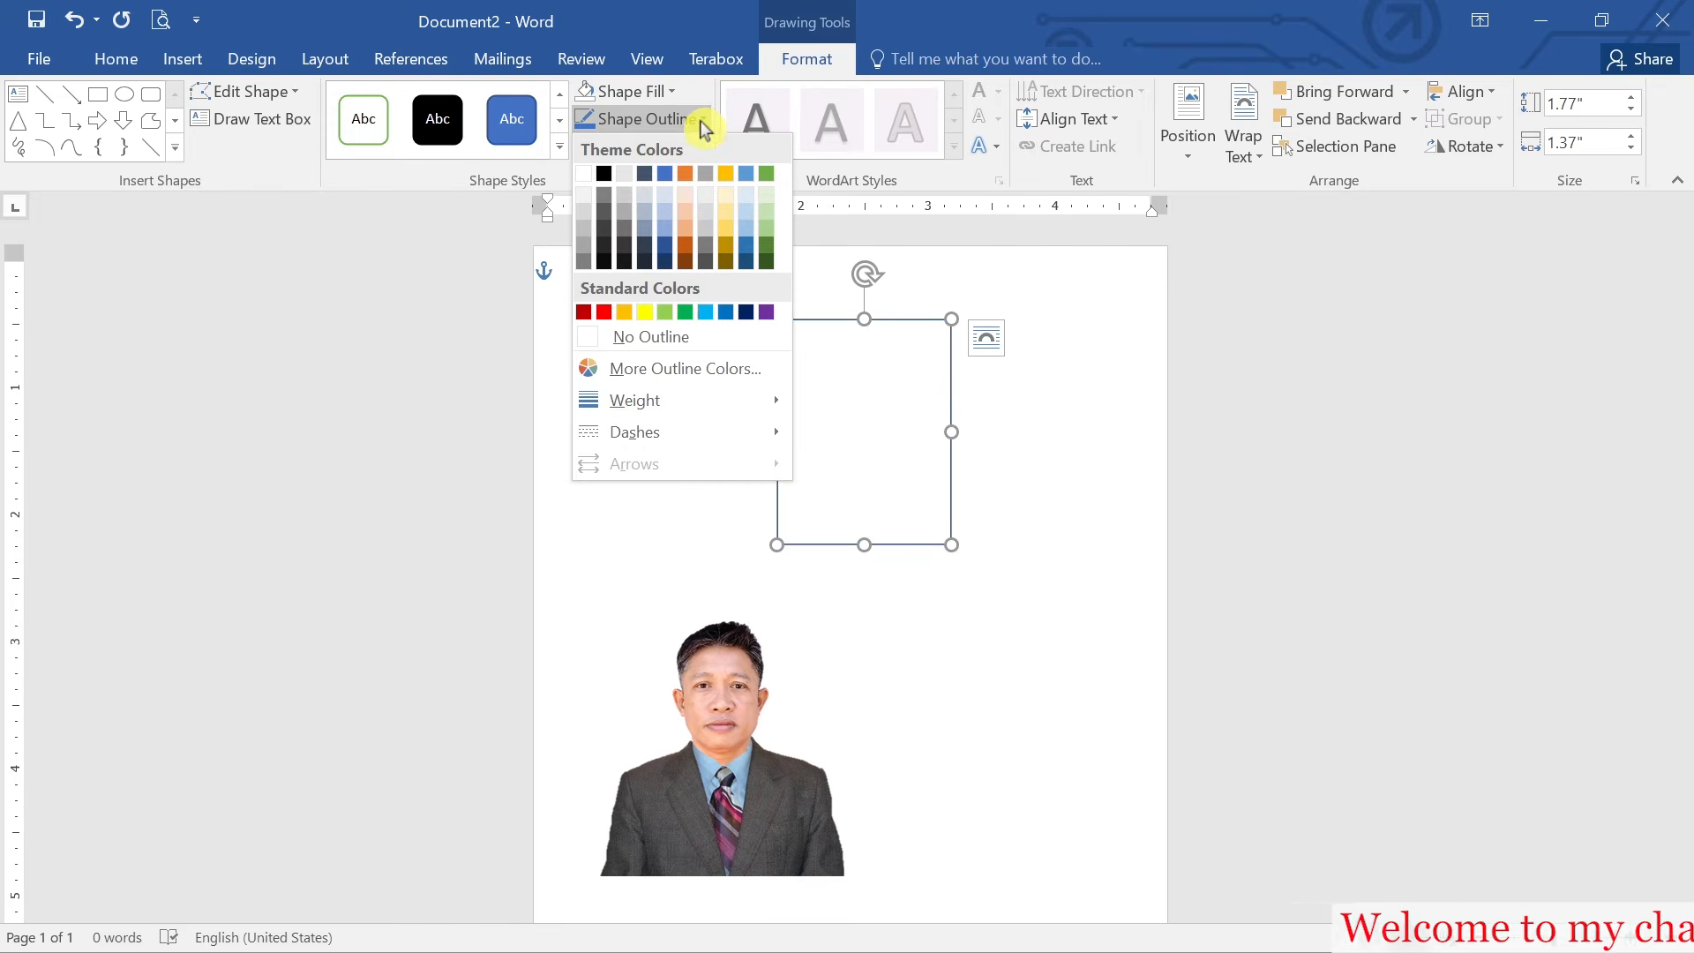
{"action": "mouse_move", "coordinate": [650, 401]}
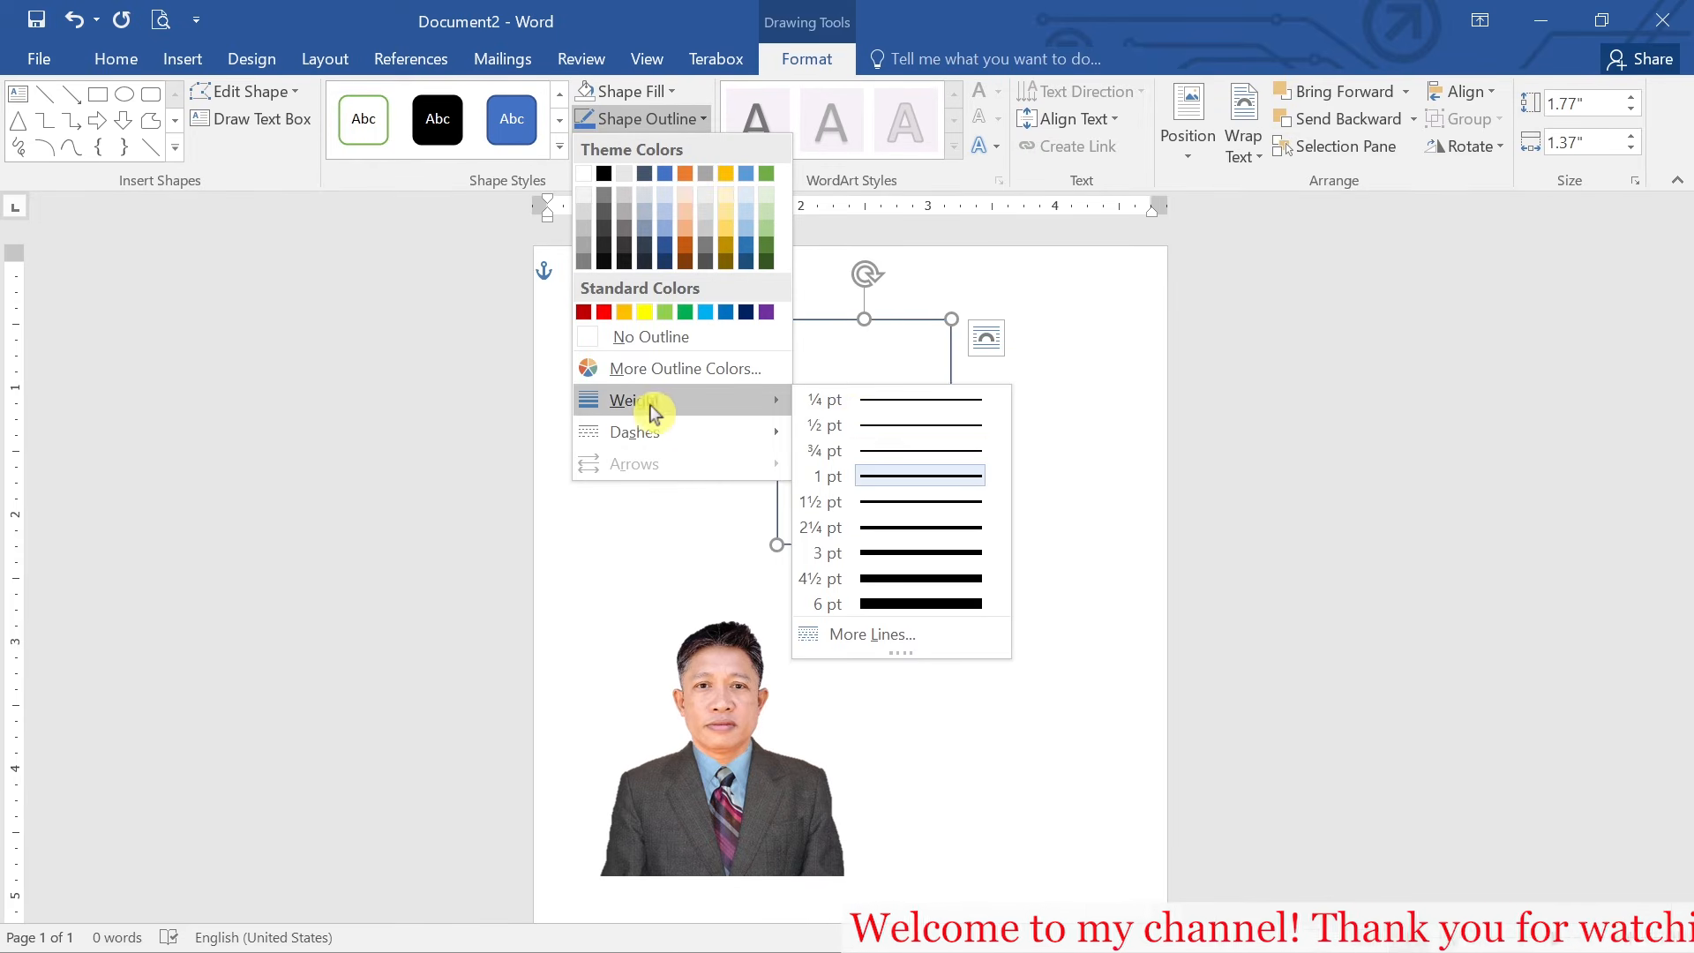
{"action": "left_click", "coordinate": [918, 404]}
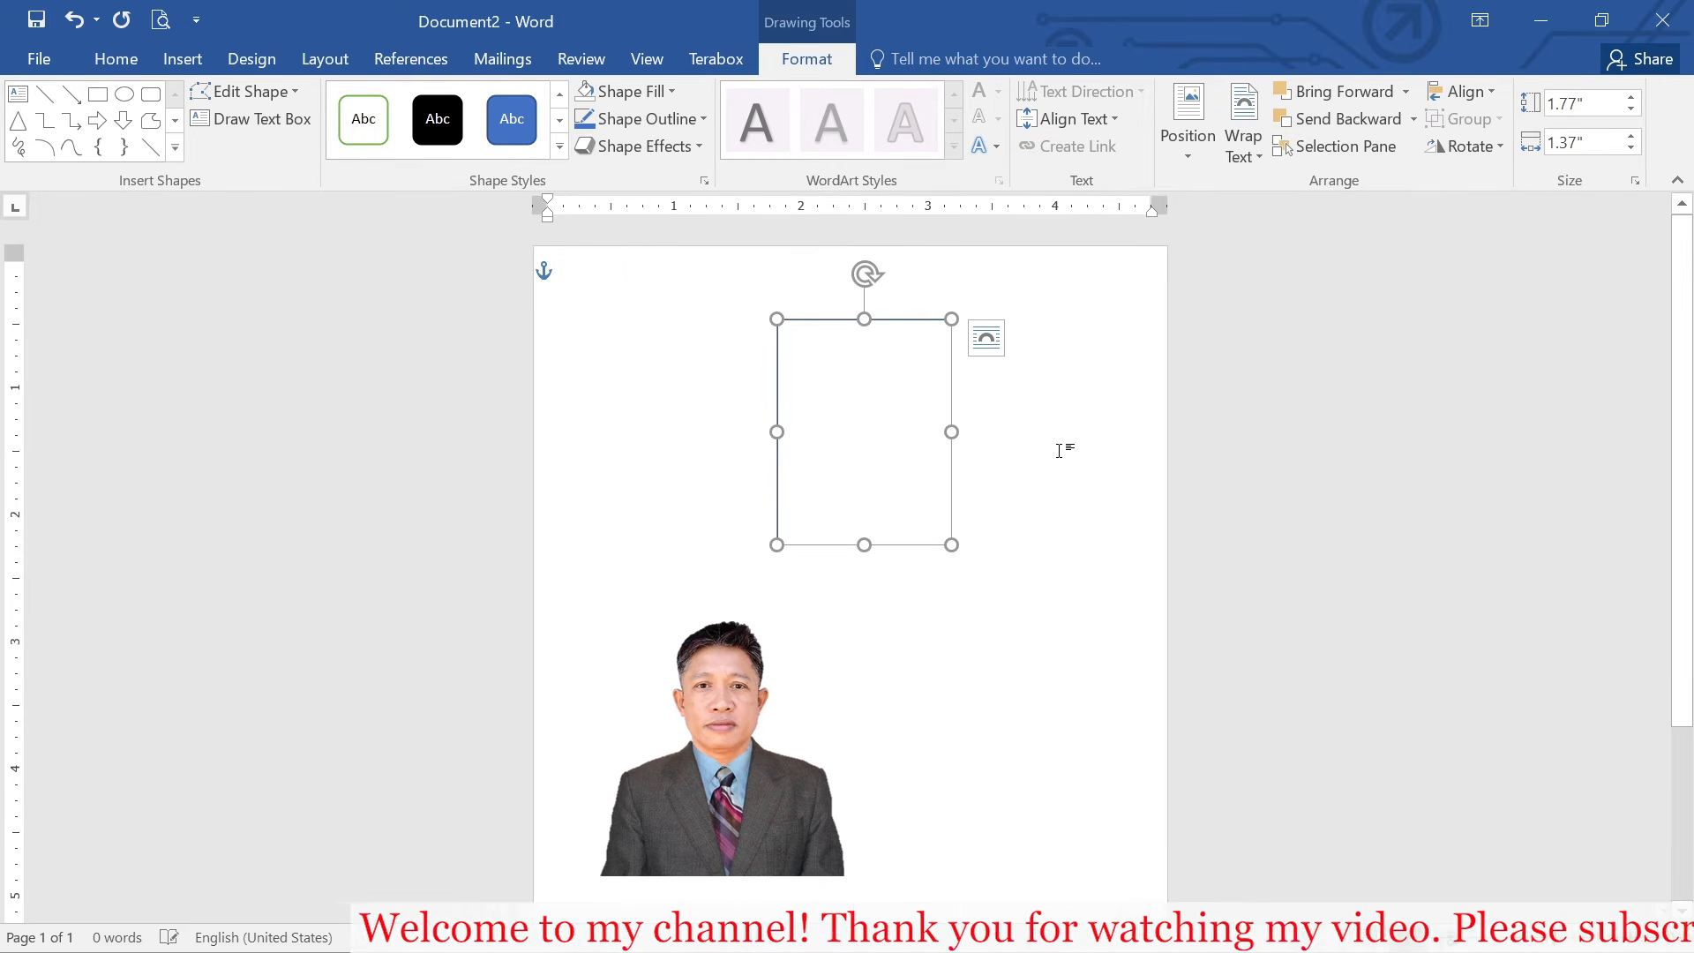
{"action": "left_click", "coordinate": [1074, 458]}
Move the grouped photo over the rectangle and resize it so the head and upper suit fill the frame.
{"action": "scroll", "coordinate": [942, 635], "scroll_direction": "down", "scroll_amount": 4}
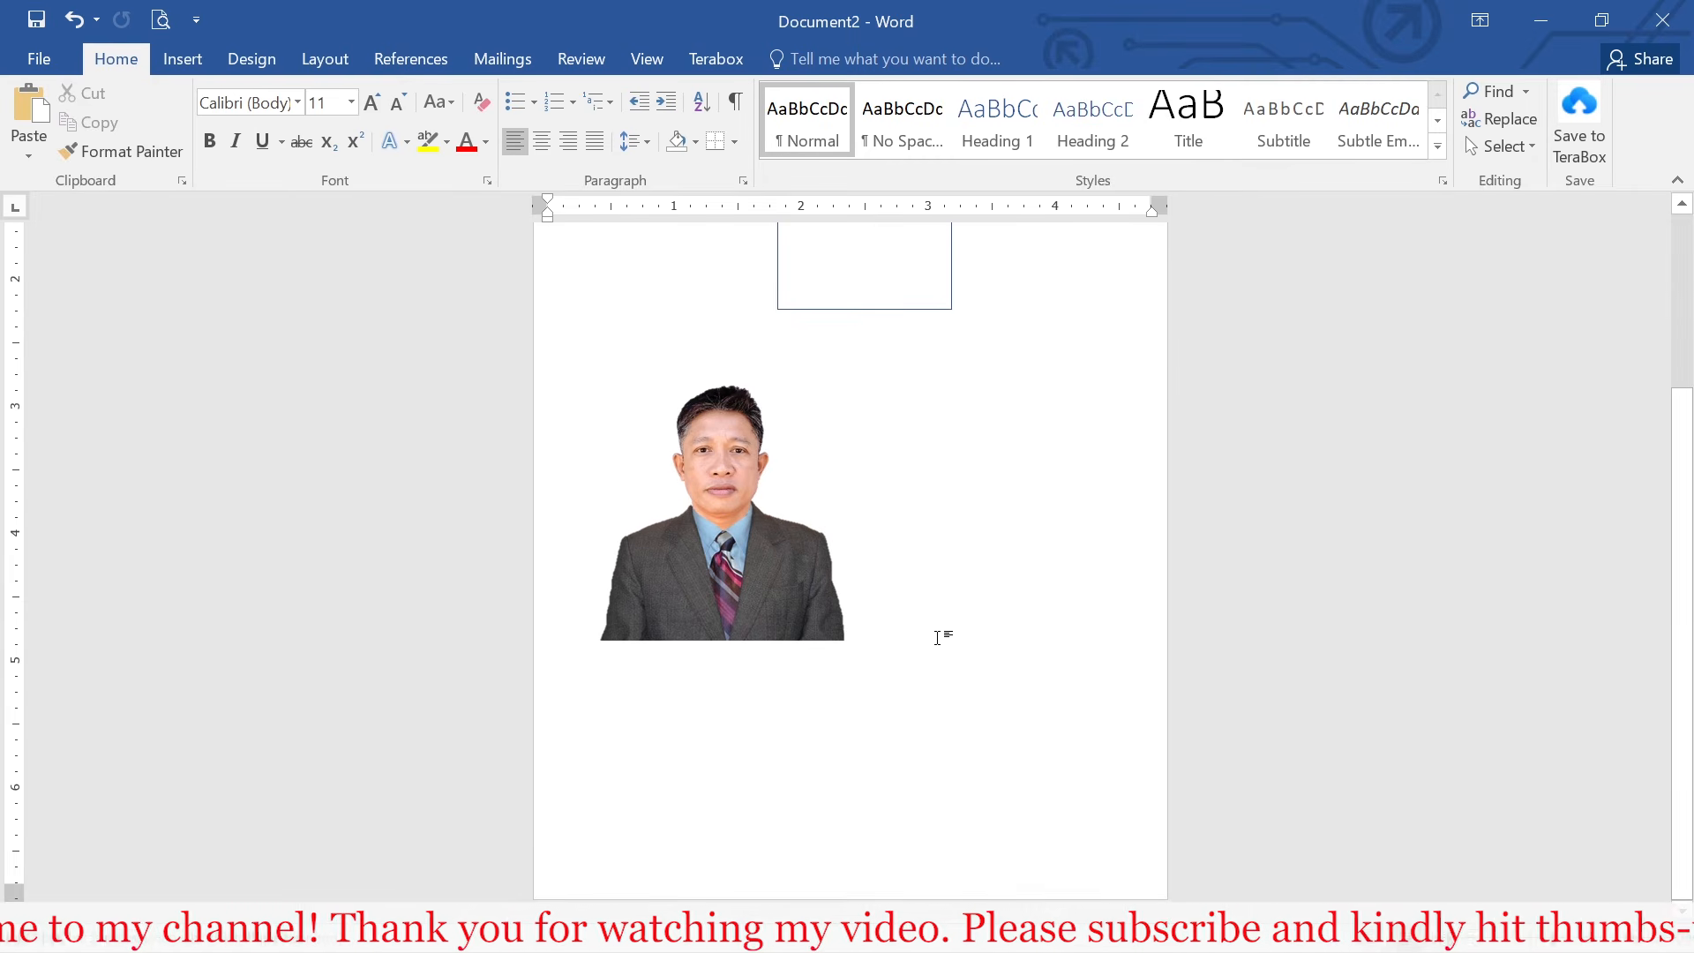
{"action": "scroll", "coordinate": [874, 698], "scroll_direction": "up", "scroll_amount": 3}
{"action": "mouse_move", "coordinate": [817, 755]}
{"action": "left_mouse_down"}
{"action": "mouse_move", "coordinate": [979, 492]}
{"action": "mouse_move", "coordinate": [962, 463]}
{"action": "left_mouse_up"}
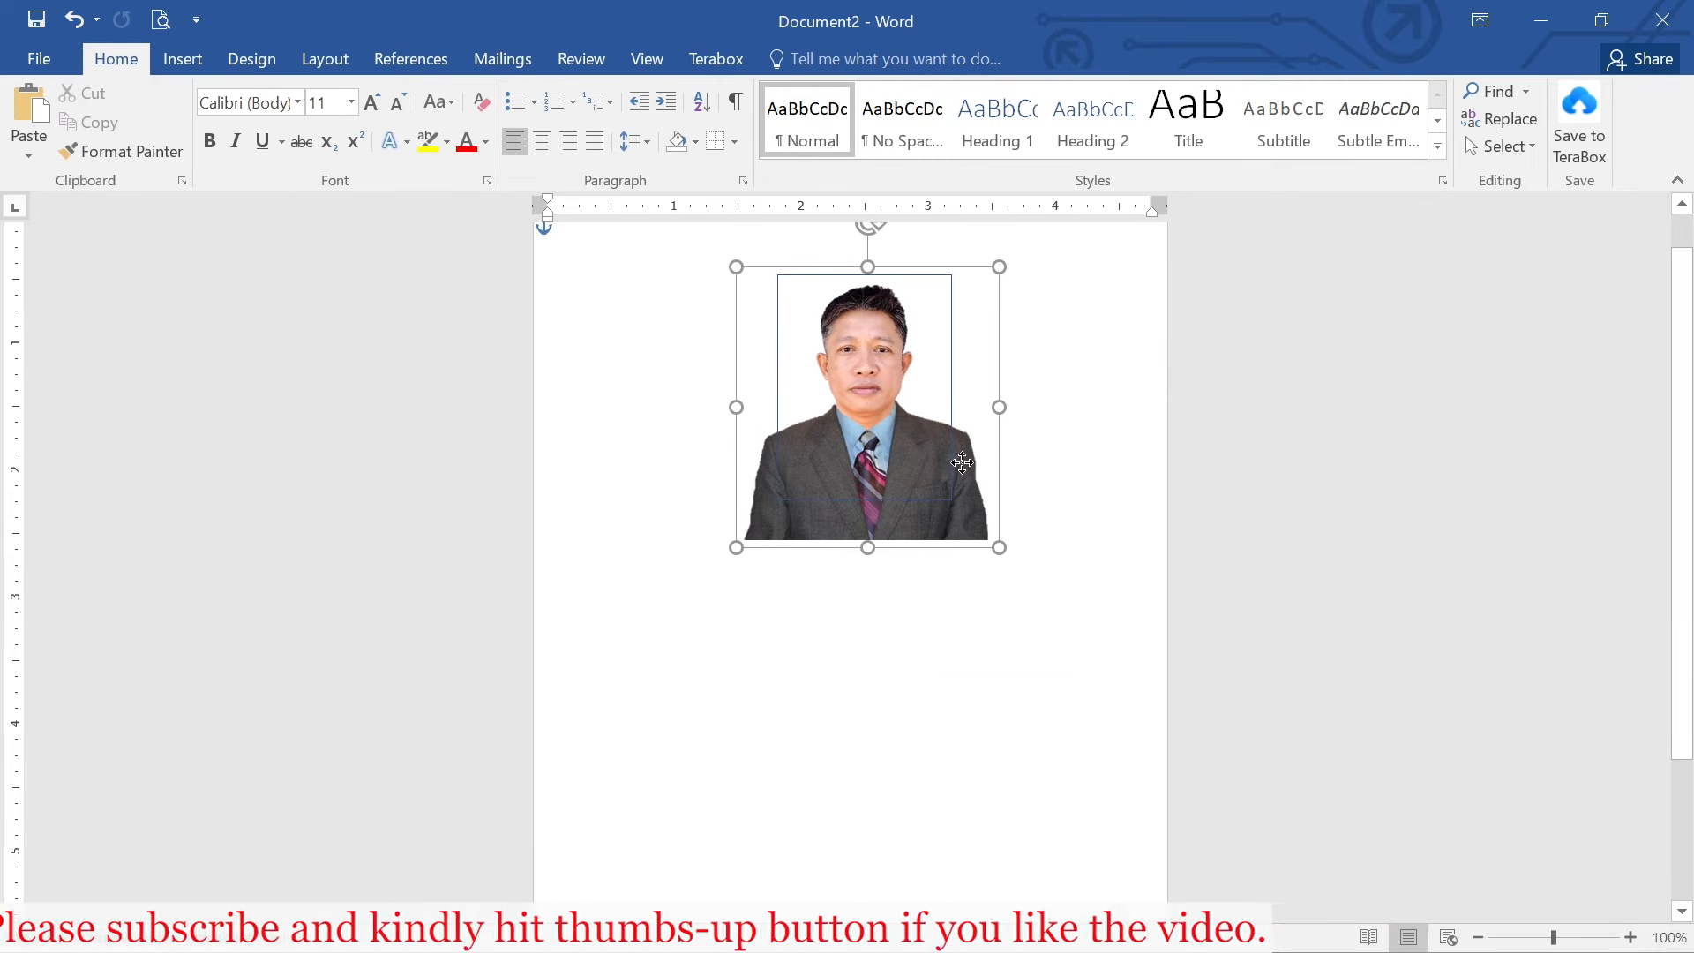
{"action": "left_click_drag", "start_coordinate": [1001, 550], "coordinate": [971, 526]}
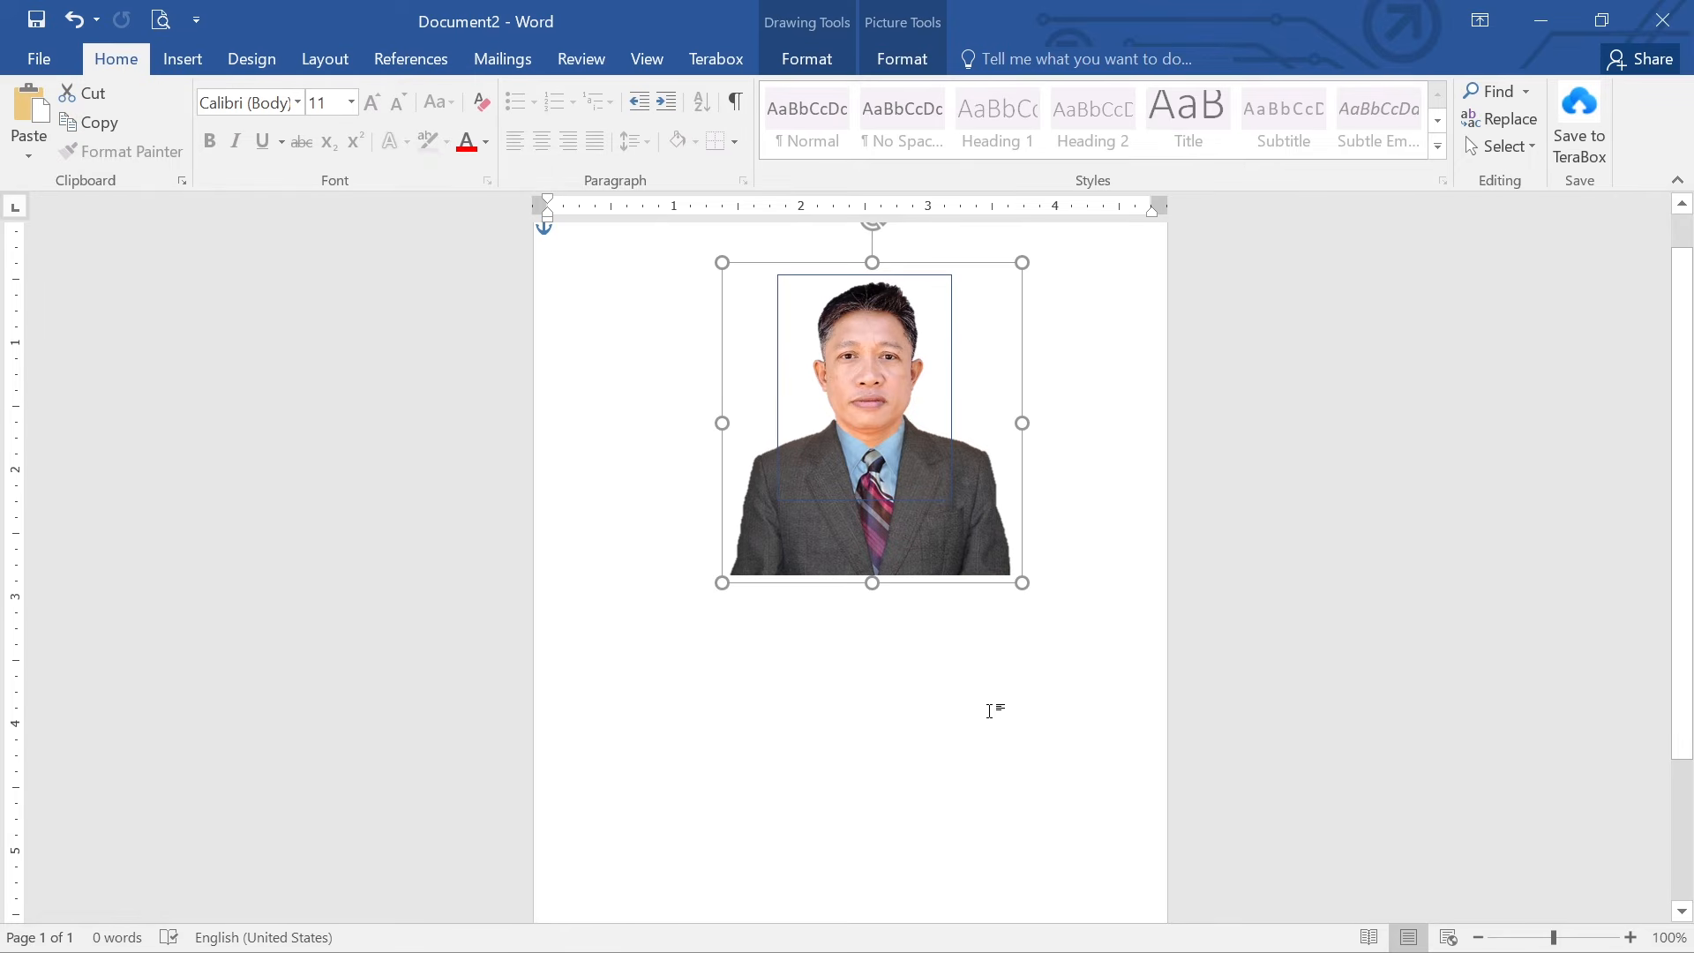
Nudge the grouped photo slightly left and down to centre the head within the rectangle frame.
{"action": "key", "text": "ctrl+Left"}
{"action": "key", "text": "ctrl+Left"}
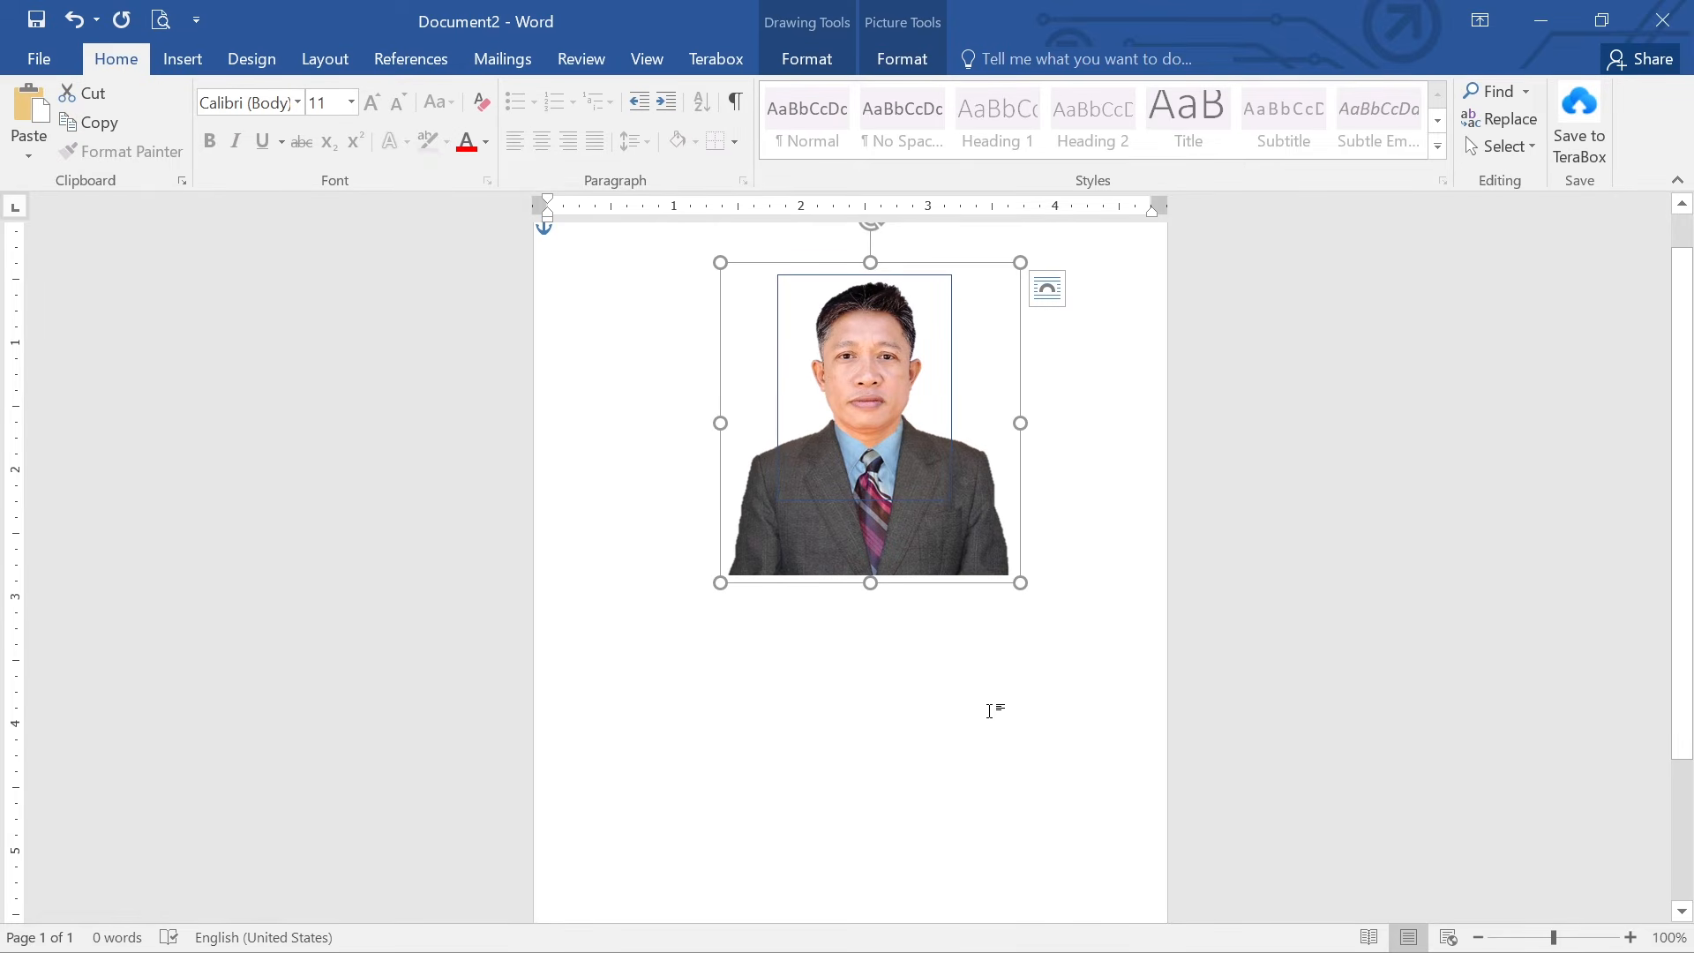
{"action": "key", "text": "ctrl+Right"}
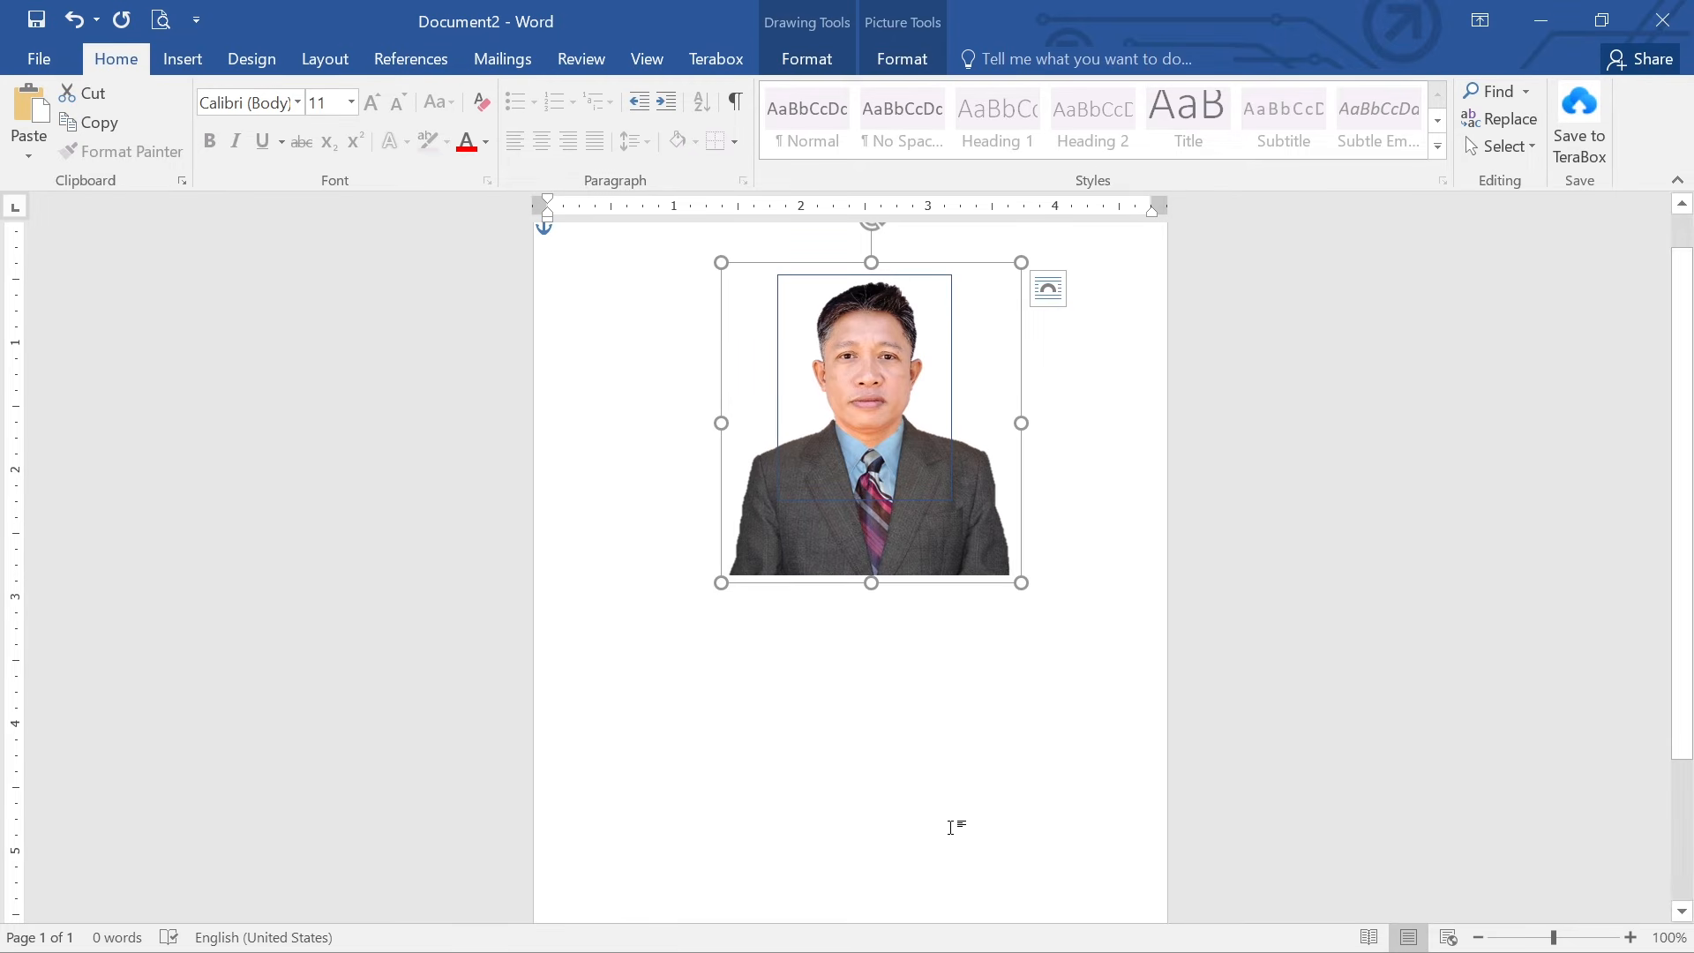
{"action": "key", "text": "ctrl+Down"}
{"action": "key", "text": "ctrl+Down"}
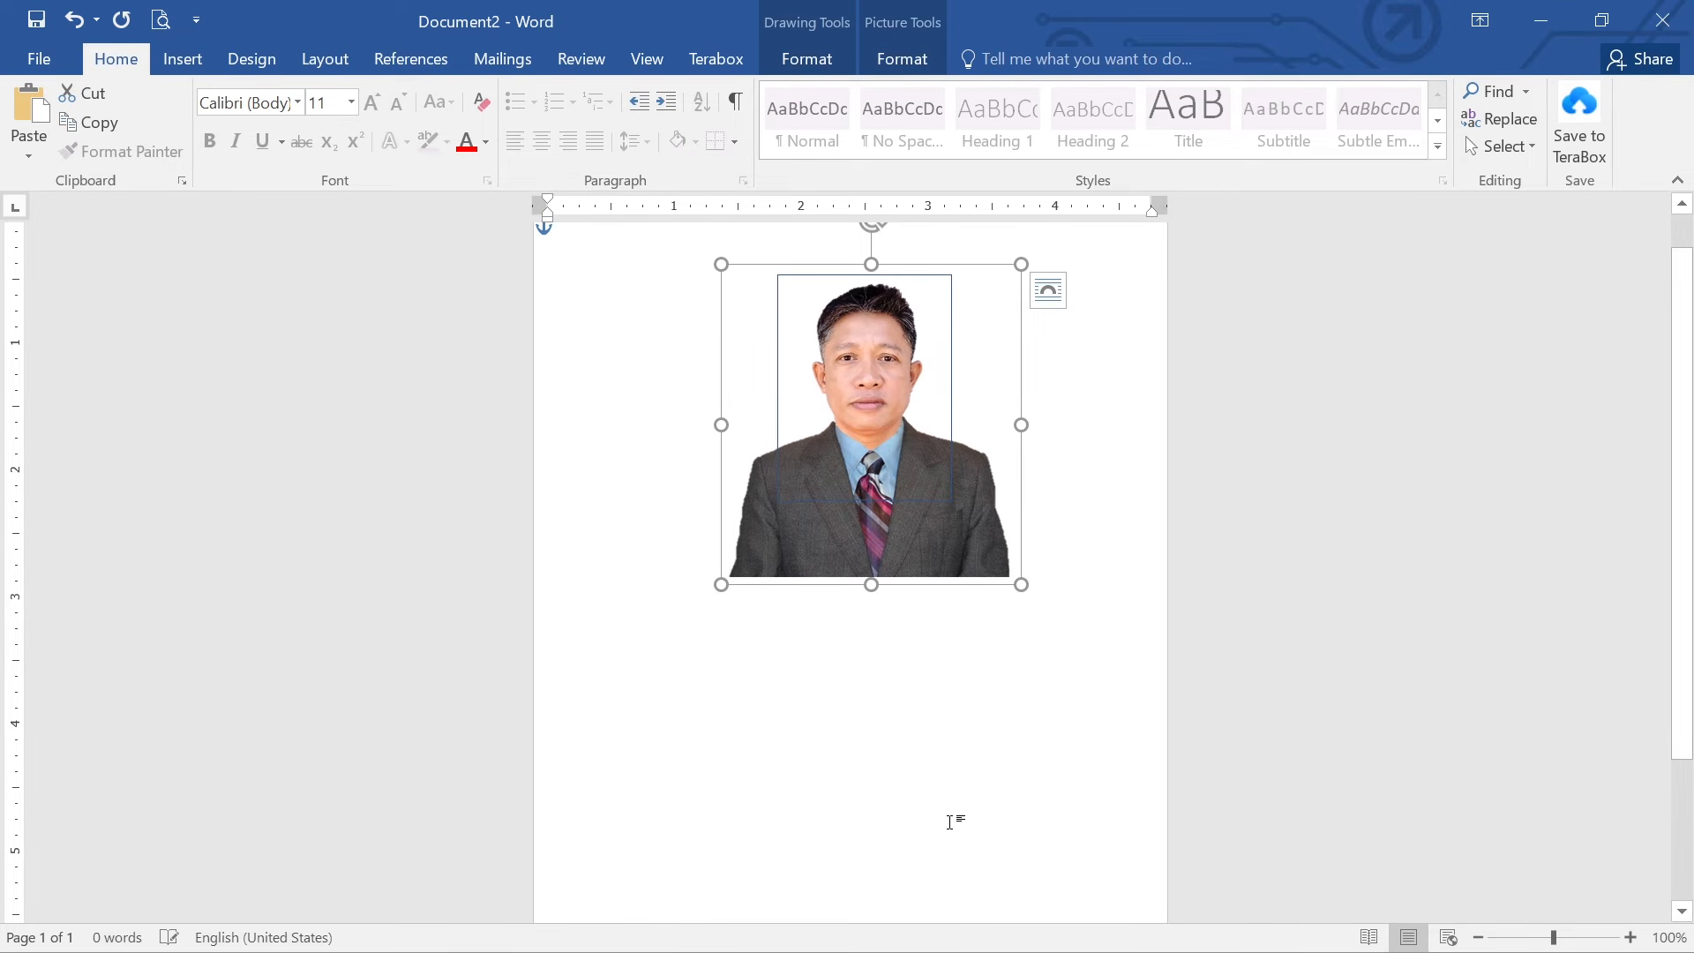
{"action": "left_click", "coordinate": [969, 834]}
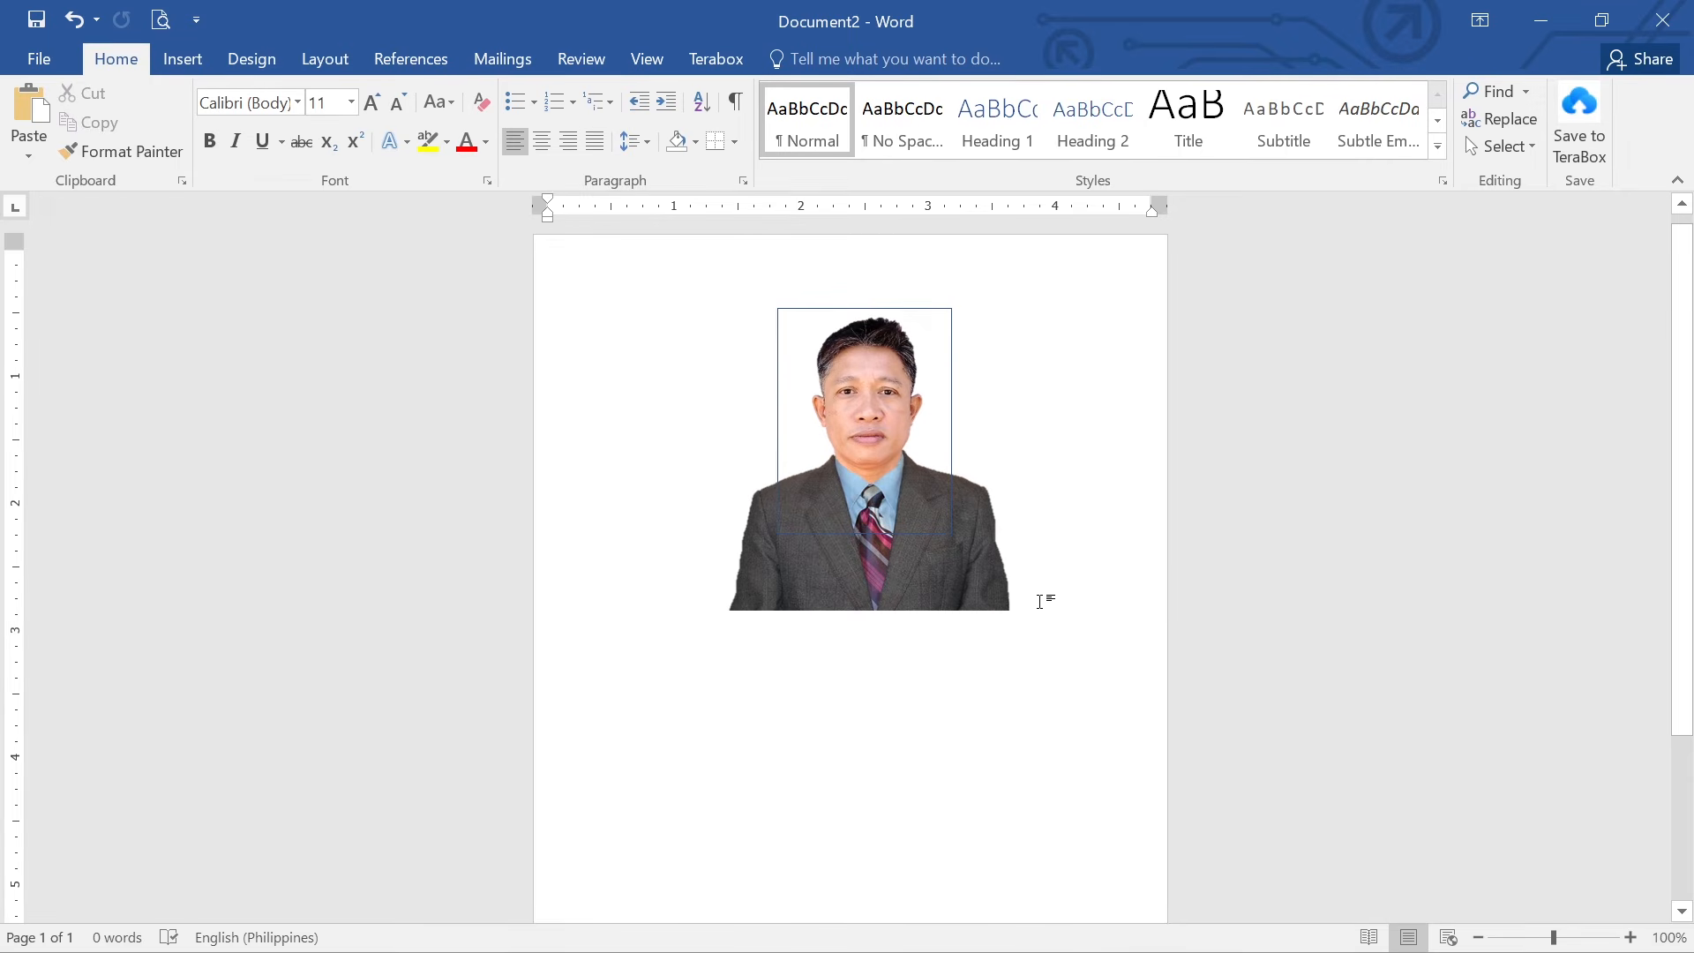
Ungroup the photo to separate the suit and the portrait picture.
{"action": "left_click", "coordinate": [999, 603]}
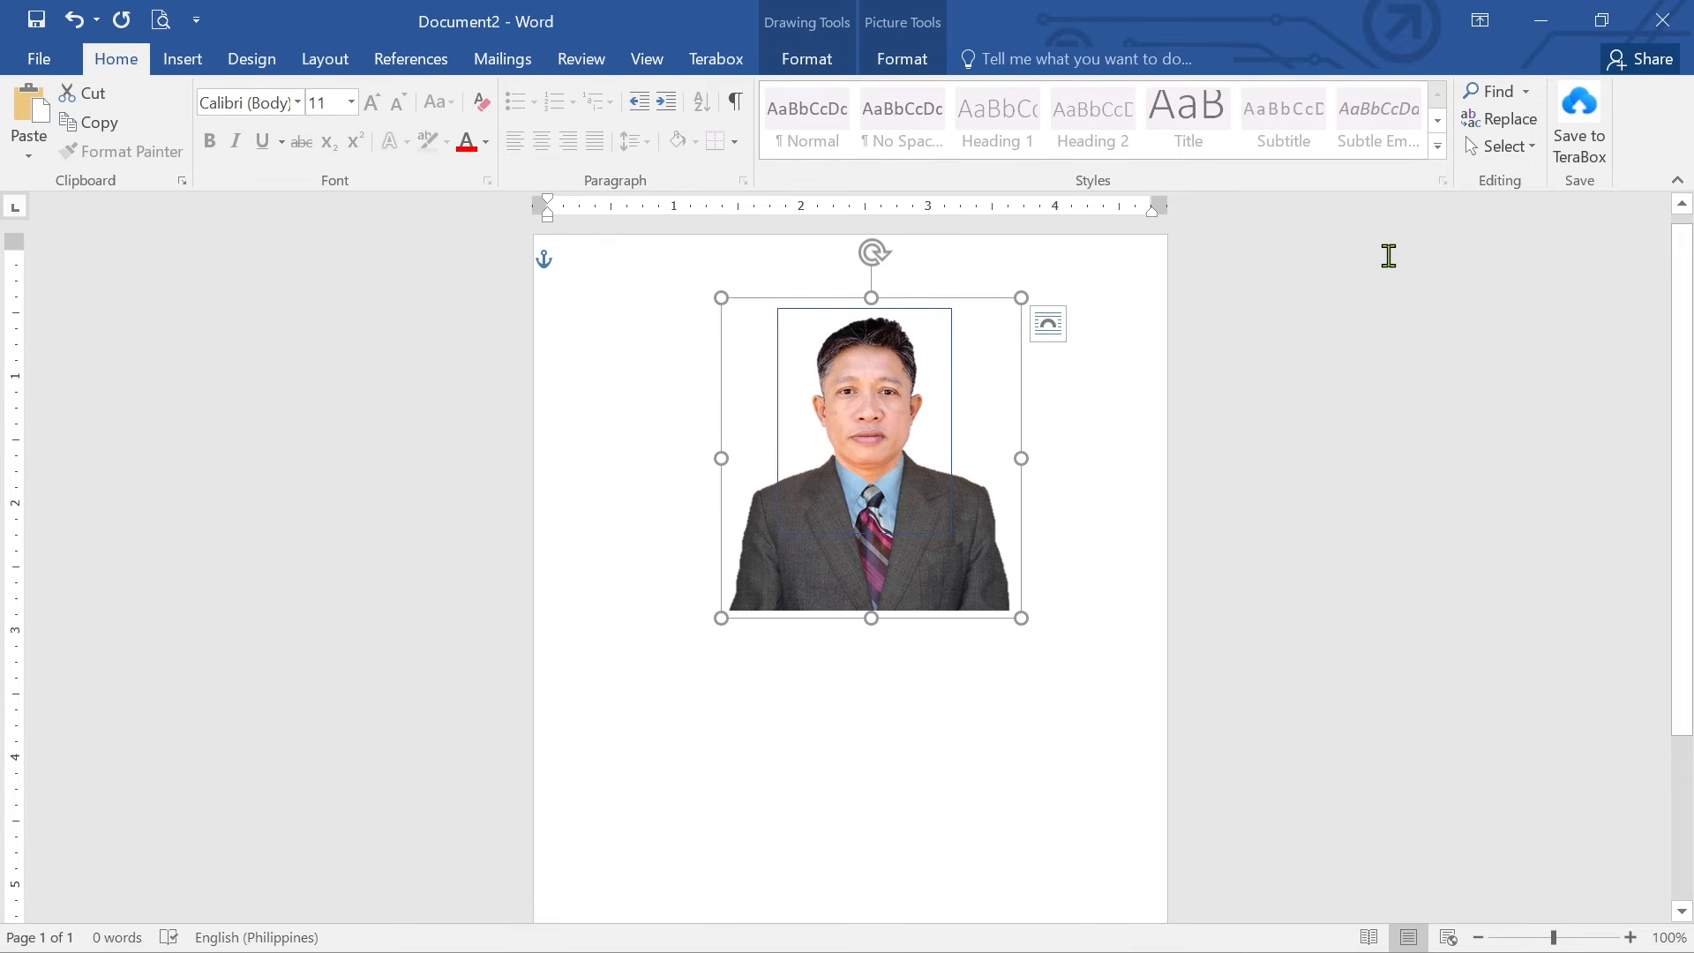
{"action": "right_click", "coordinate": [984, 587]}
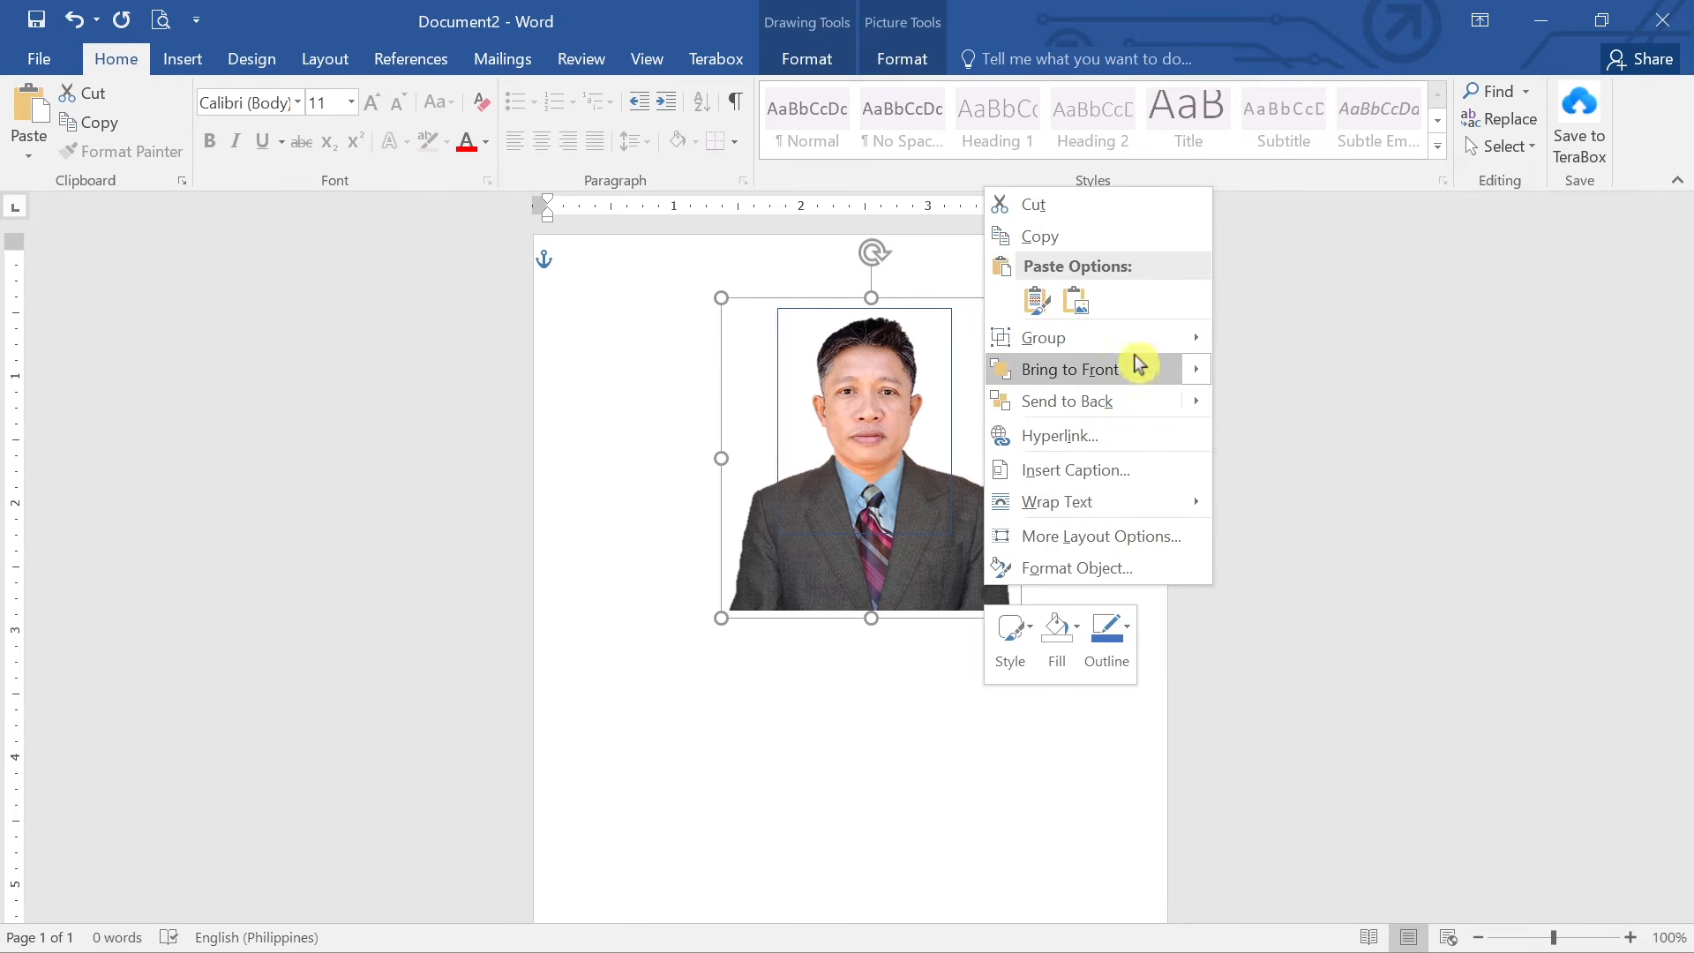
{"action": "mouse_move", "coordinate": [1168, 342]}
{"action": "left_click", "coordinate": [1264, 375]}
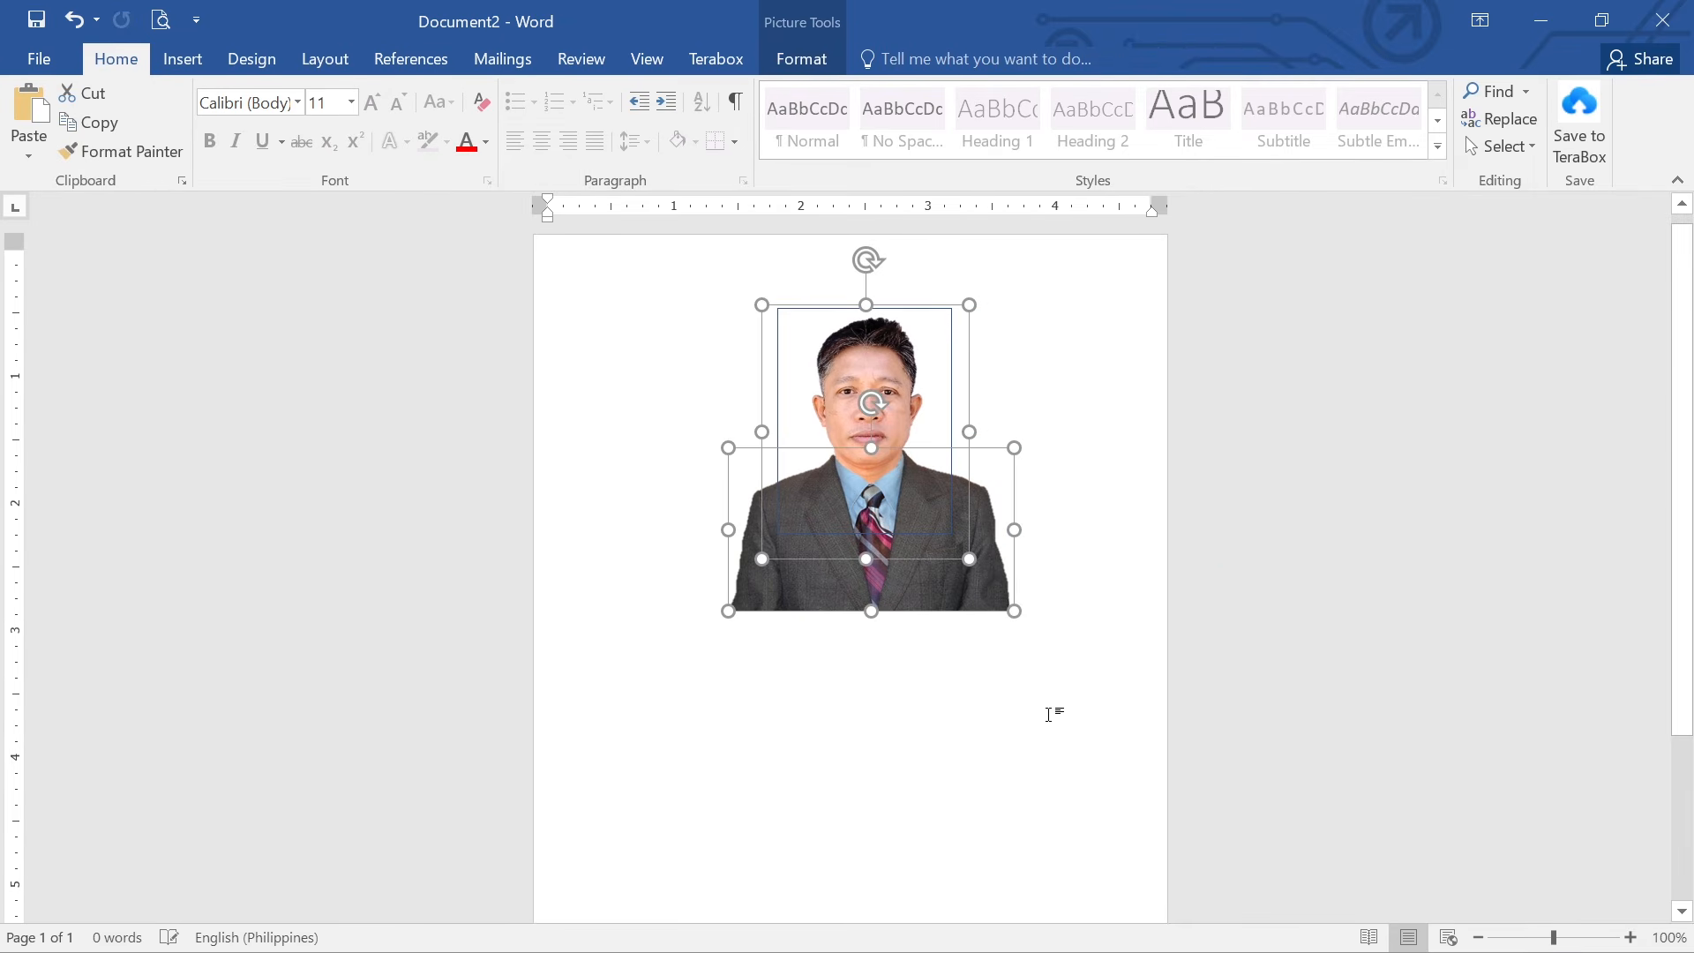
{"action": "left_click", "coordinate": [1016, 749]}
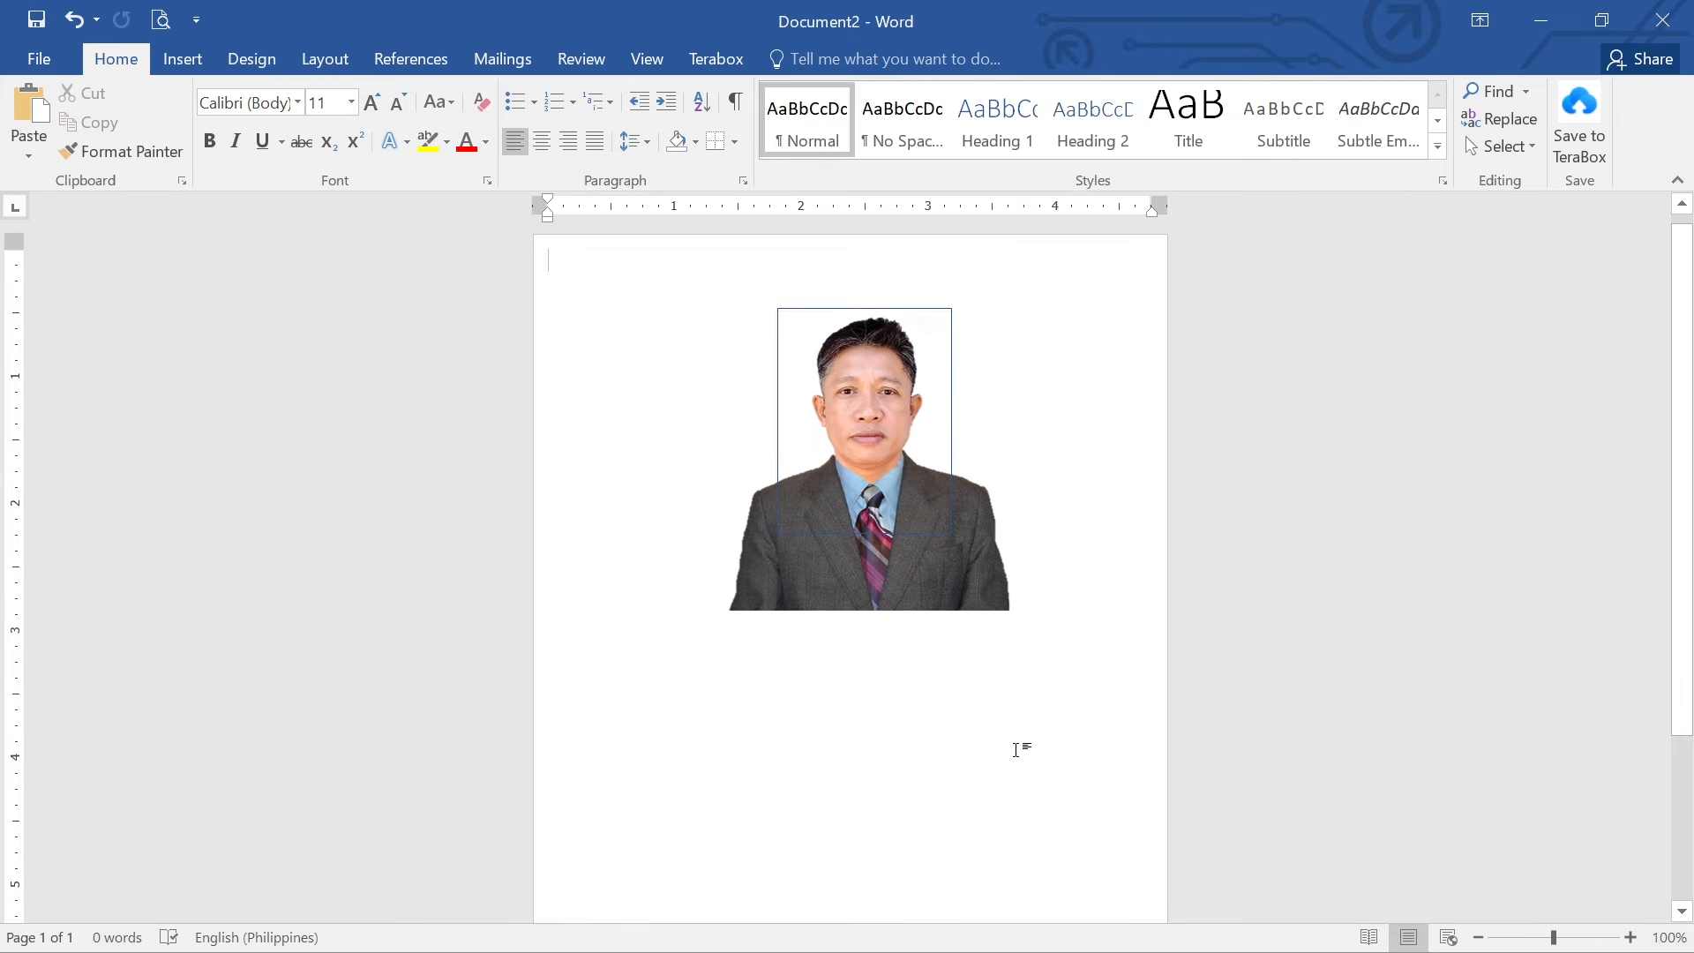
Start cropping the suit picture with the Crop tool, using the rectangle frame as the guide.
{"action": "left_click", "coordinate": [972, 602]}
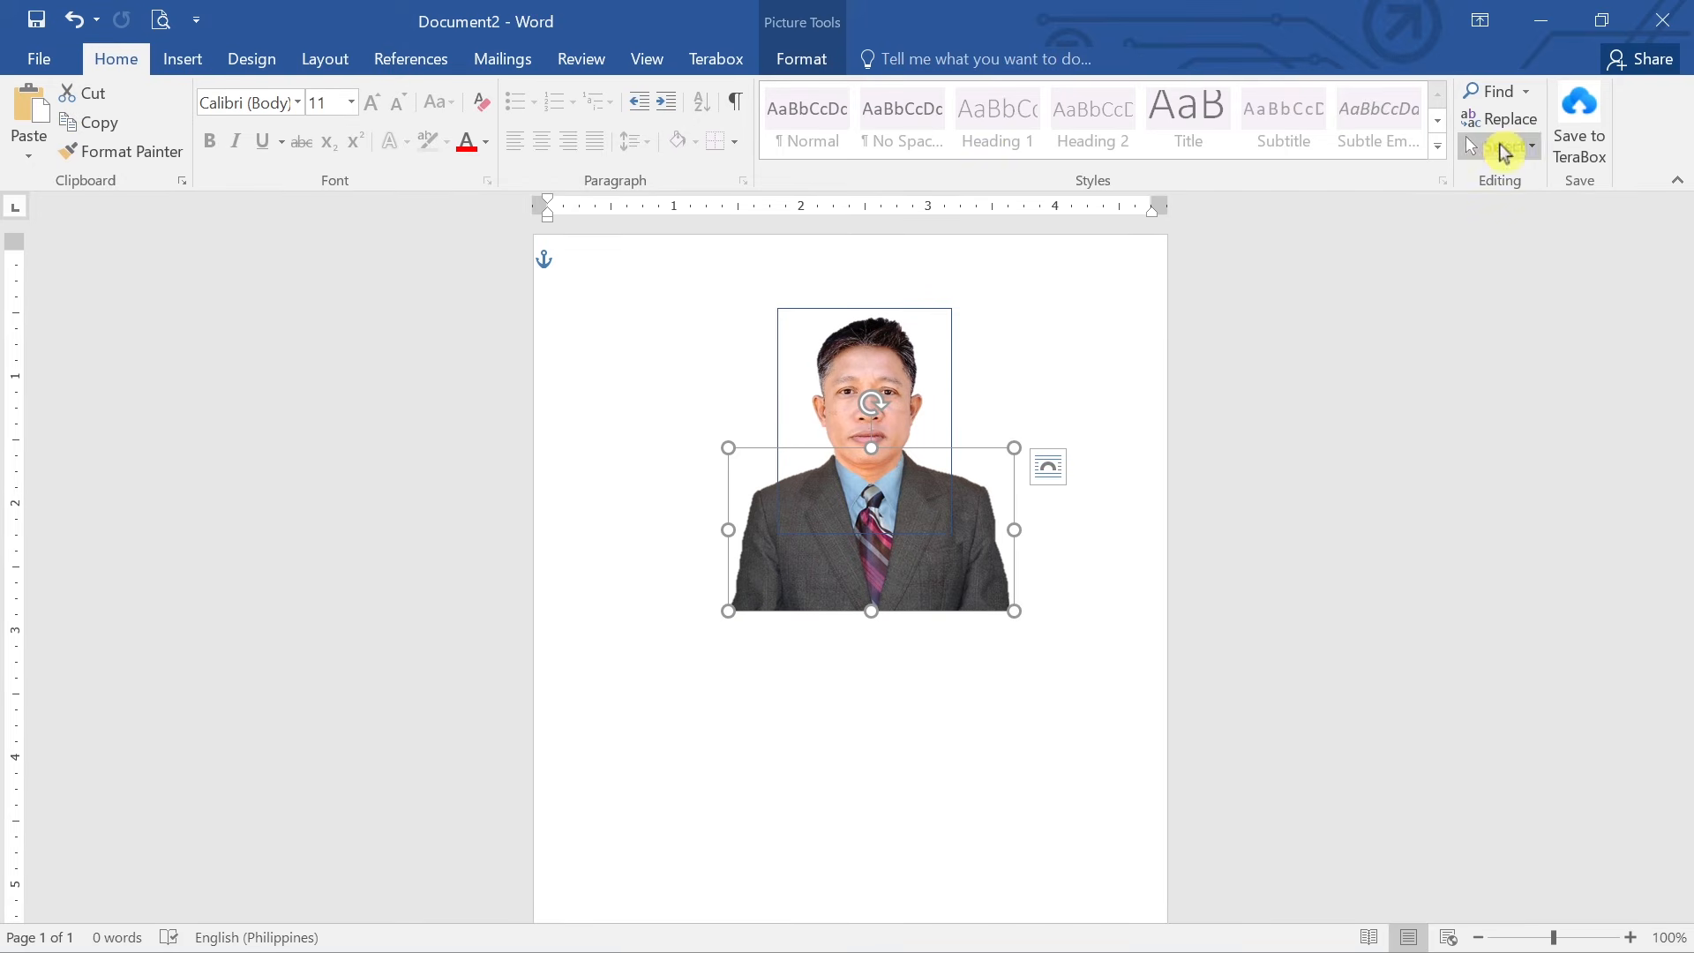
{"action": "left_click", "coordinate": [779, 61]}
{"action": "left_click", "coordinate": [1489, 152]}
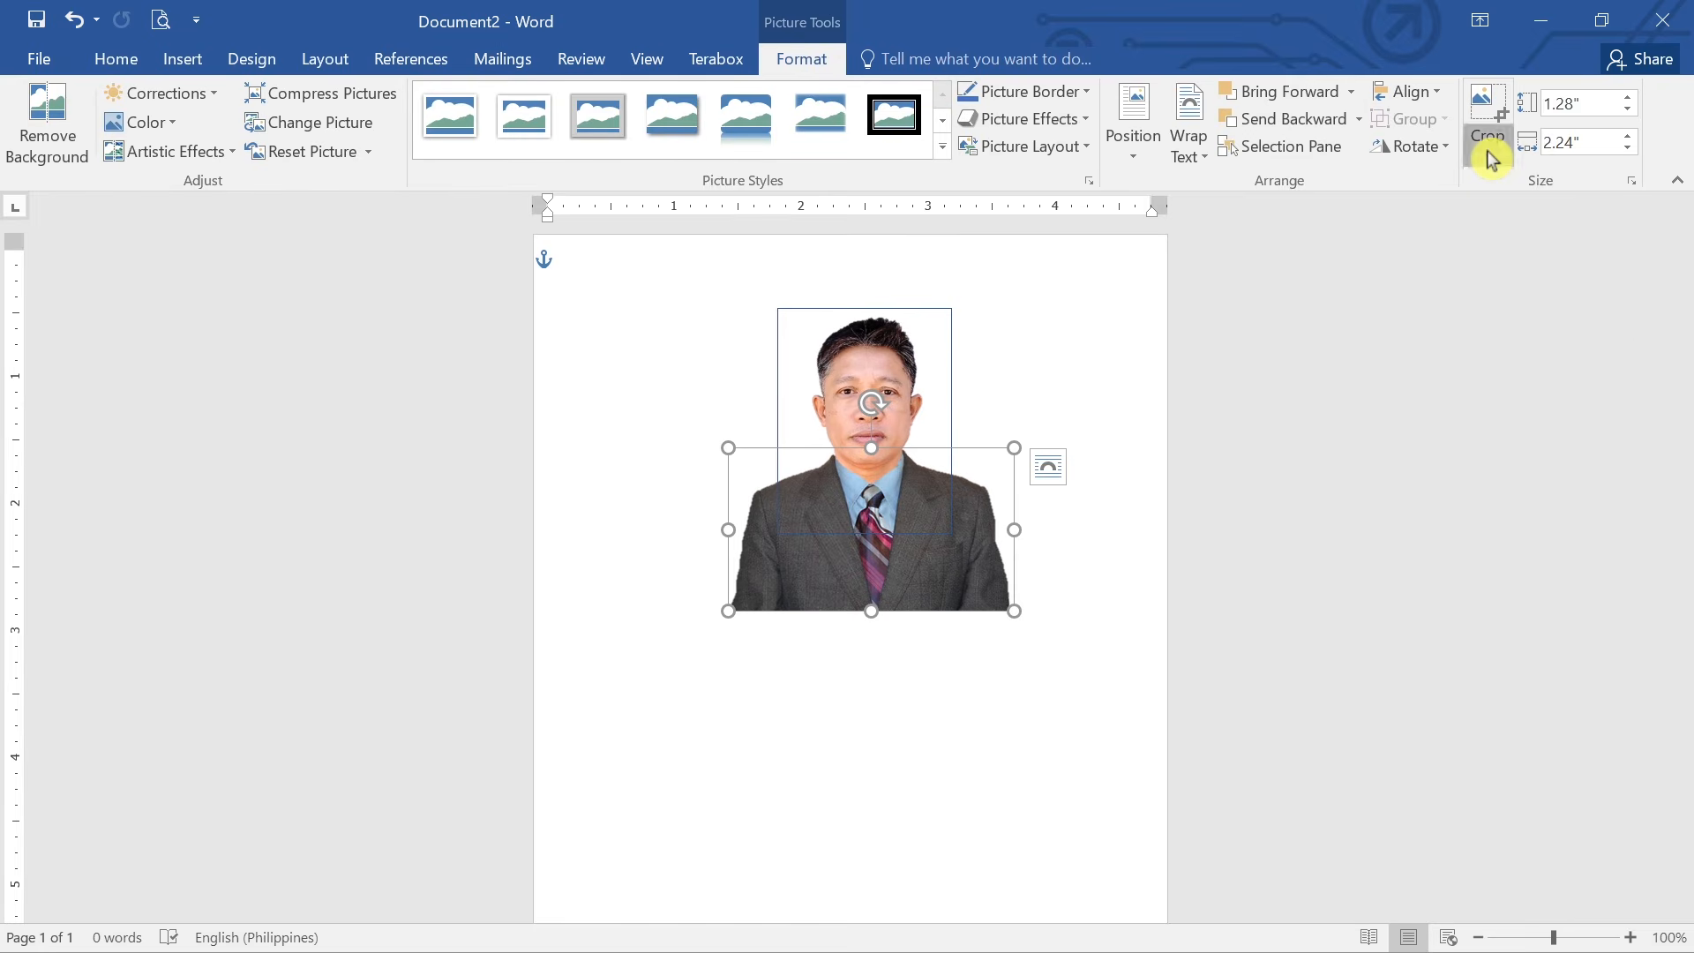
{"action": "left_click", "coordinate": [1546, 195]}
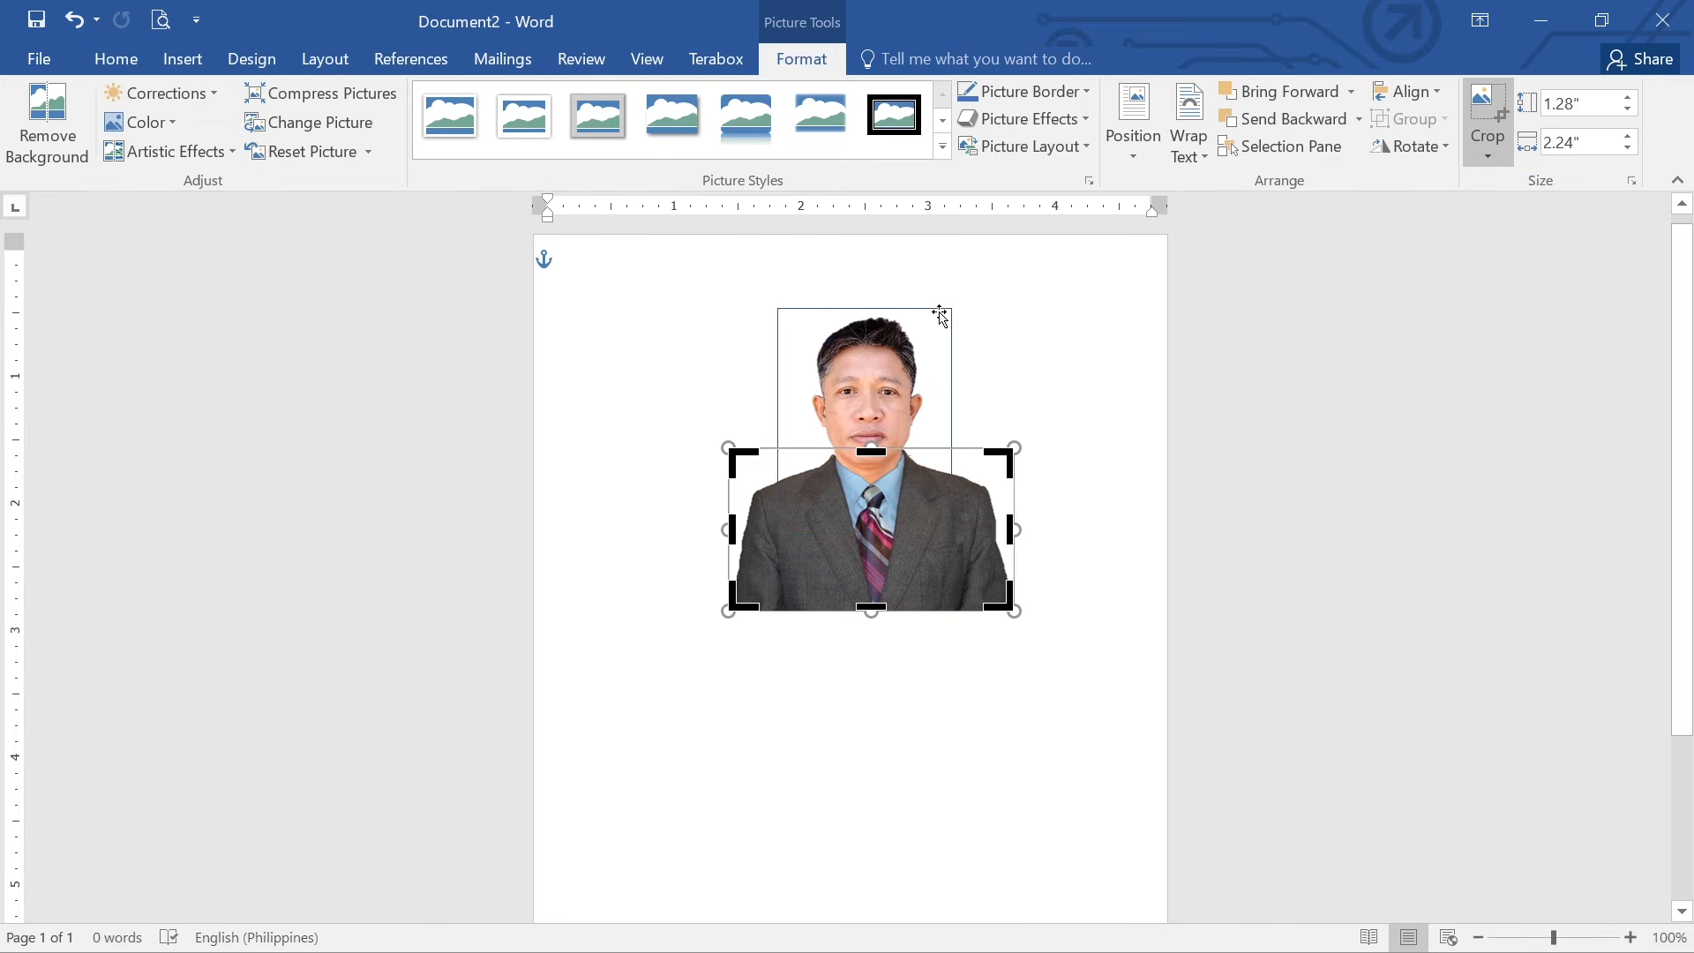
{"action": "left_click", "coordinate": [941, 312]}
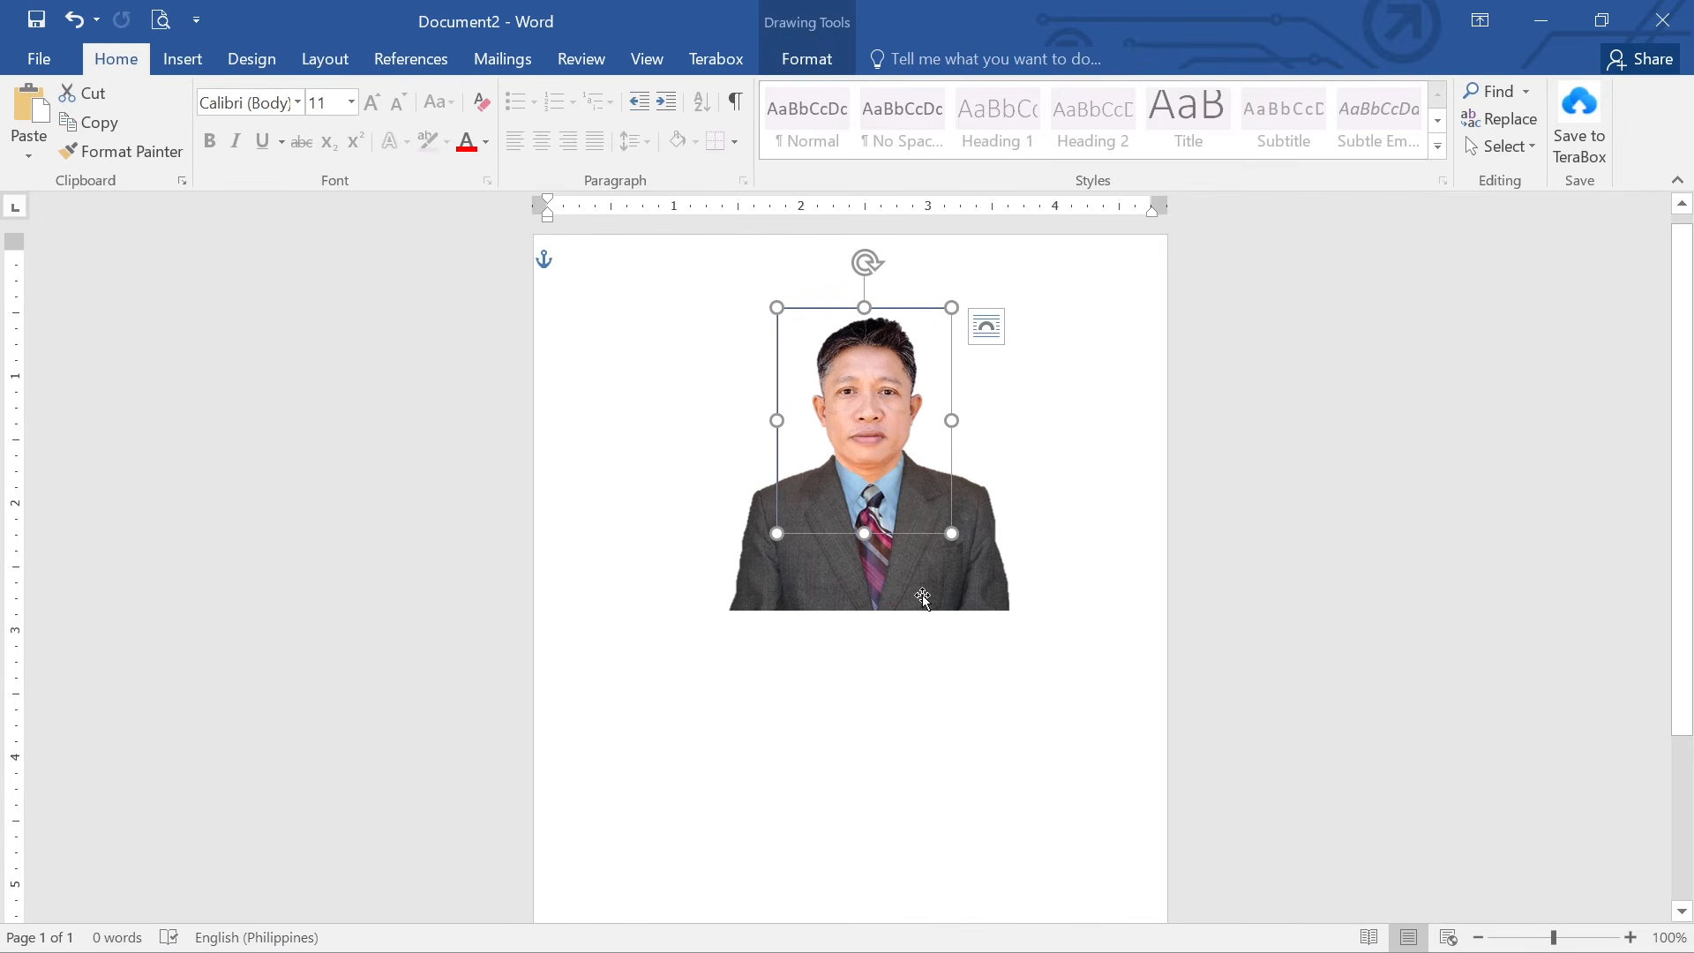
{"action": "left_click", "coordinate": [923, 598]}
{"action": "left_click", "coordinate": [1491, 156]}
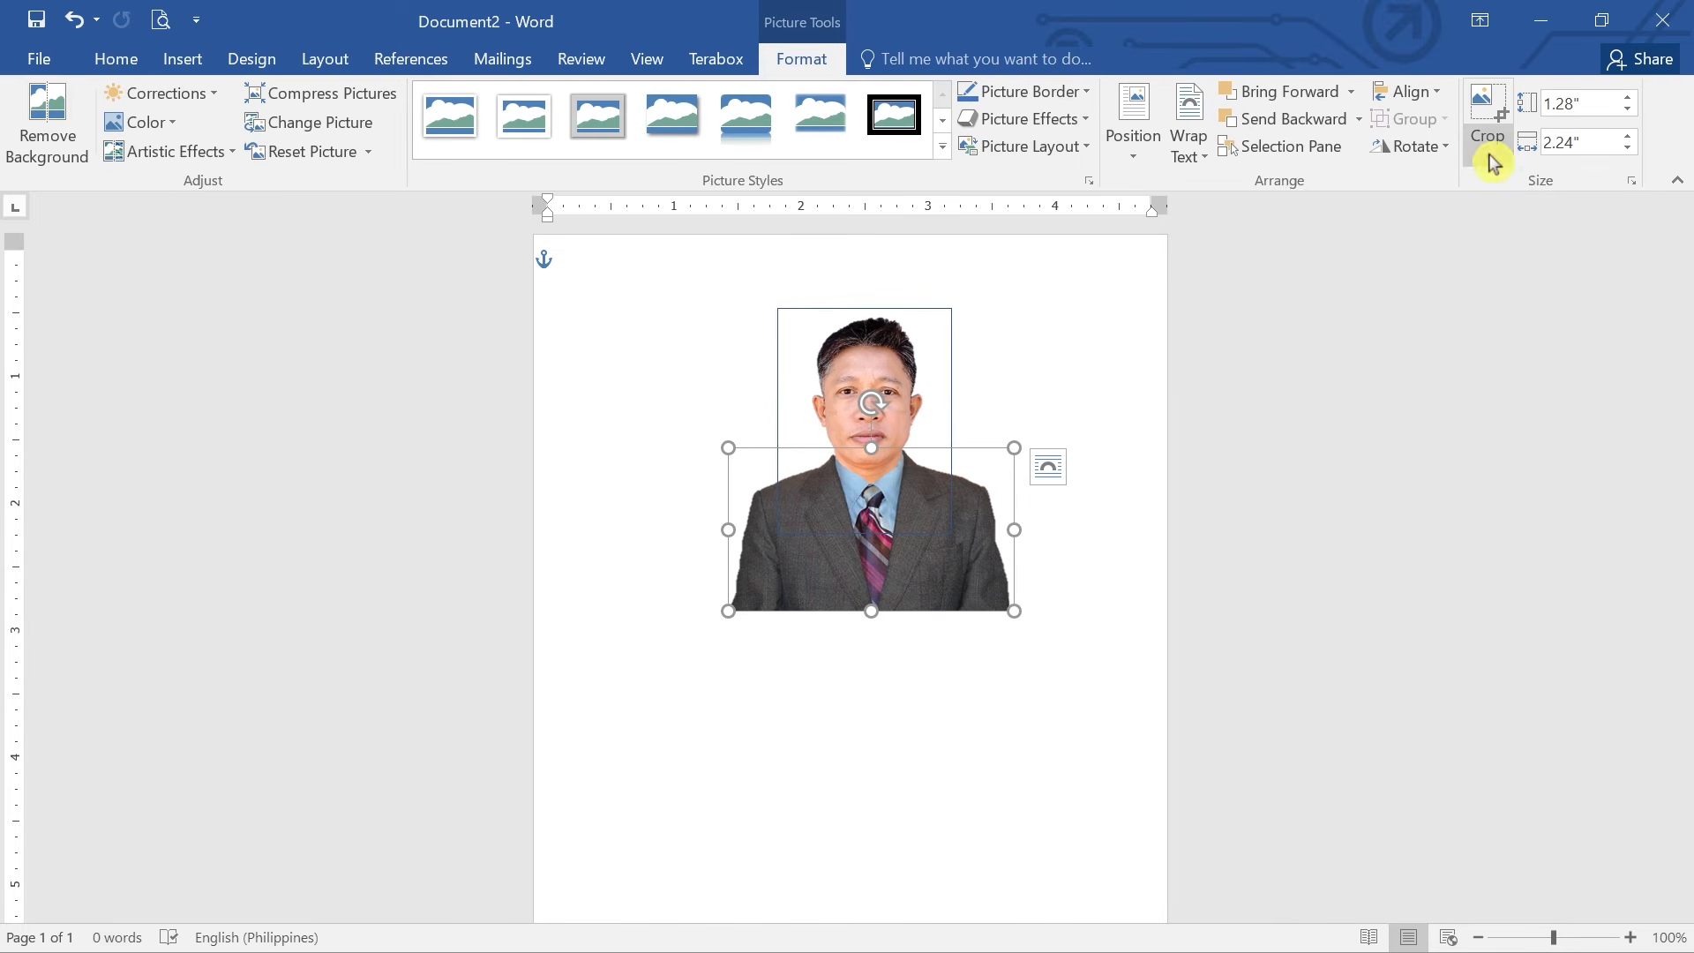